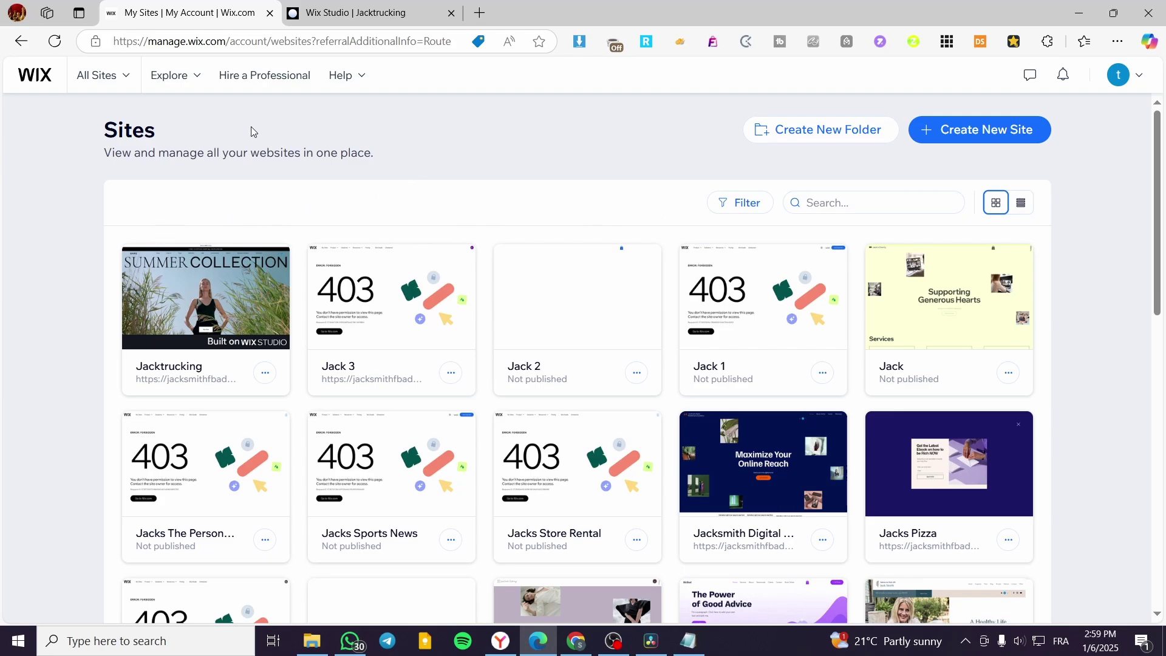
Step: Look through the account's list of sites
{"action": "scroll", "coordinate": [807, 492], "scroll_direction": "down", "scroll_amount": 10}
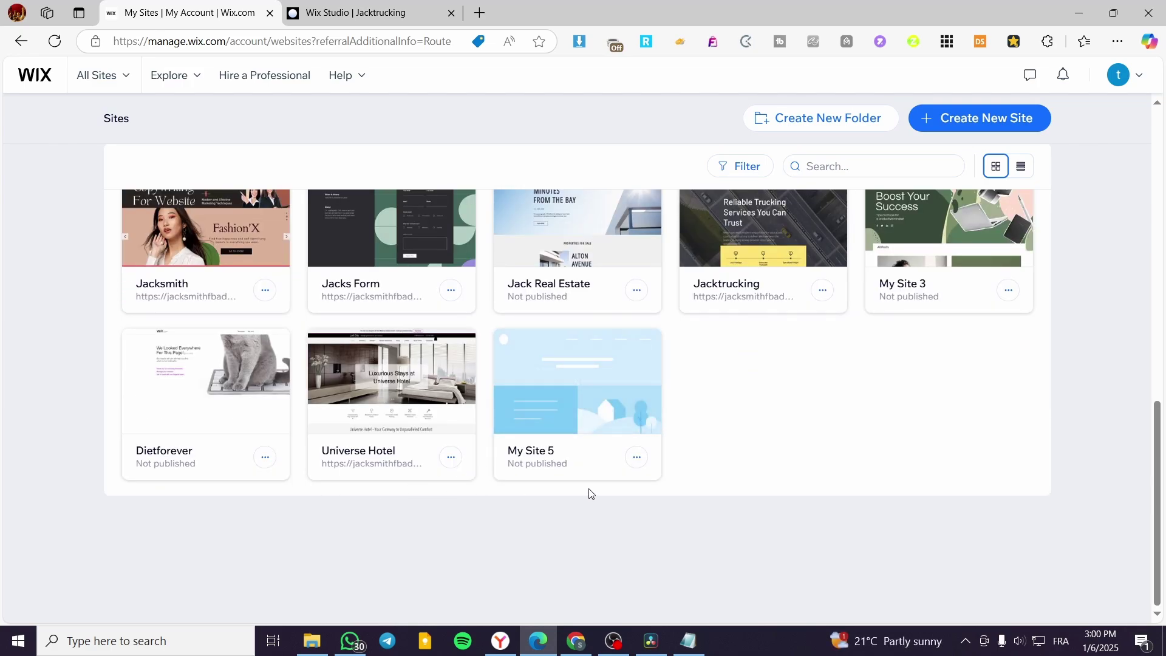
{"action": "scroll", "coordinate": [575, 492], "scroll_direction": "up", "scroll_amount": 10}
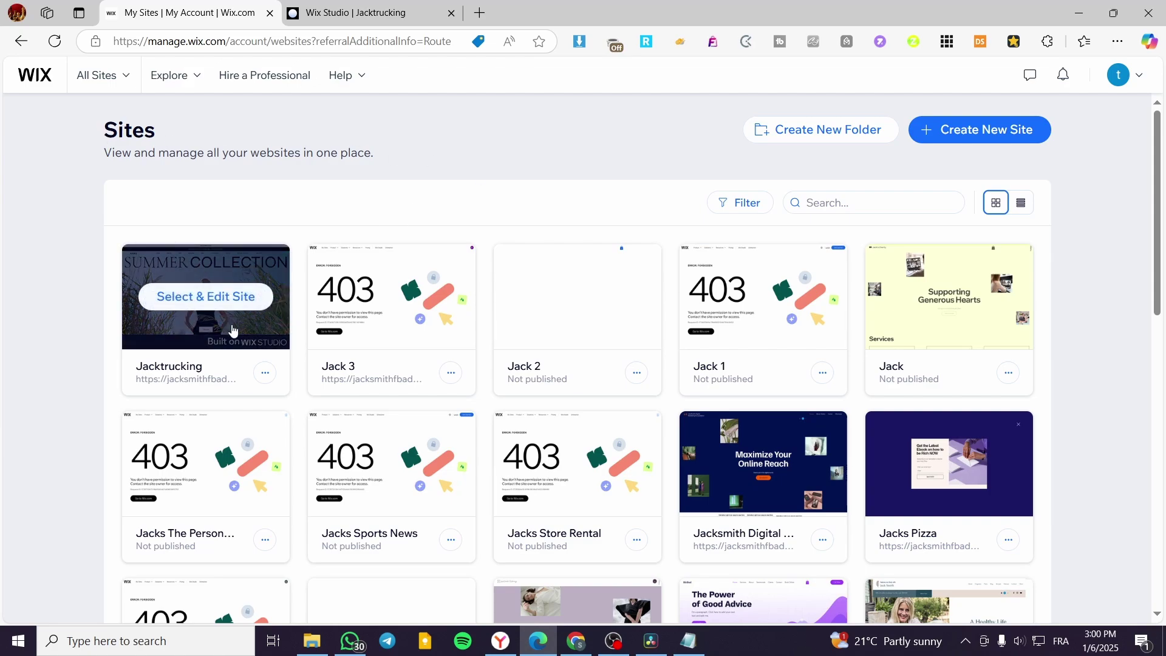
{"action": "scroll", "coordinate": [690, 333], "scroll_direction": "down", "scroll_amount": 2}
{"action": "scroll", "coordinate": [690, 332], "scroll_direction": "up", "scroll_amount": 2}
Step: View the new-site creation page in a separate browser tab, close that tab, and return to the sites list
{"action": "right_click", "coordinate": [984, 137]}
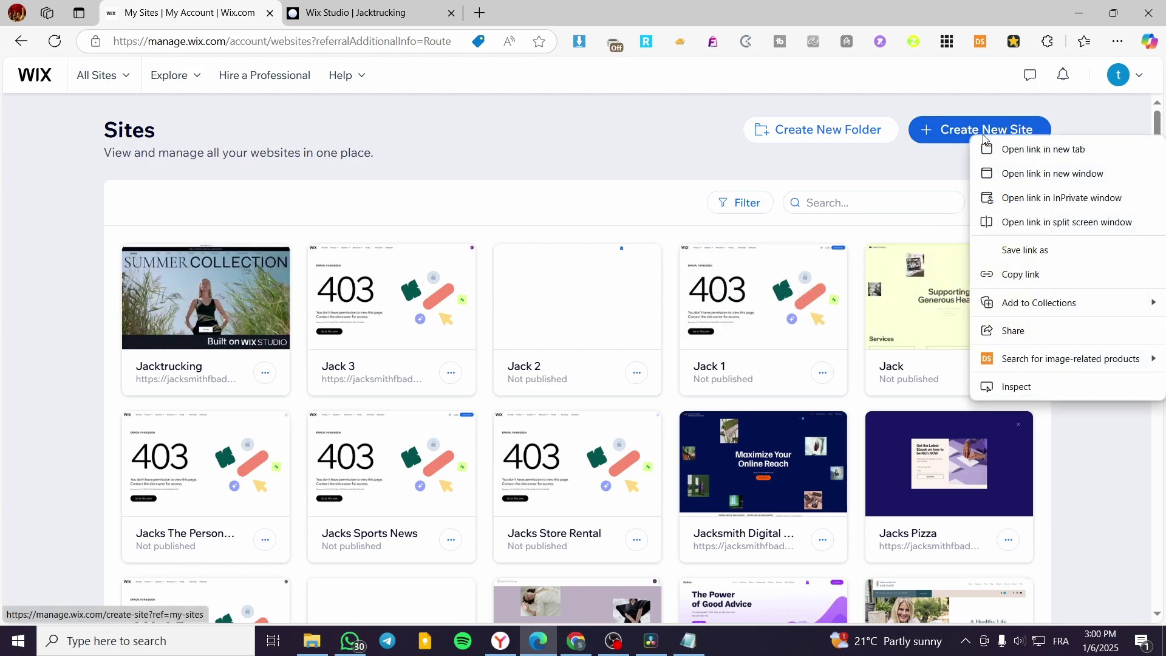
{"action": "left_click", "coordinate": [999, 149]}
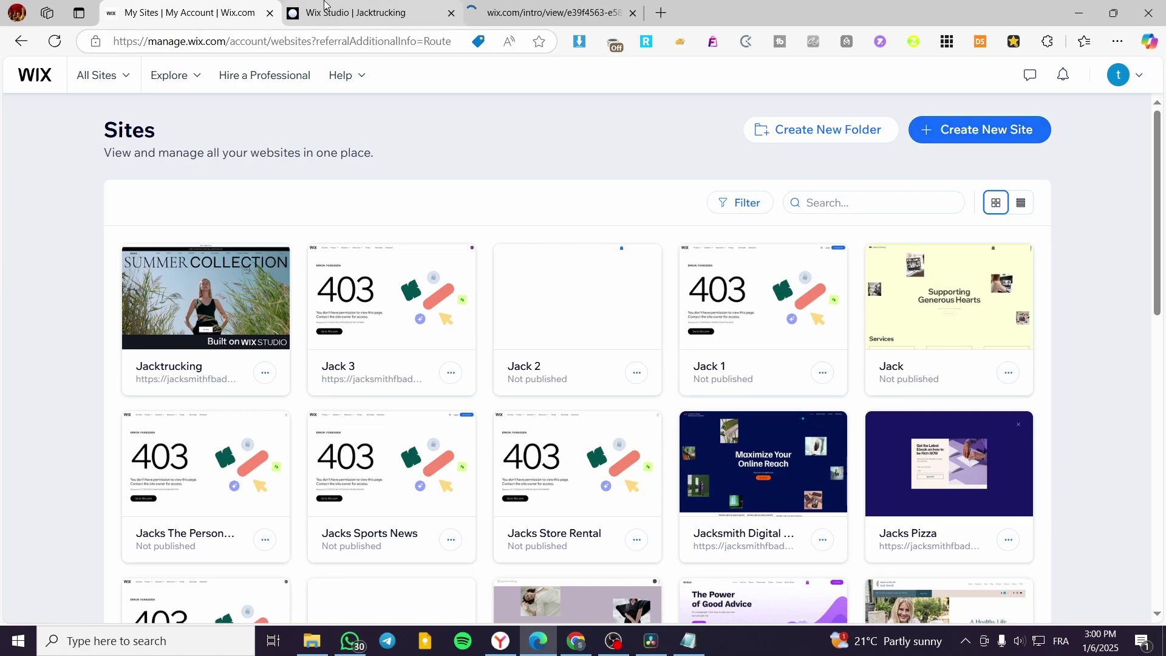
{"action": "left_click", "coordinate": [315, 8]}
{"action": "left_click", "coordinate": [188, 12]}
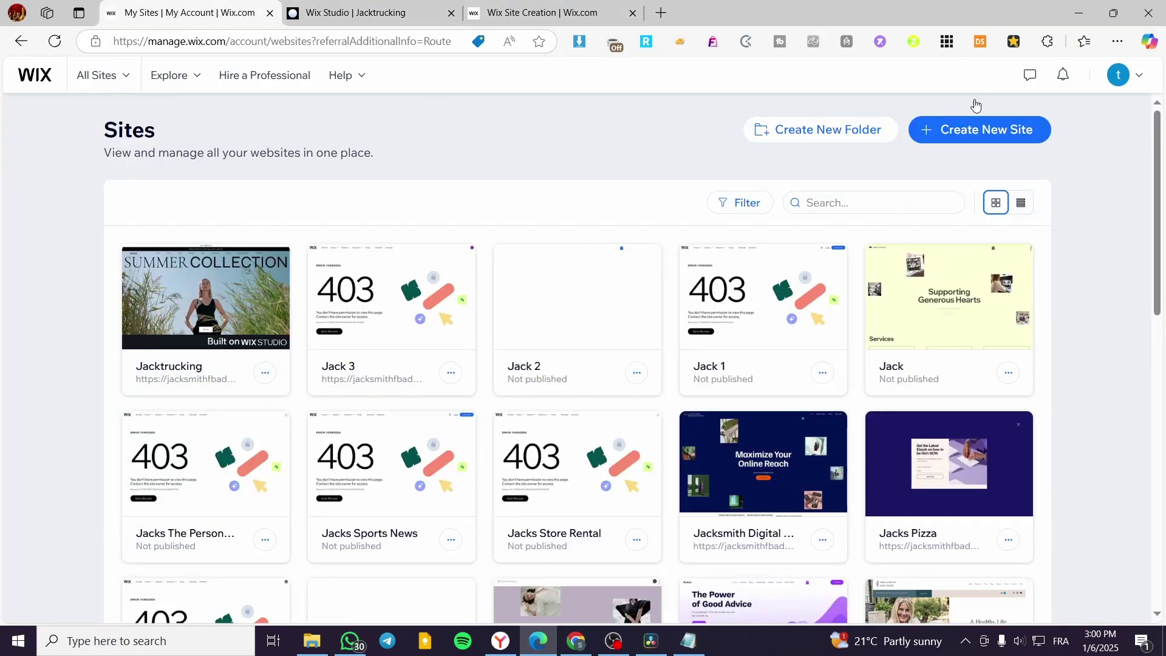
{"action": "left_click", "coordinate": [547, 12]}
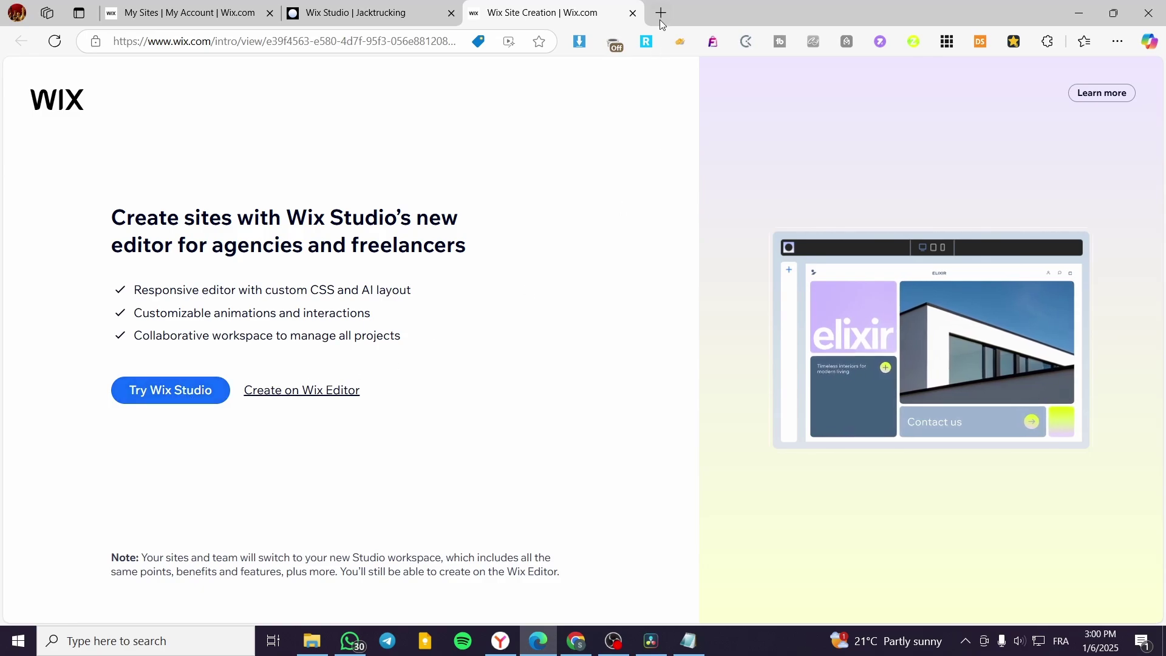
{"action": "left_click", "coordinate": [633, 13]}
{"action": "left_click", "coordinate": [188, 13]}
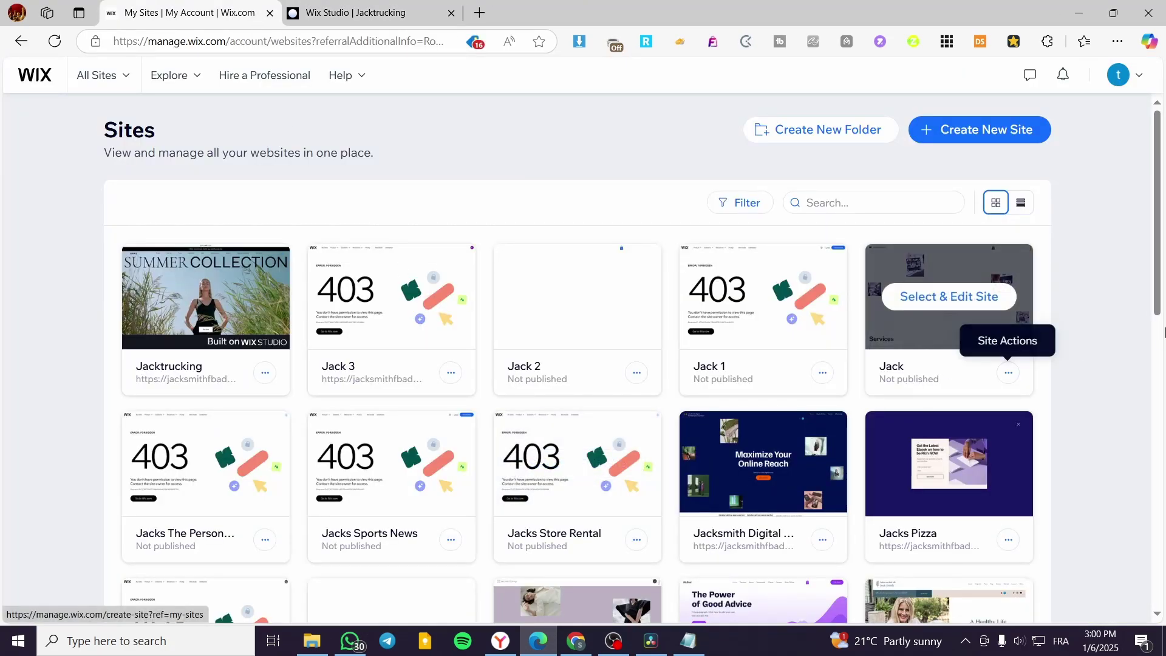
Step: Open the Jacktrucking site's dashboard and open the site for editing in Wix Studio
{"action": "left_click", "coordinate": [226, 371]}
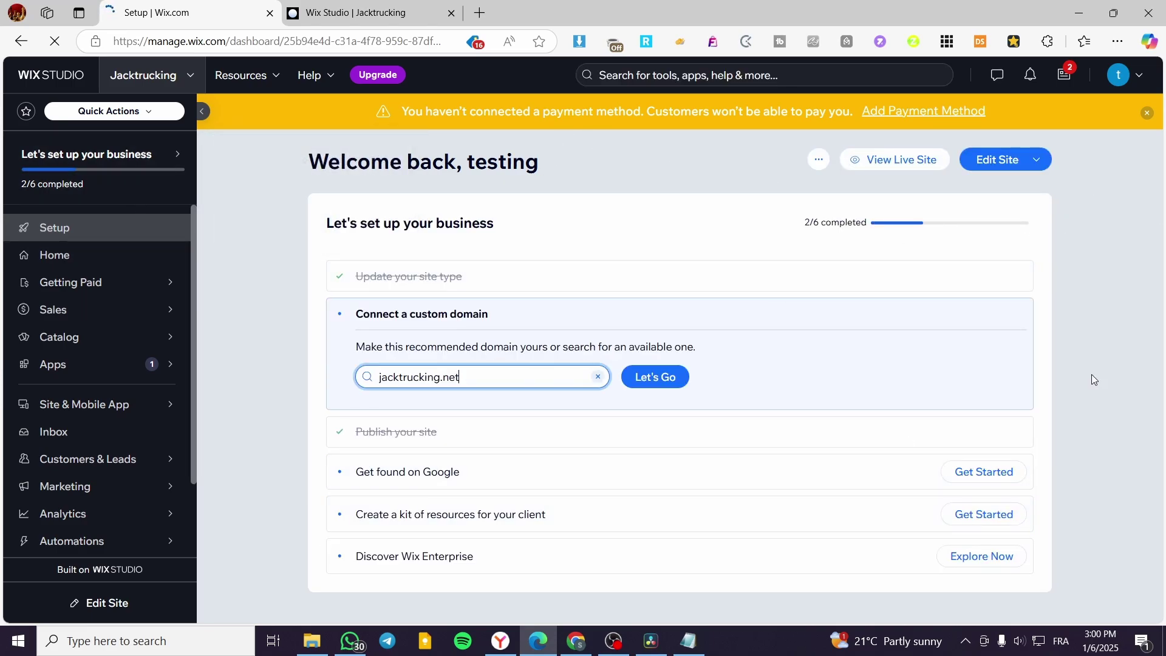
{"action": "left_click", "coordinate": [994, 166]}
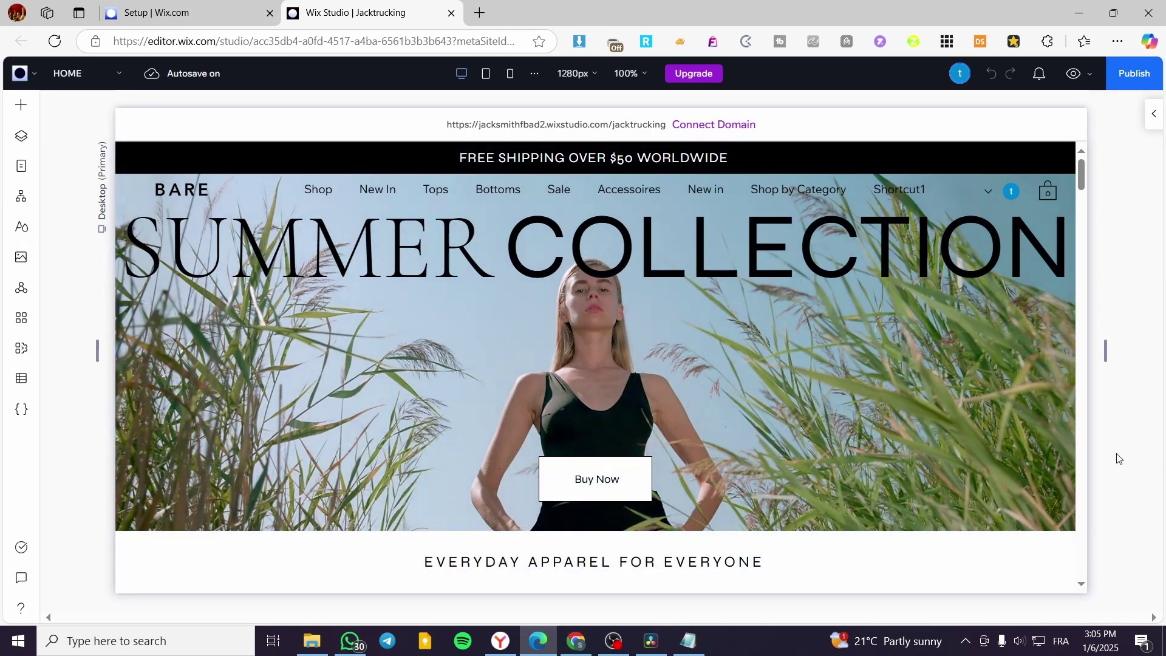
Step: Add a blank section to the HOME page between the Product Spotlight section and the large rounded slideshow image below it
{"action": "scroll", "coordinate": [931, 435], "scroll_direction": "down", "scroll_amount": 6}
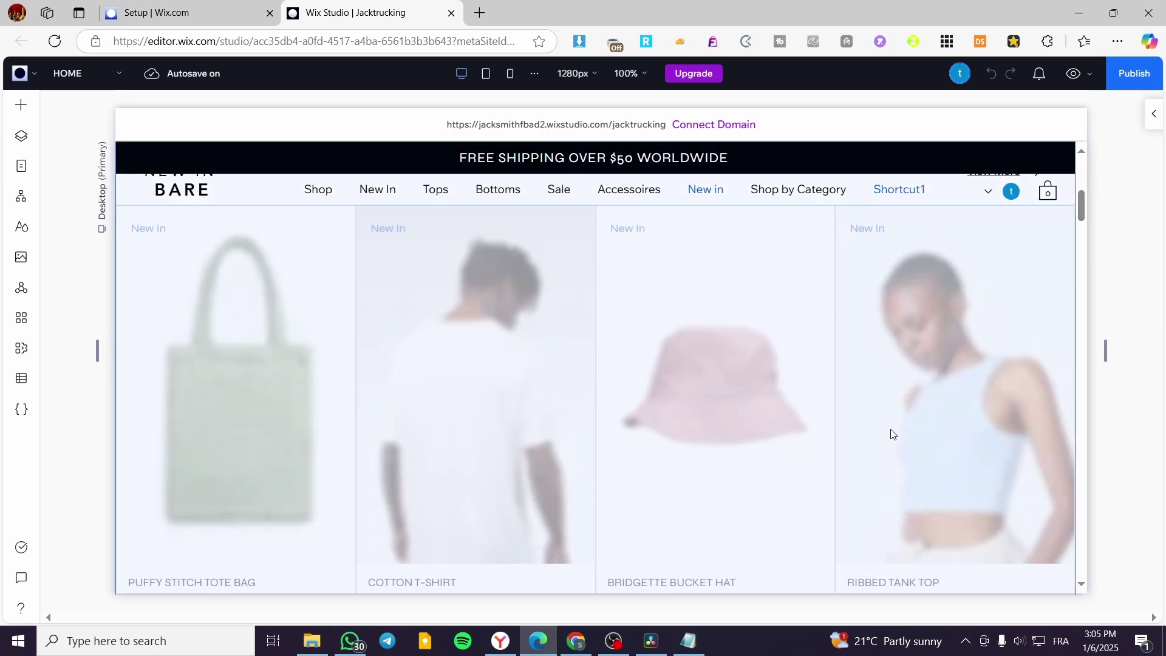
{"action": "scroll", "coordinate": [890, 436], "scroll_direction": "down", "scroll_amount": 10}
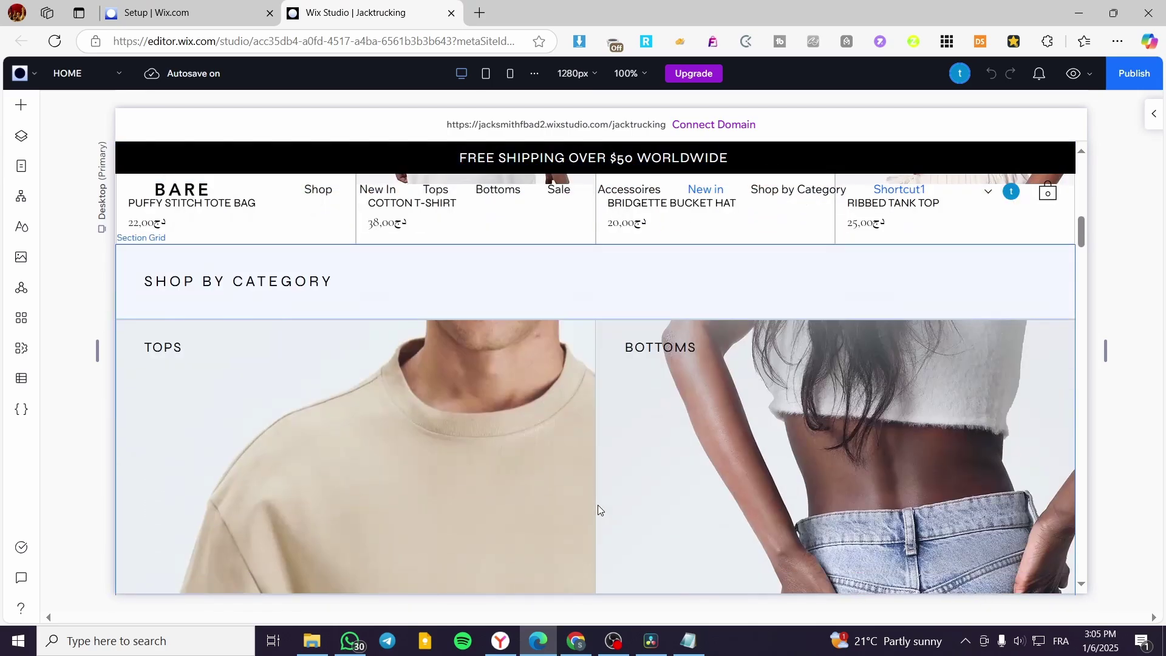
{"action": "scroll", "coordinate": [641, 500], "scroll_direction": "down", "scroll_amount": 5}
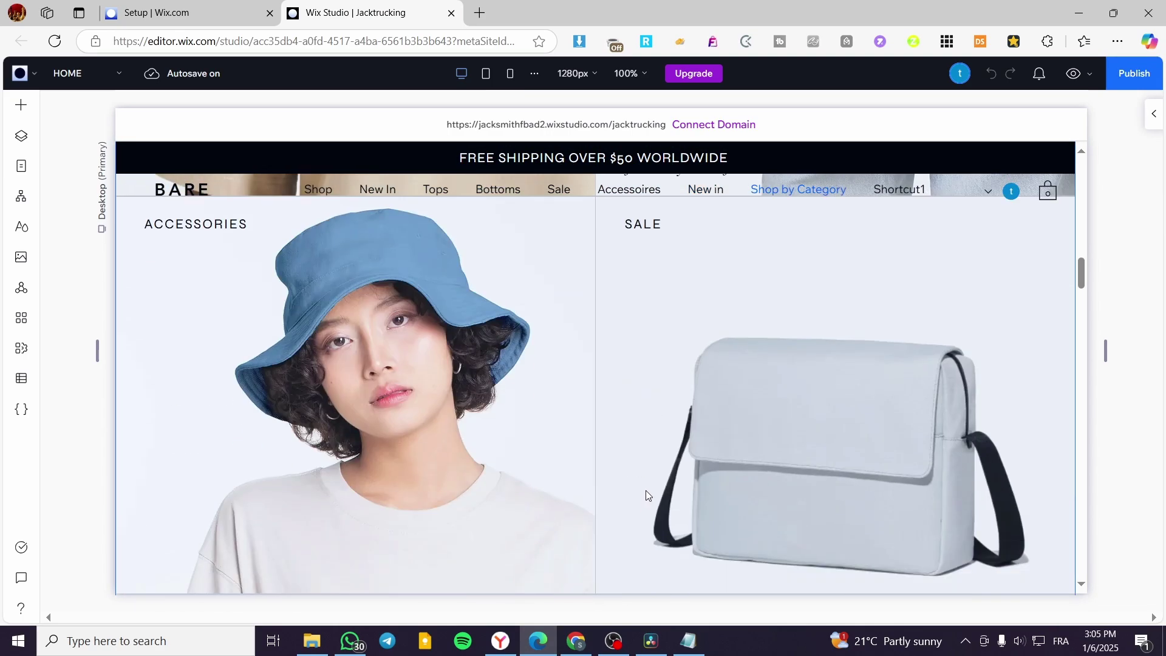
{"action": "scroll", "coordinate": [607, 504], "scroll_direction": "down", "scroll_amount": 5}
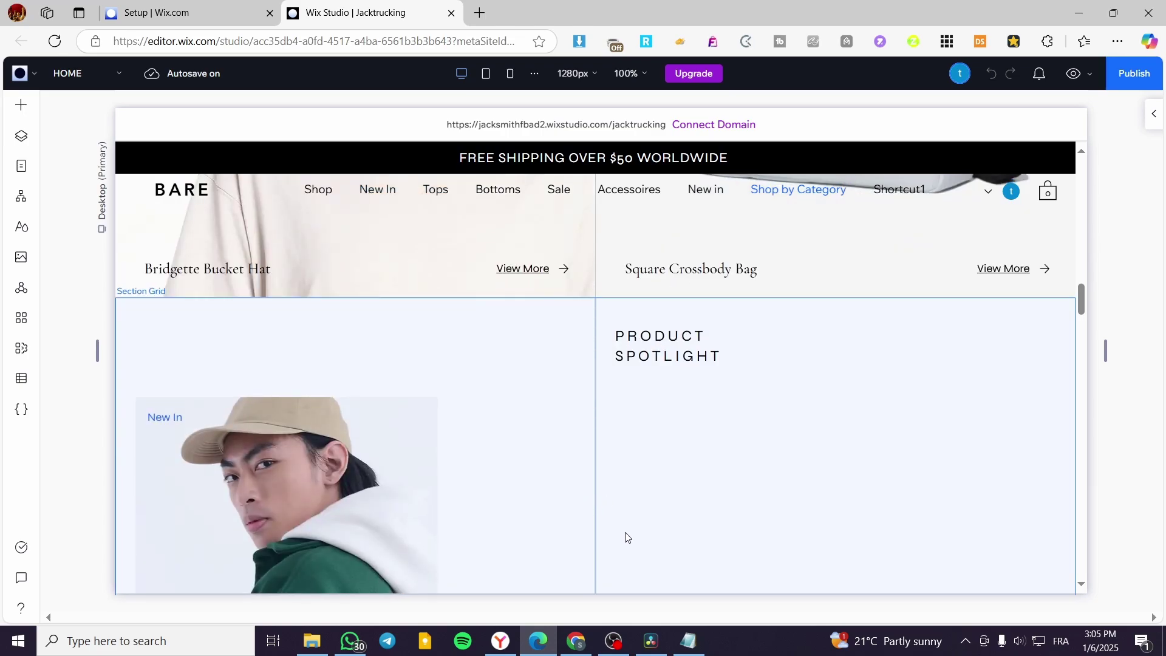
{"action": "scroll", "coordinate": [606, 524], "scroll_direction": "down", "scroll_amount": 4}
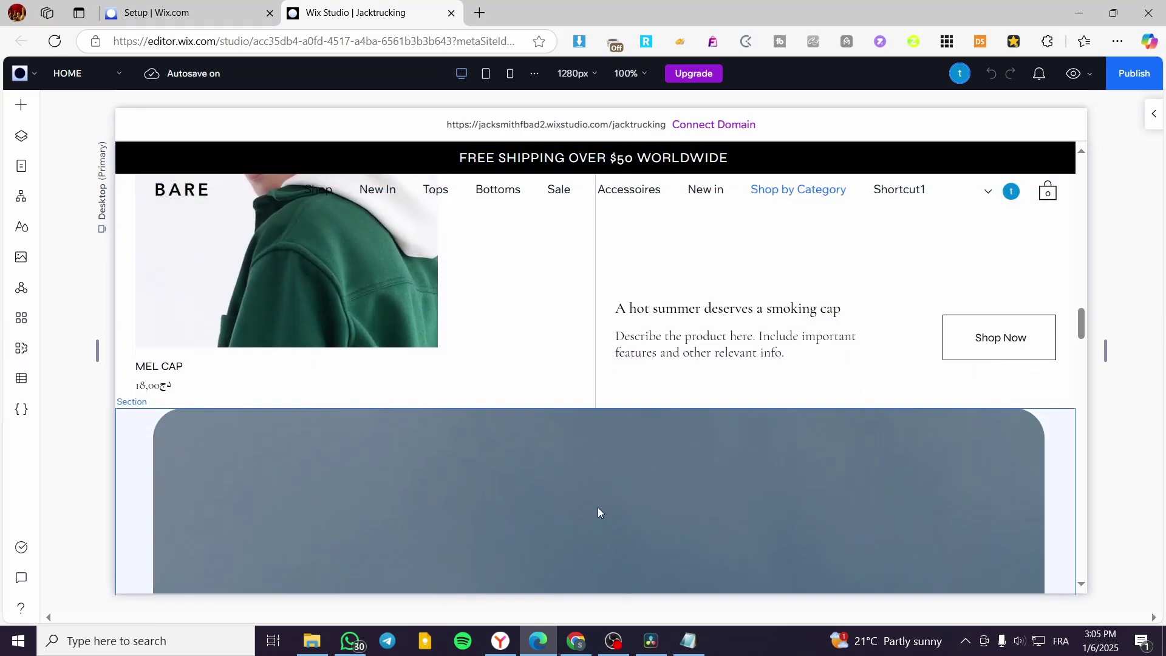
{"action": "left_click", "coordinate": [583, 401]}
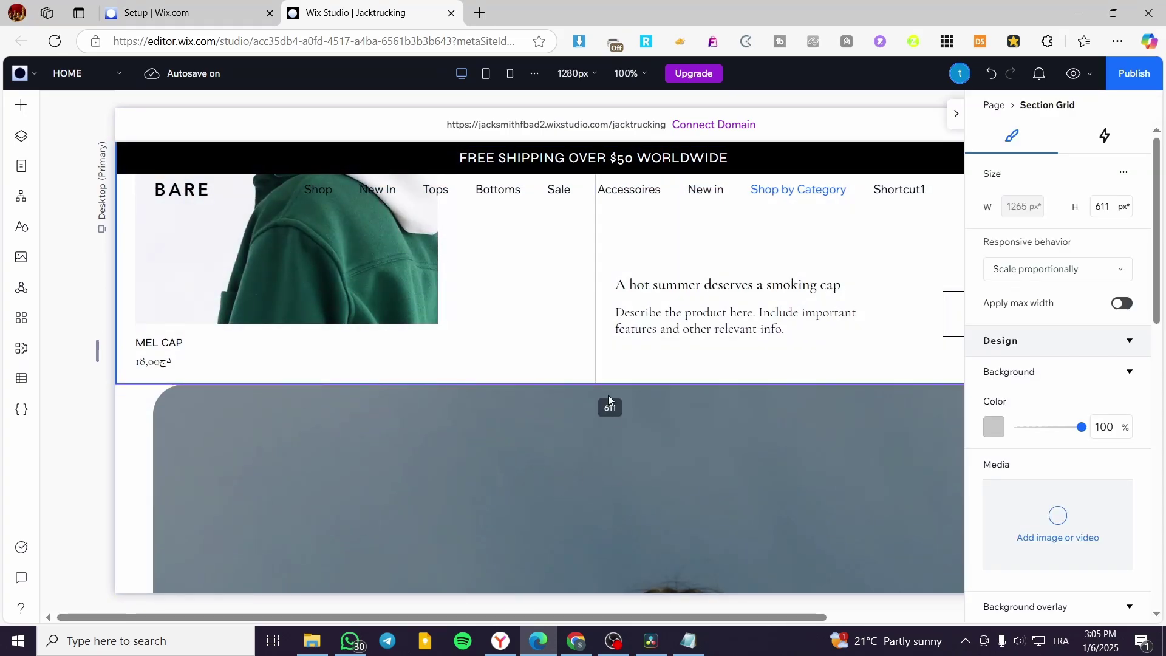
{"action": "mouse_move", "coordinate": [593, 396]}
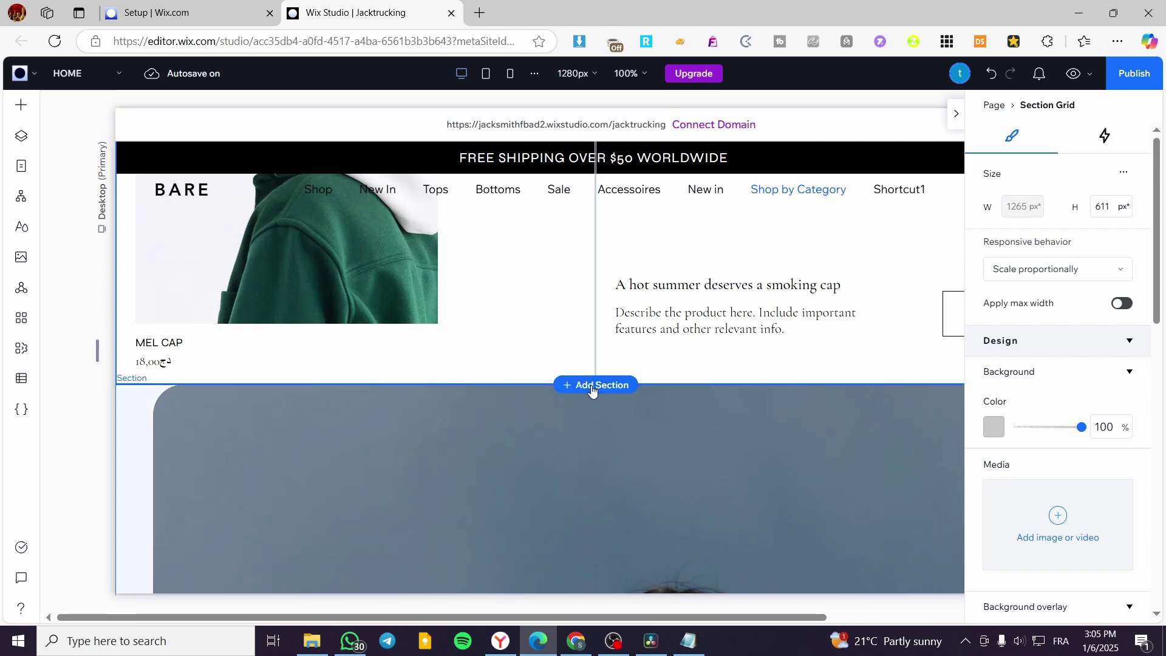
{"action": "left_click", "coordinate": [593, 387]}
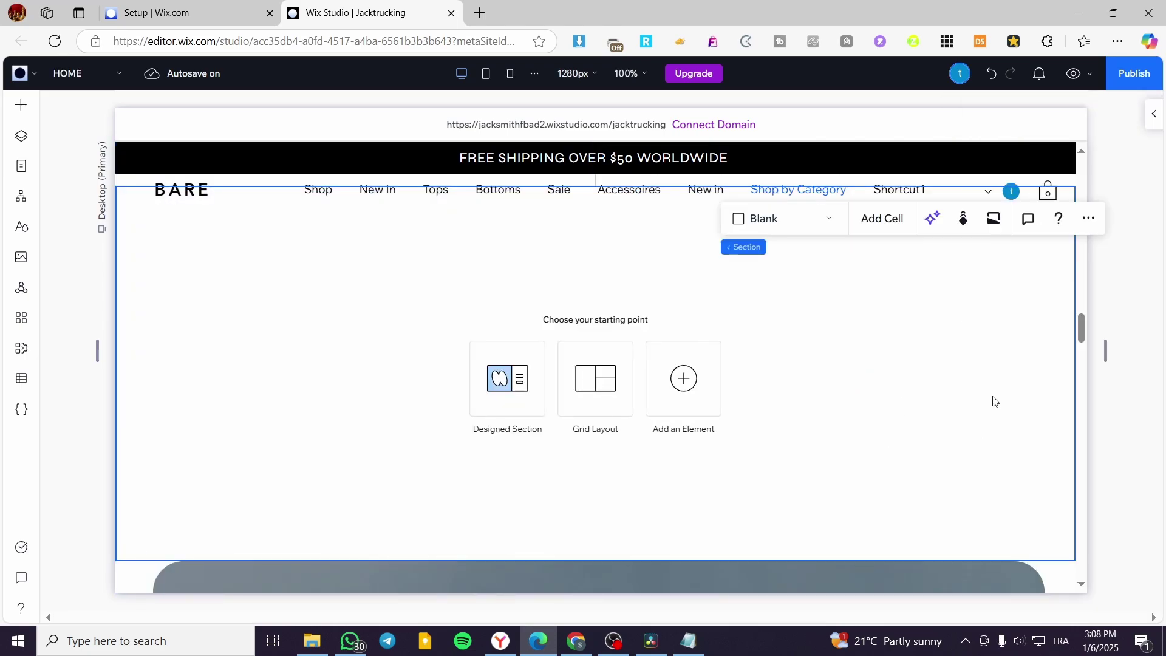
Step: Delete the new blank section and undo the deletion
{"action": "key", "text": "Delete"}
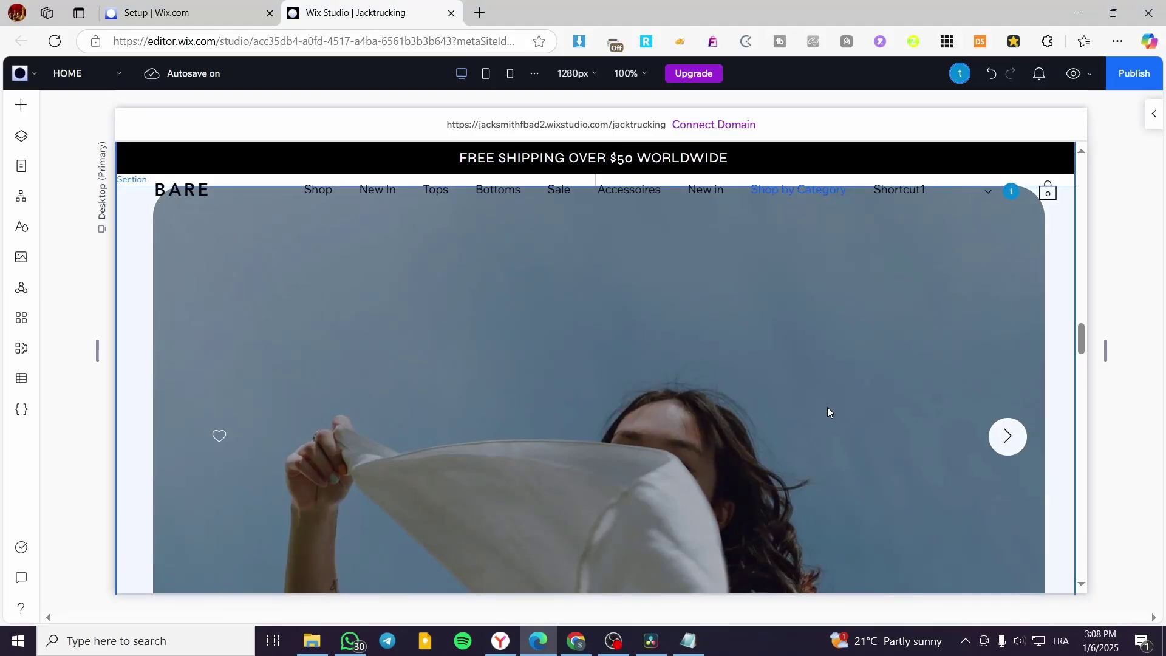
{"action": "key", "text": "ctrl+z"}
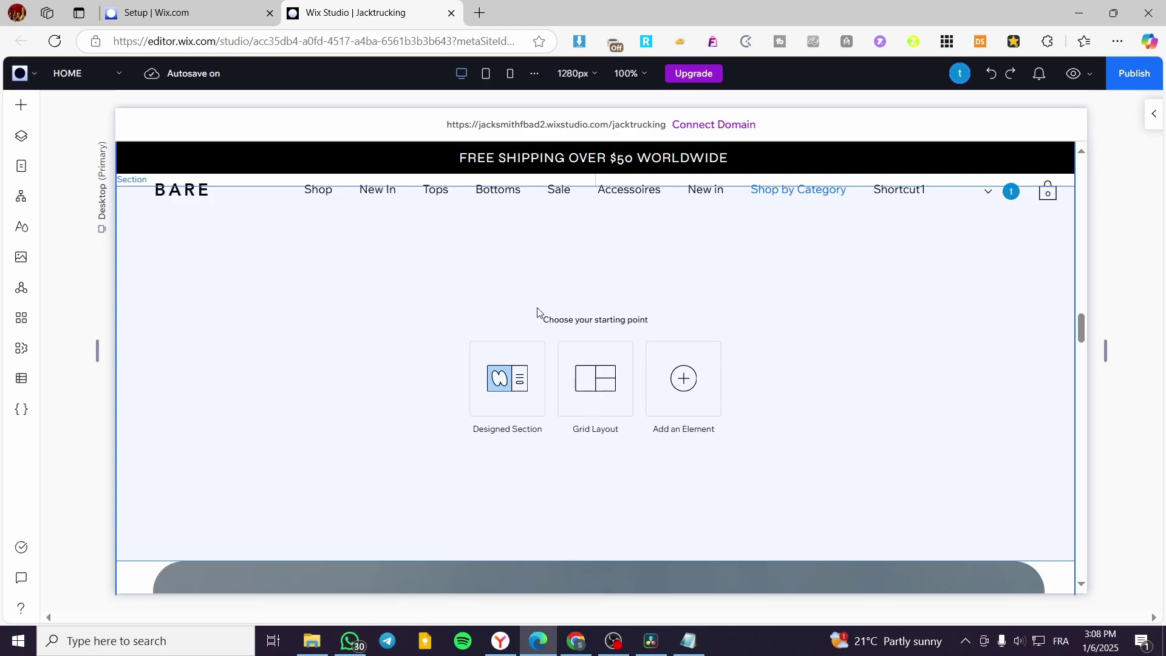
Step: Make the blank section taller by extending its lower edge
{"action": "left_click", "coordinate": [849, 428]}
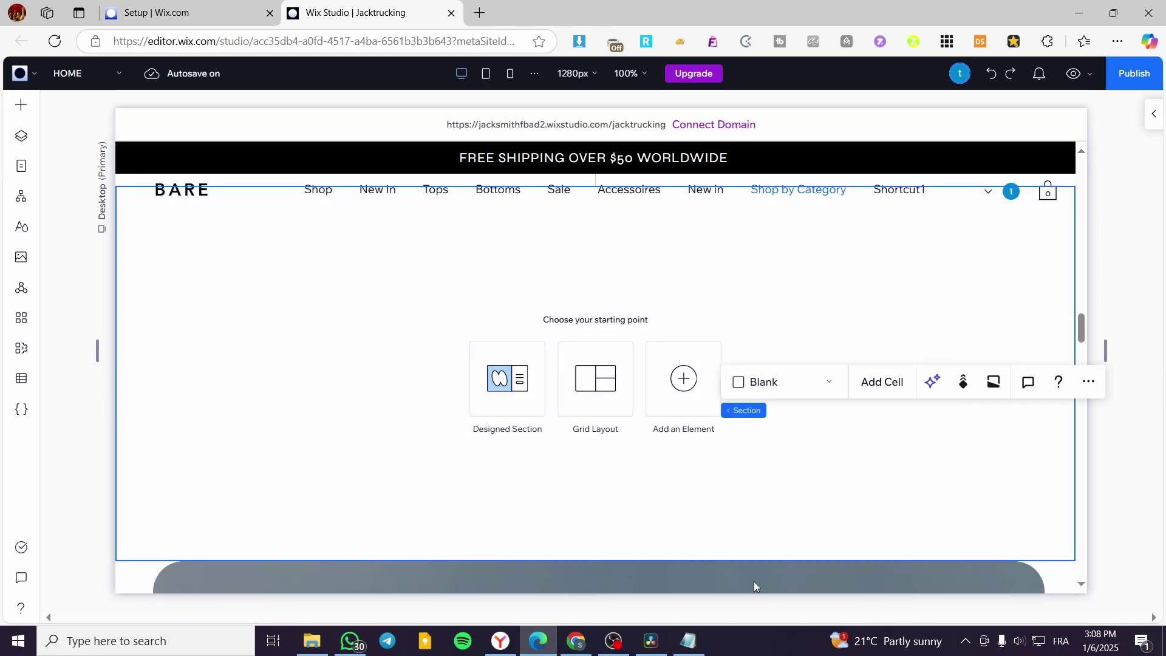
{"action": "left_click_drag", "start_coordinate": [737, 560], "coordinate": [741, 602]}
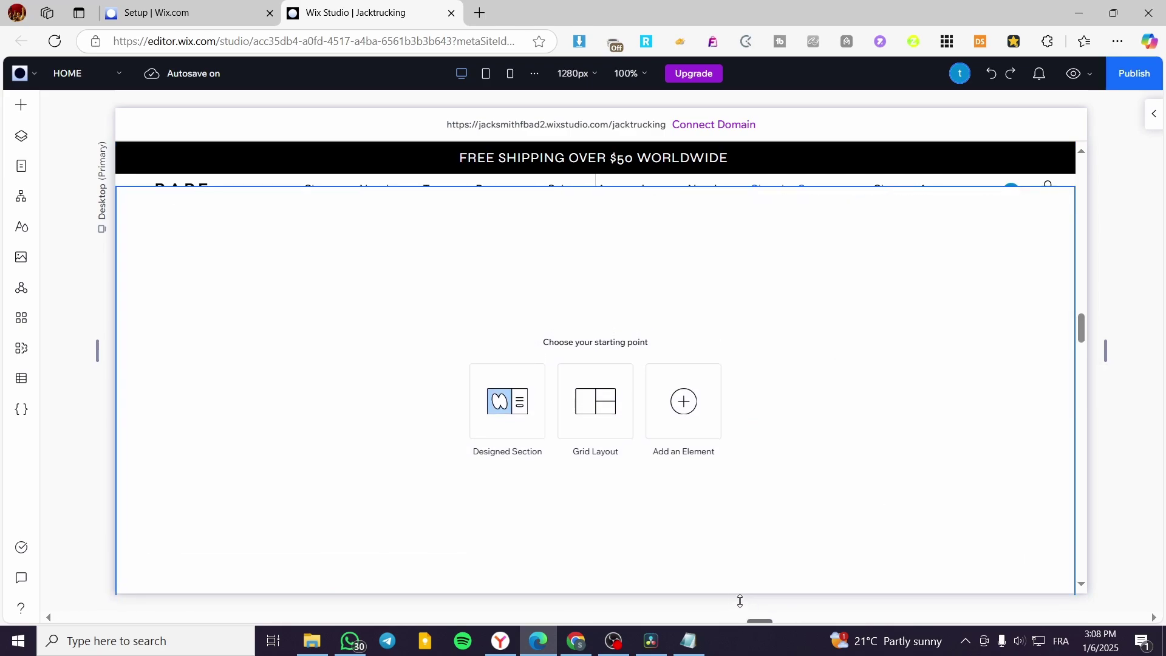
{"action": "scroll", "coordinate": [771, 486], "scroll_direction": "down", "scroll_amount": 2}
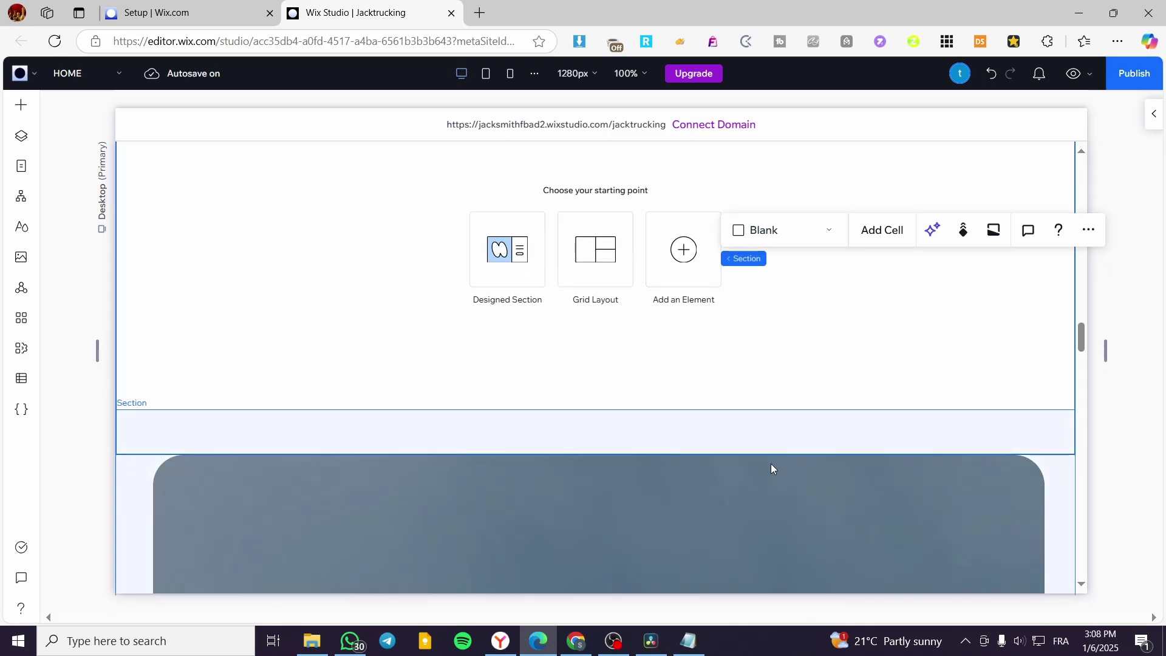
Step: Delete the enlarged blank section, check the slideshow area below it, and undo the deletion
{"action": "key", "text": "Delete"}
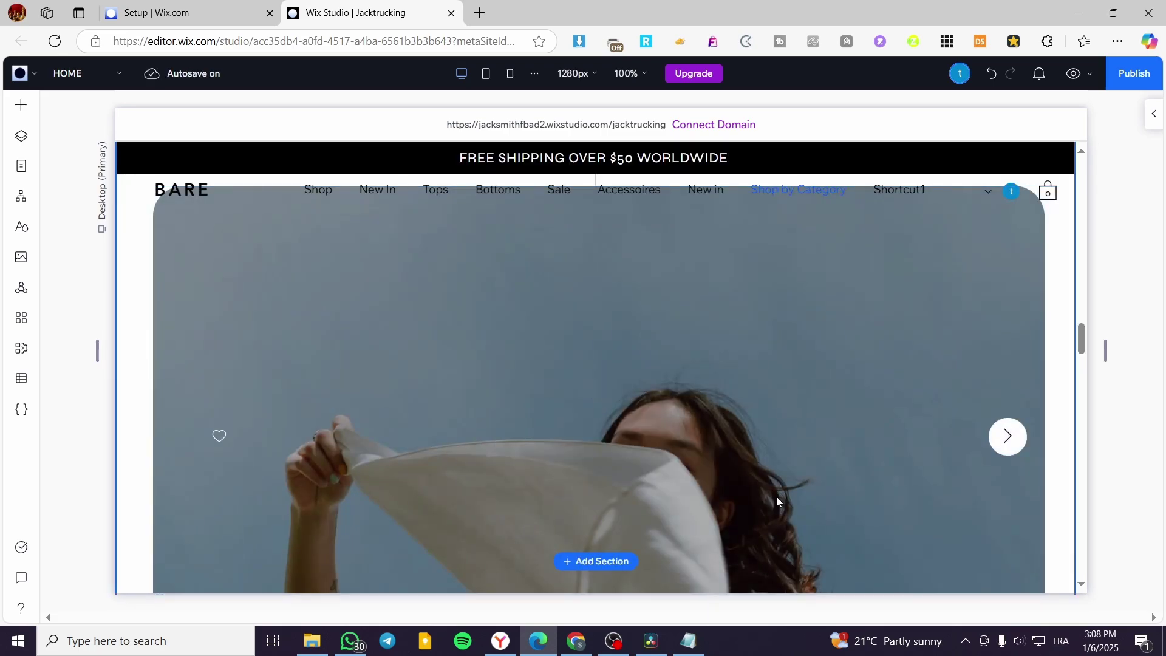
{"action": "scroll", "coordinate": [851, 480], "scroll_direction": "down", "scroll_amount": 5}
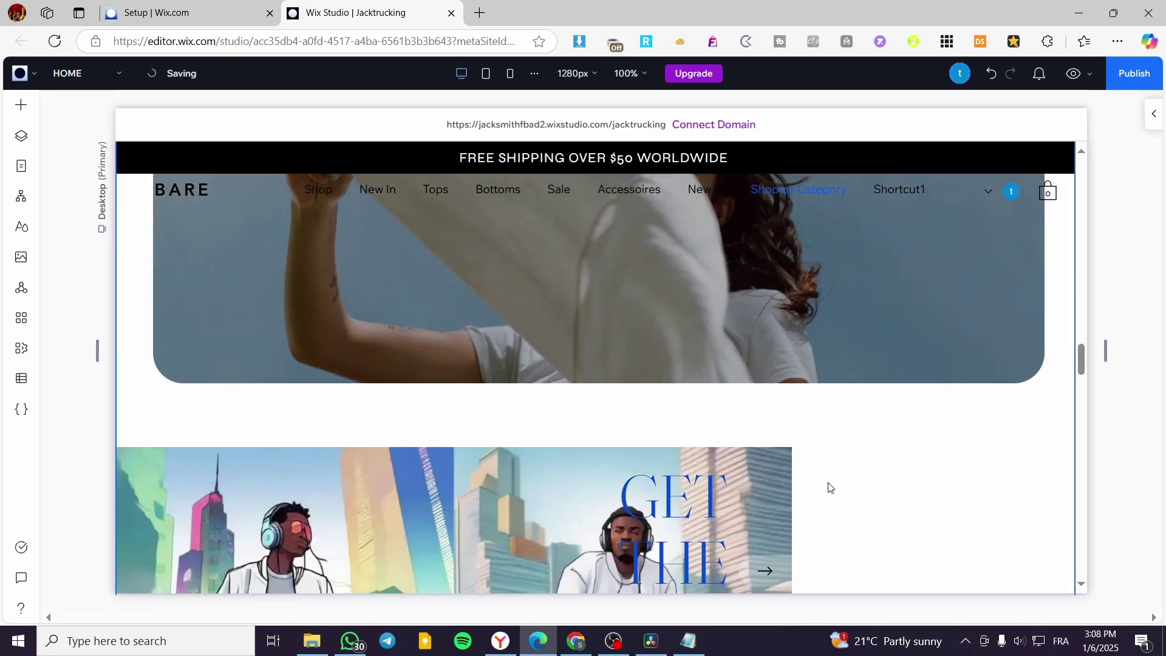
{"action": "scroll", "coordinate": [827, 450], "scroll_direction": "up", "scroll_amount": 7}
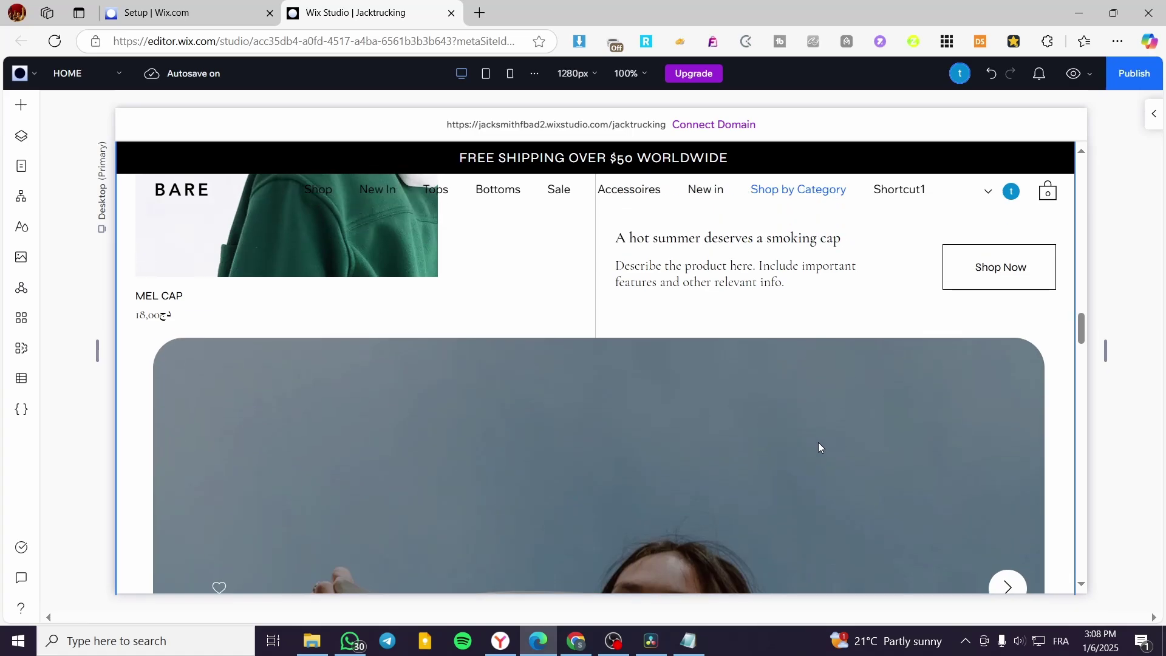
{"action": "key", "text": "ctrl+z"}
Step: Place an Image element from the Quick Add elements inside the blank section
{"action": "scroll", "coordinate": [900, 433], "scroll_direction": "down", "scroll_amount": 2}
{"action": "left_click", "coordinate": [900, 433]}
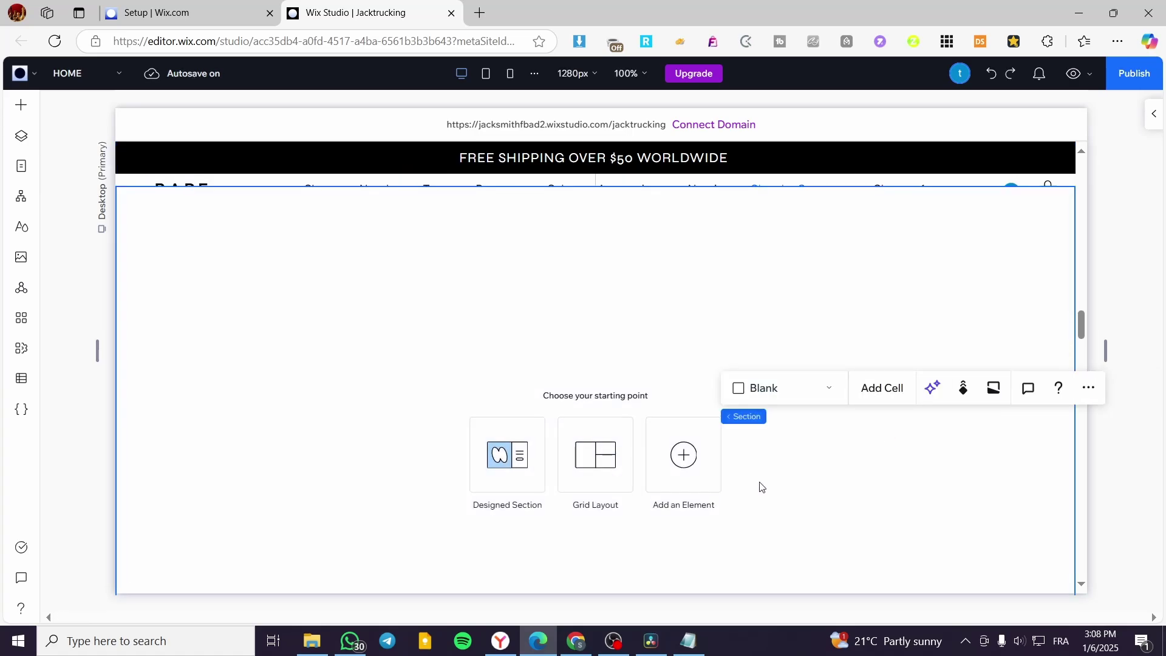
{"action": "left_click", "coordinate": [17, 110]}
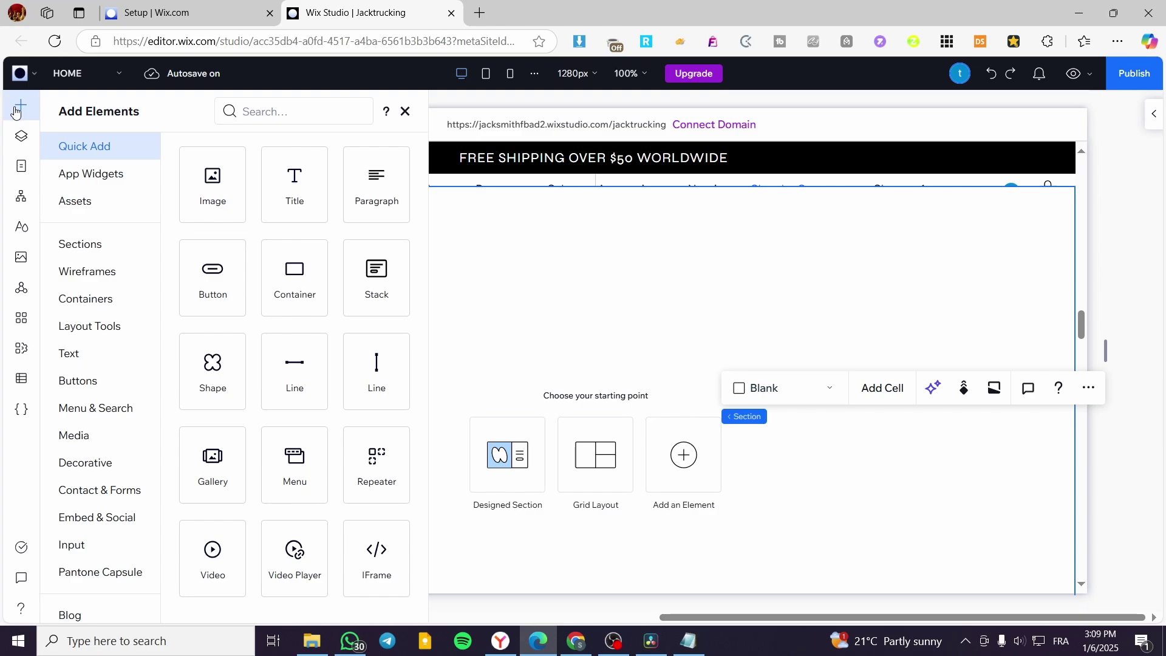
{"action": "left_click_drag", "start_coordinate": [213, 182], "coordinate": [503, 443]}
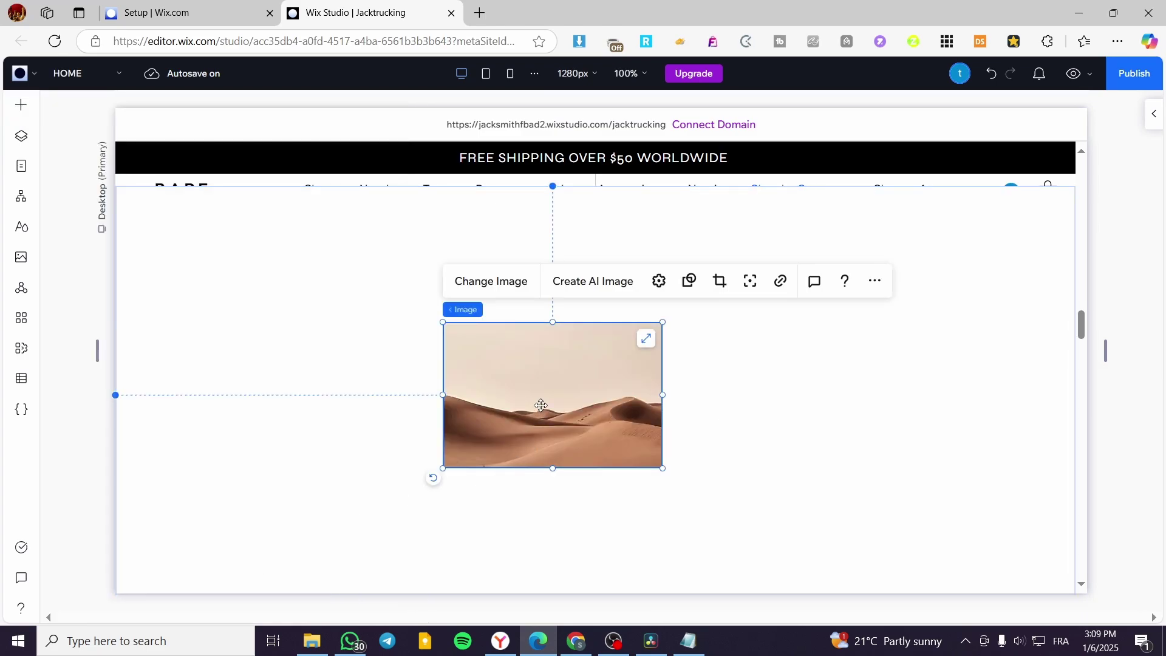
Step: Resize the desert image into a thin banner spanning the section's full width and move it near the section's upper edge
{"action": "left_click_drag", "start_coordinate": [666, 393], "coordinate": [876, 395]}
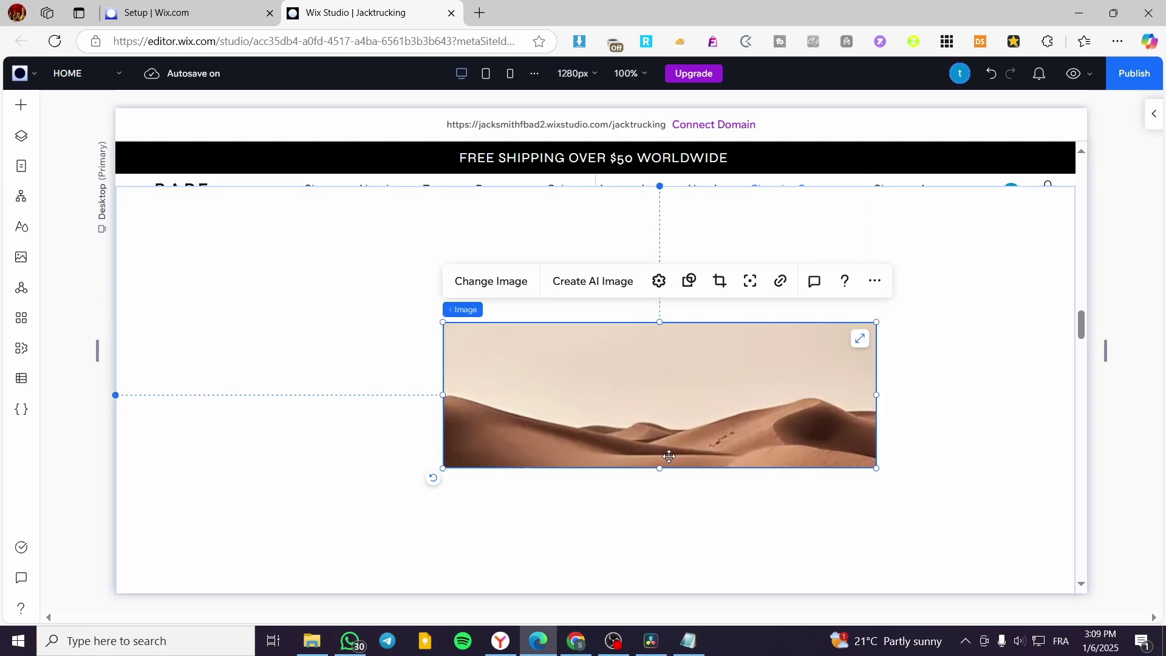
{"action": "left_click_drag", "start_coordinate": [661, 468], "coordinate": [668, 425]}
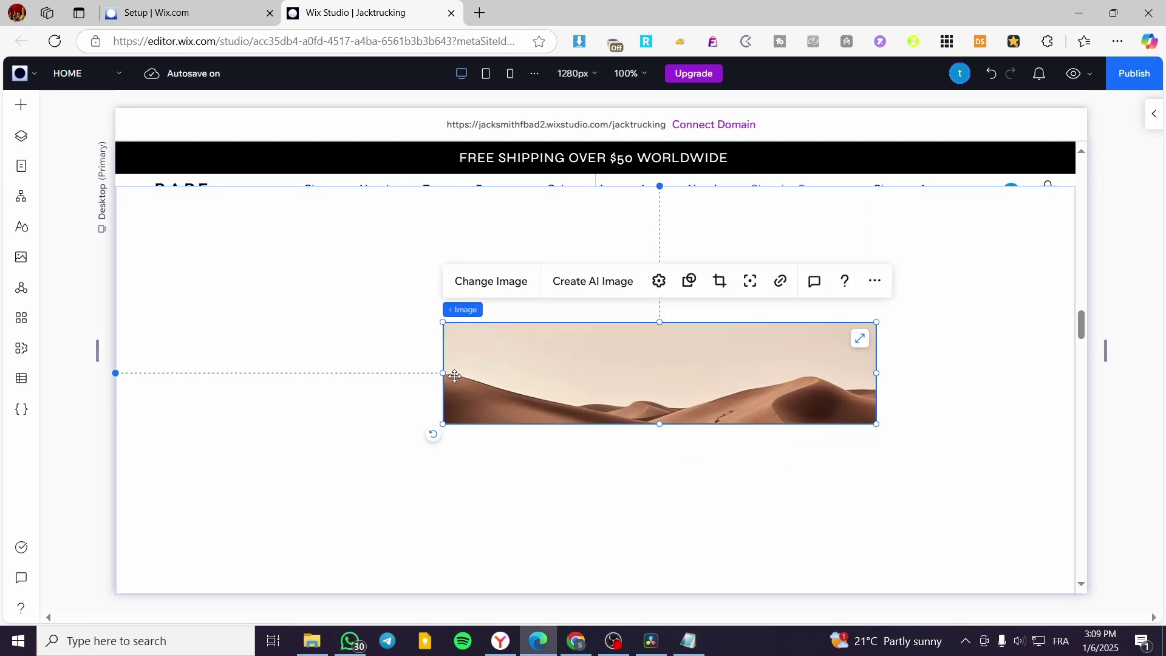
{"action": "left_click_drag", "start_coordinate": [444, 374], "coordinate": [167, 378]}
{"action": "left_click_drag", "start_coordinate": [876, 370], "coordinate": [1074, 370]}
{"action": "left_click_drag", "start_coordinate": [166, 373], "coordinate": [115, 373]}
{"action": "left_click_drag", "start_coordinate": [474, 371], "coordinate": [474, 253]}
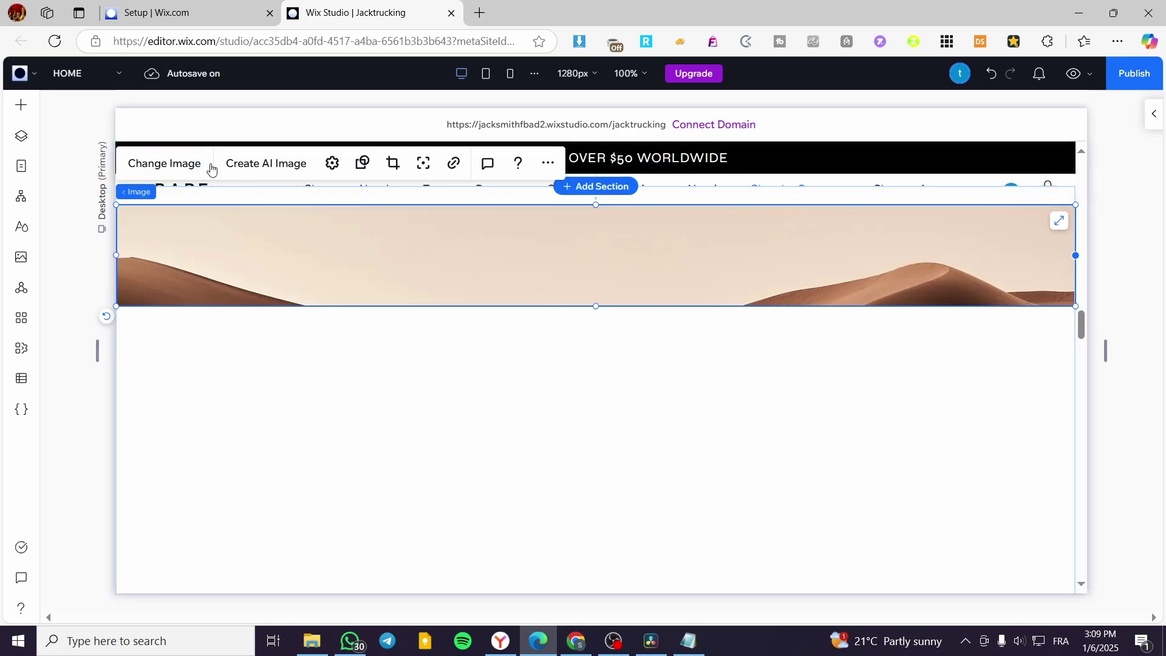
{"action": "double_click", "coordinate": [800, 272]}
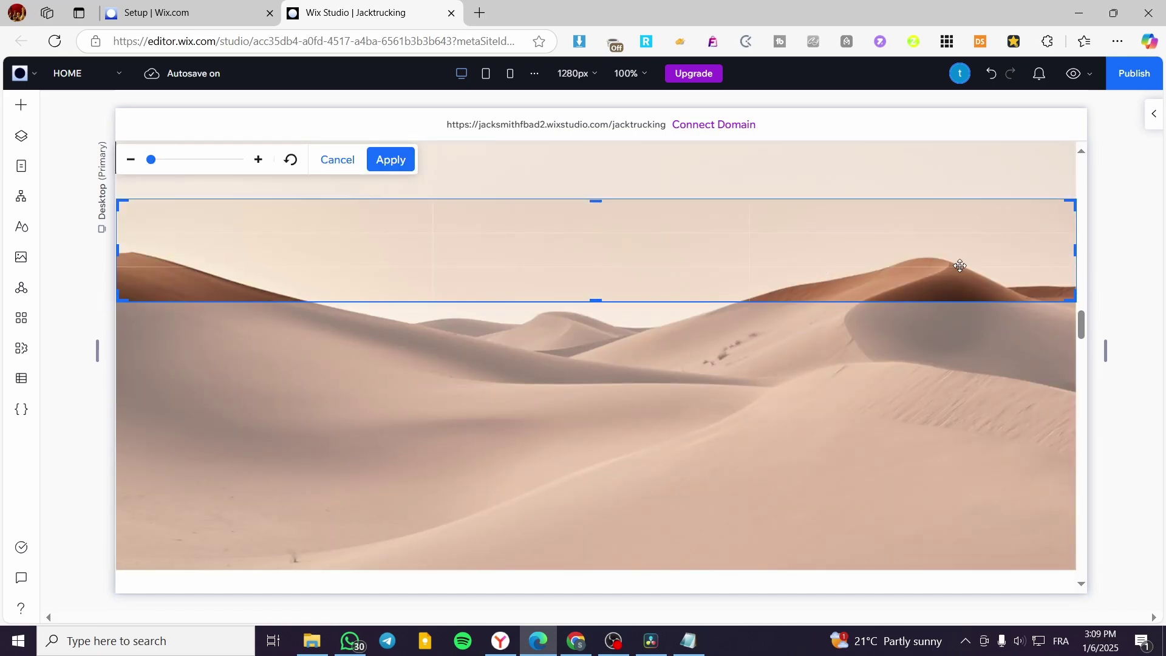
{"action": "left_click", "coordinate": [397, 161]}
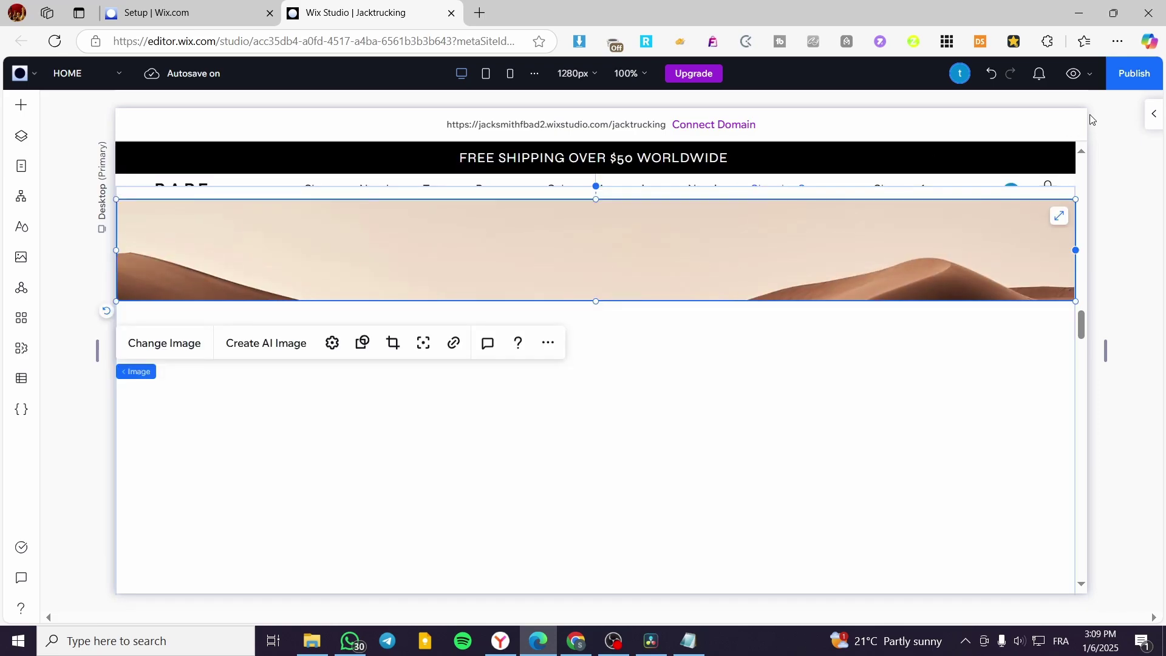
Step: Open the Animations and Effects settings for the banner image
{"action": "left_click", "coordinate": [1151, 115]}
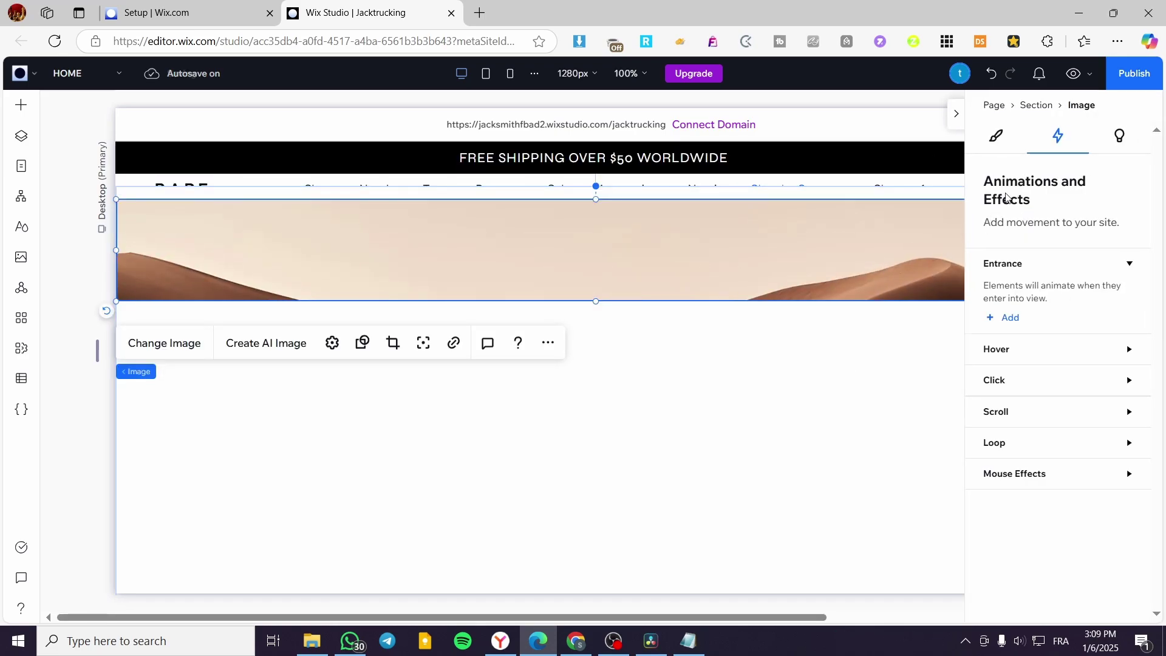
{"action": "left_click", "coordinate": [996, 135]}
{"action": "left_click", "coordinate": [1063, 140]}
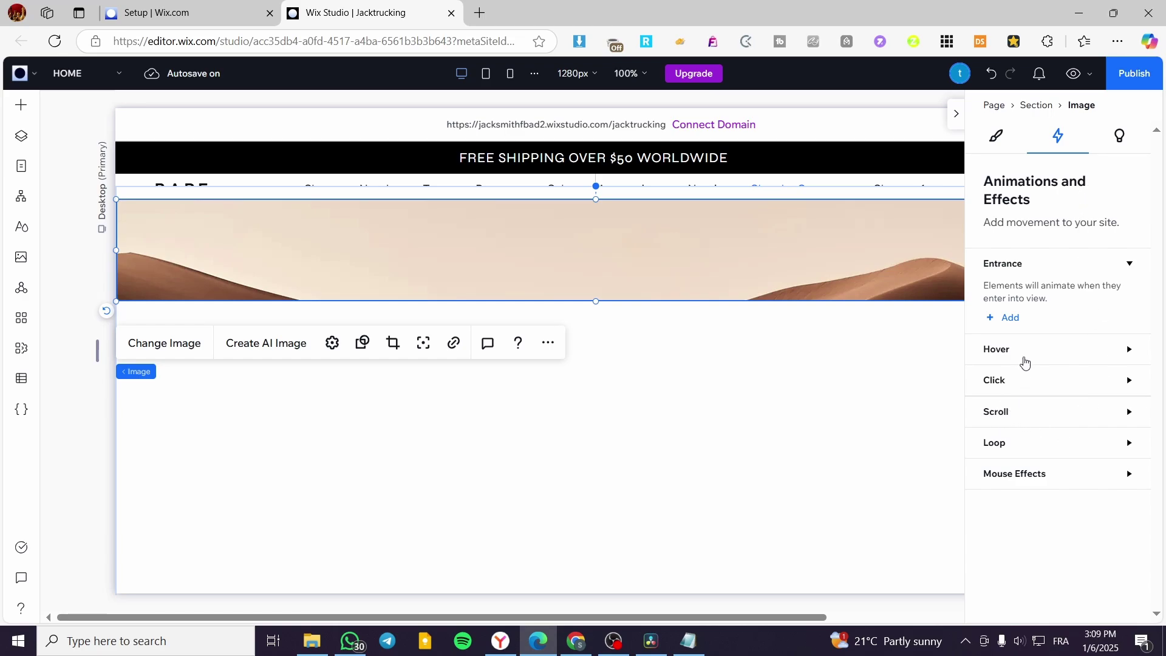
Step: Expand the Hover, Click and Scroll effect categories and start adding a Scroll animation to the banner image
{"action": "left_click", "coordinate": [1069, 351]}
{"action": "left_click", "coordinate": [1091, 435]}
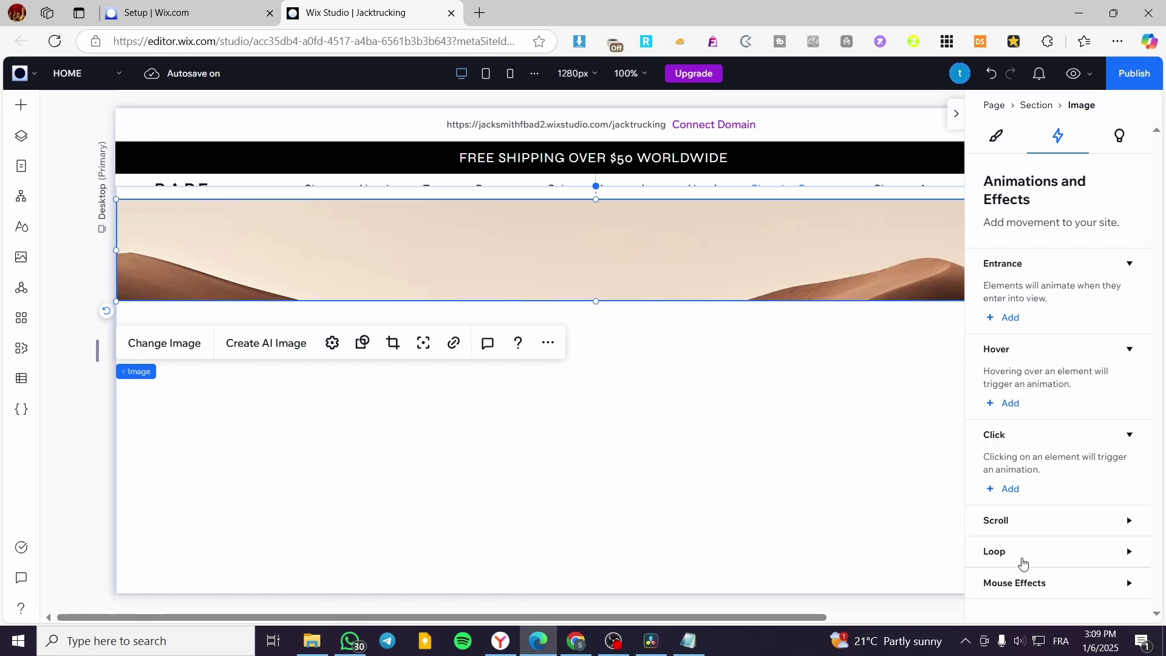
{"action": "left_click", "coordinate": [1007, 526]}
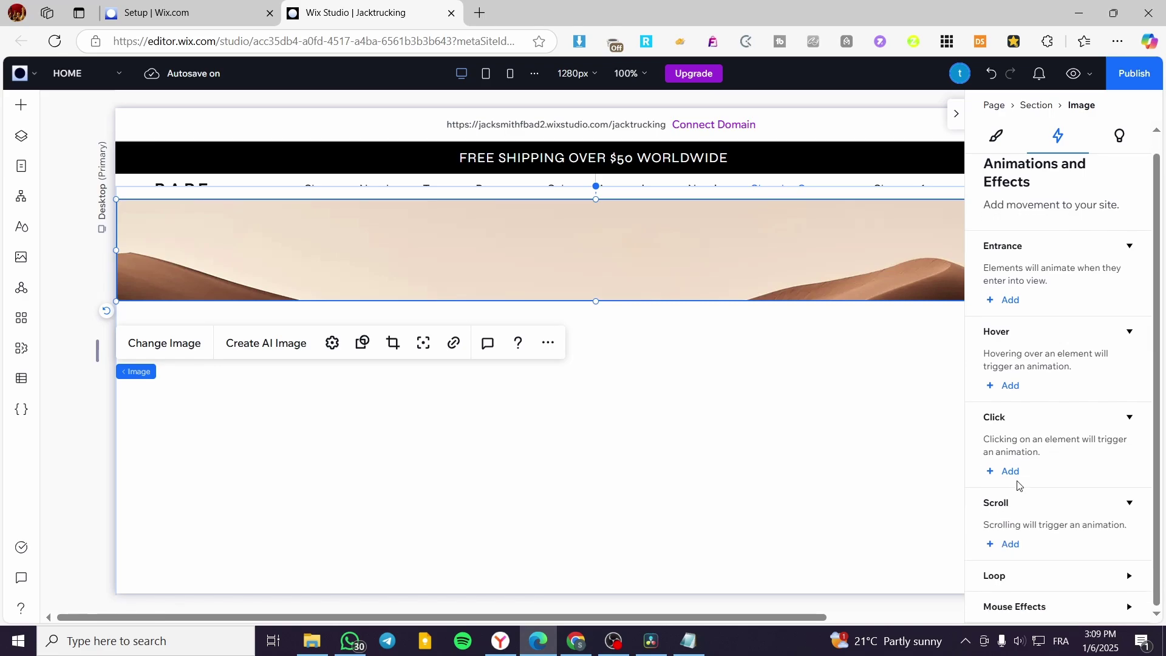
{"action": "left_click", "coordinate": [1011, 544]}
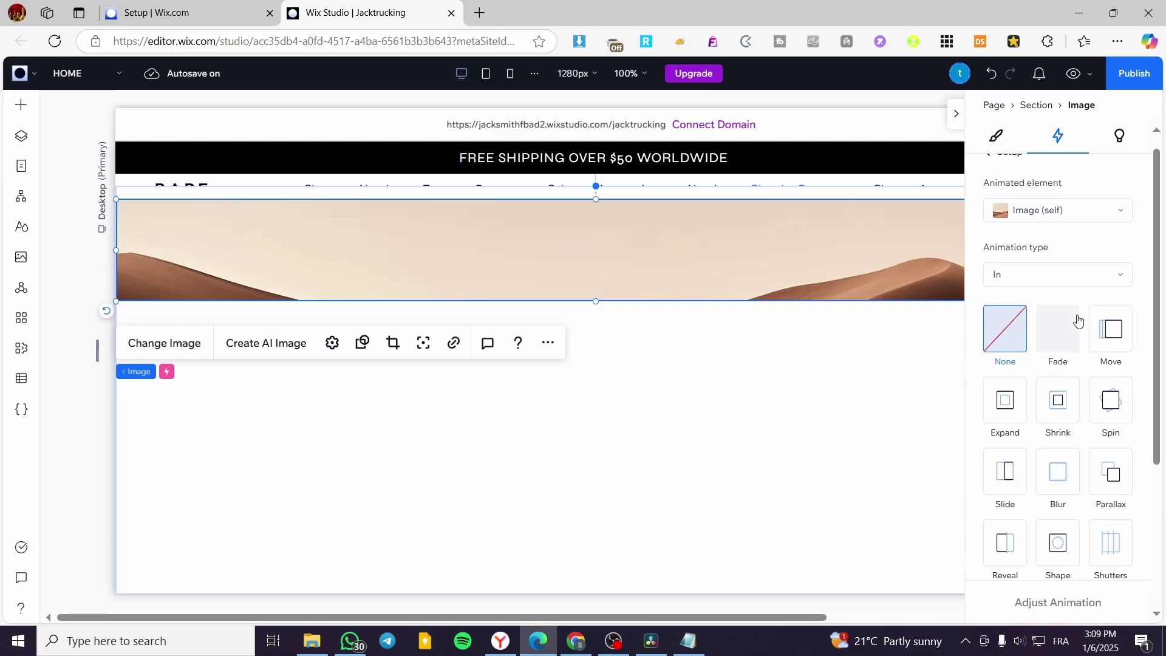
{"action": "scroll", "coordinate": [1077, 323], "scroll_direction": "down", "scroll_amount": 1}
{"action": "scroll", "coordinate": [1077, 323], "scroll_direction": "up", "scroll_amount": 2}
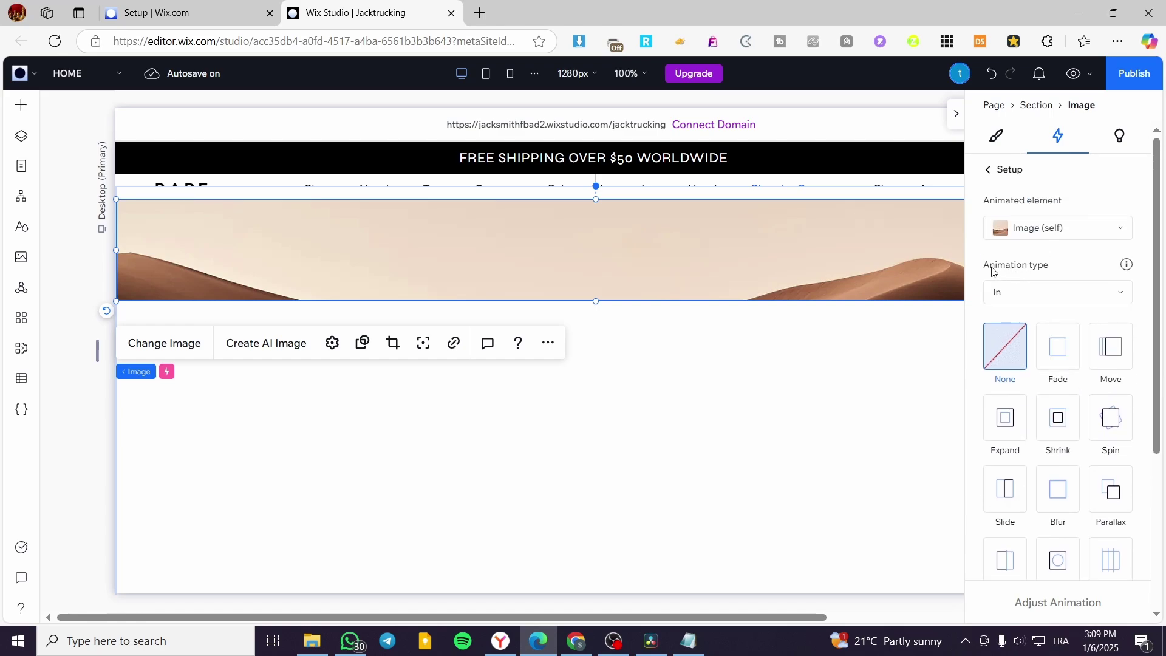
Step: Switch the scroll animation type to Out and back to In, and check the choices for the animated element
{"action": "left_click", "coordinate": [1060, 292]}
{"action": "left_click", "coordinate": [1064, 339]}
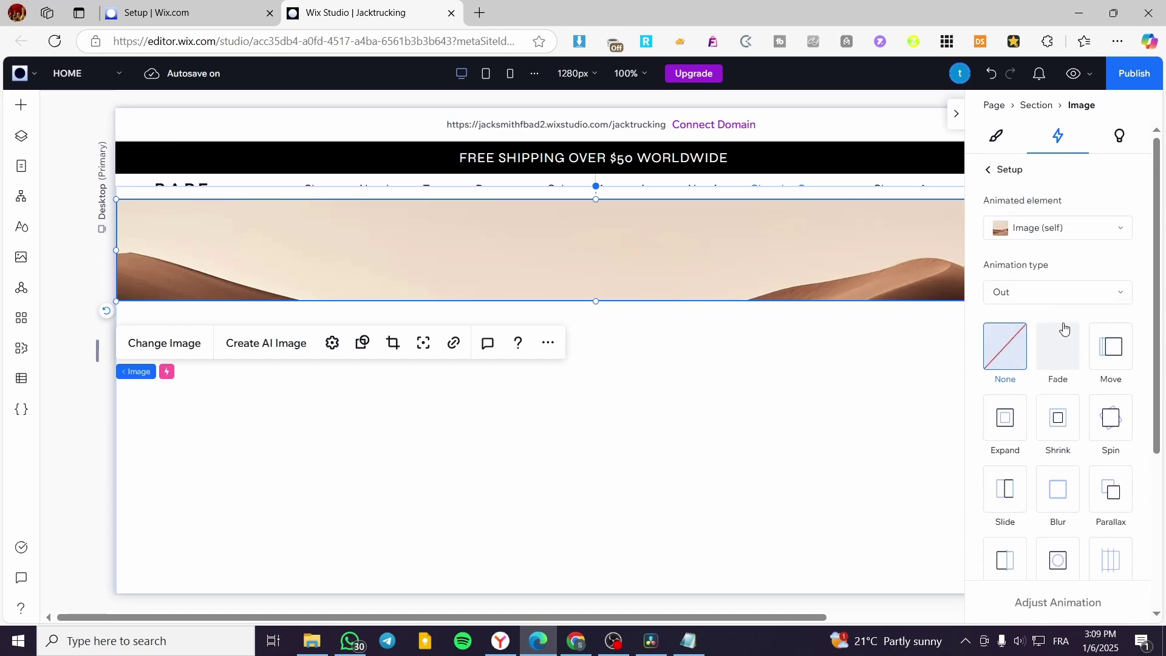
{"action": "left_click", "coordinate": [1070, 299]}
{"action": "left_click", "coordinate": [1063, 318]}
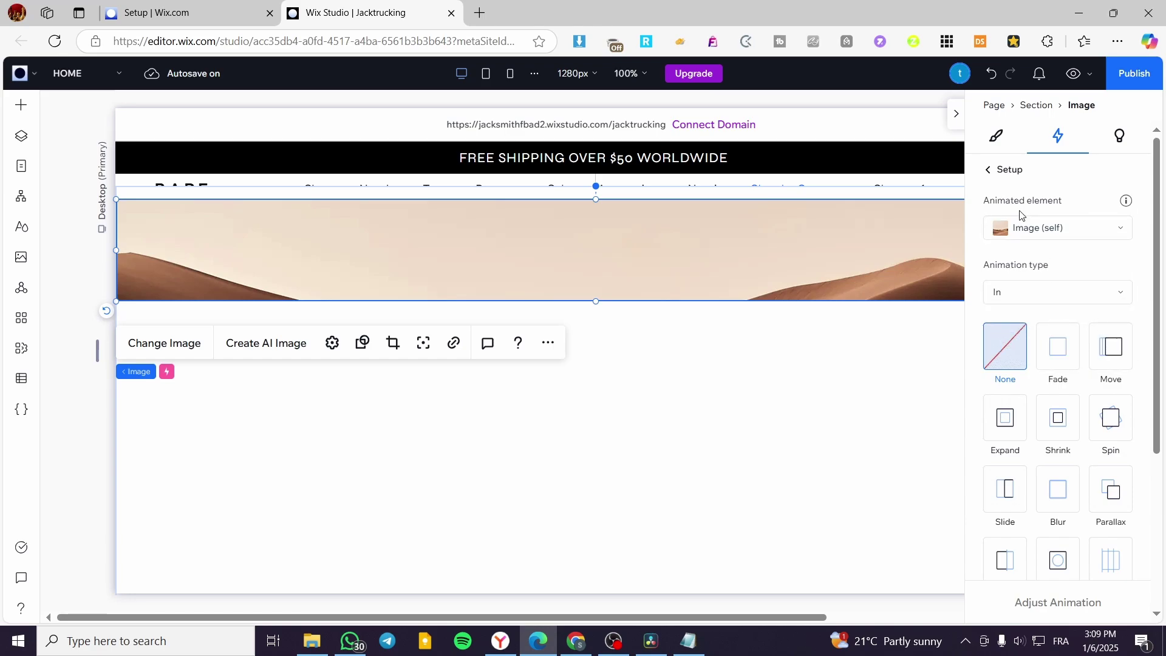
{"action": "left_click", "coordinate": [1043, 235]}
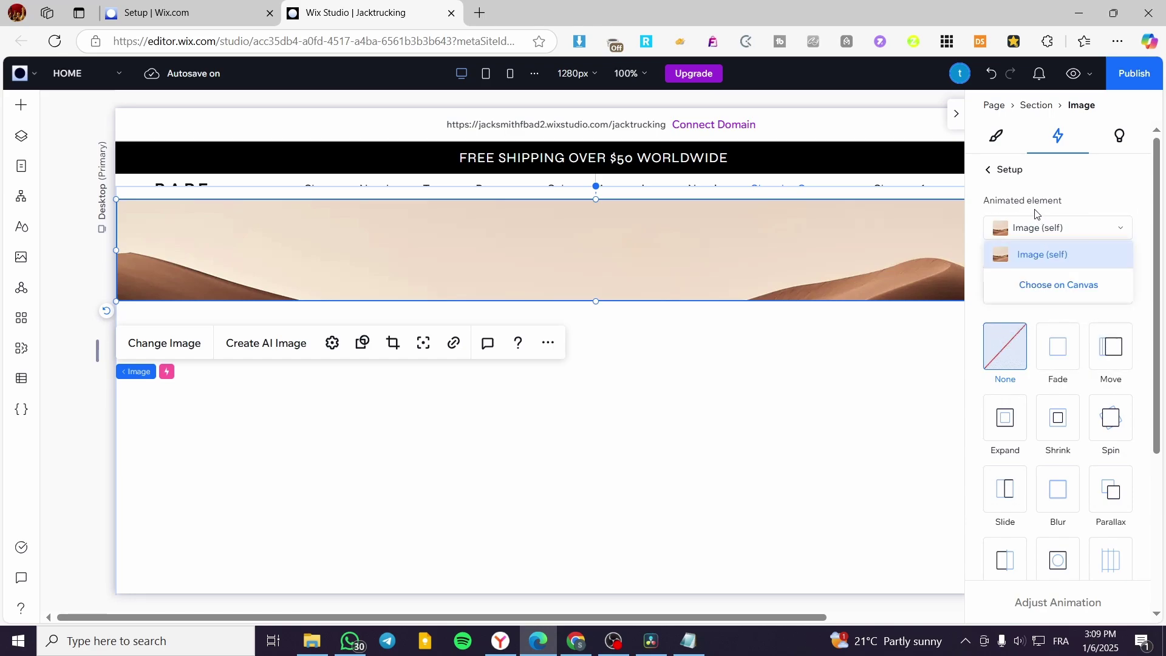
{"action": "left_click", "coordinate": [1041, 229]}
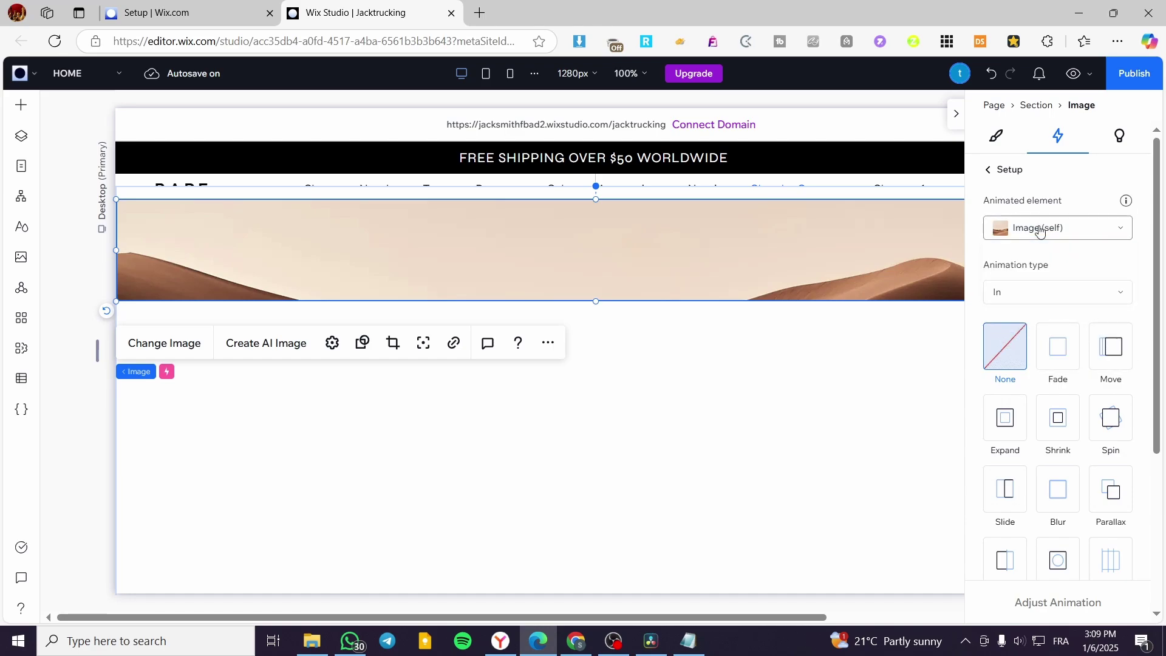
Step: Apply the Parallax scroll effect to the banner image and preview its movement on the canvas from the effect's adjustment settings
{"action": "left_click", "coordinate": [1115, 500]}
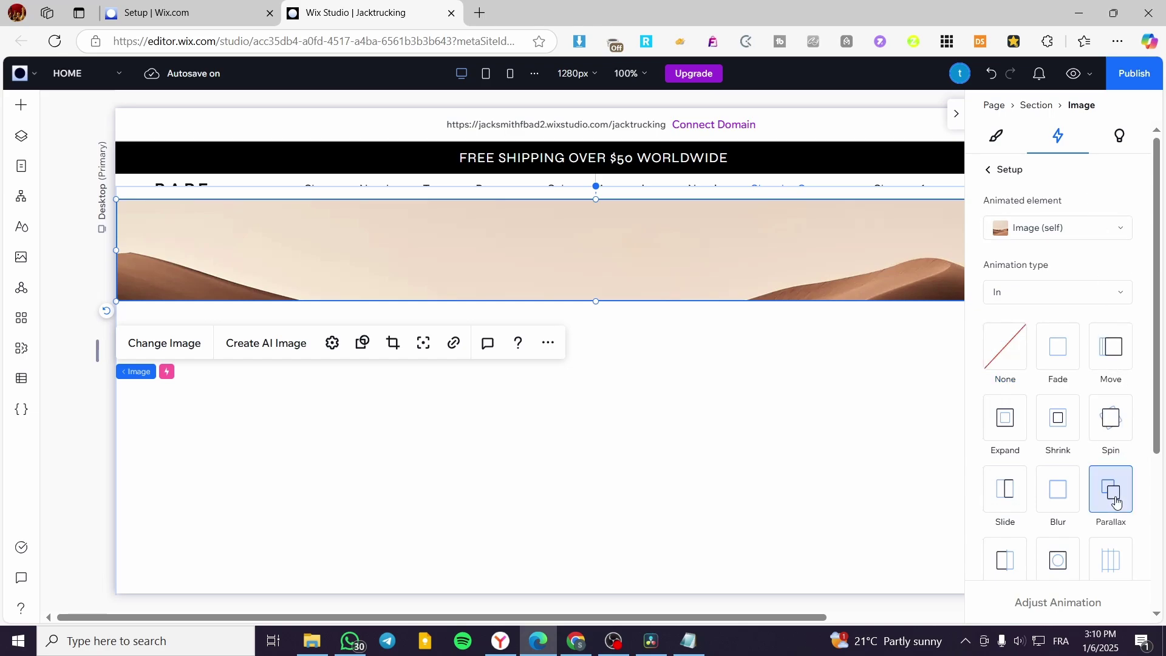
{"action": "scroll", "coordinate": [1077, 494], "scroll_direction": "down", "scroll_amount": 2}
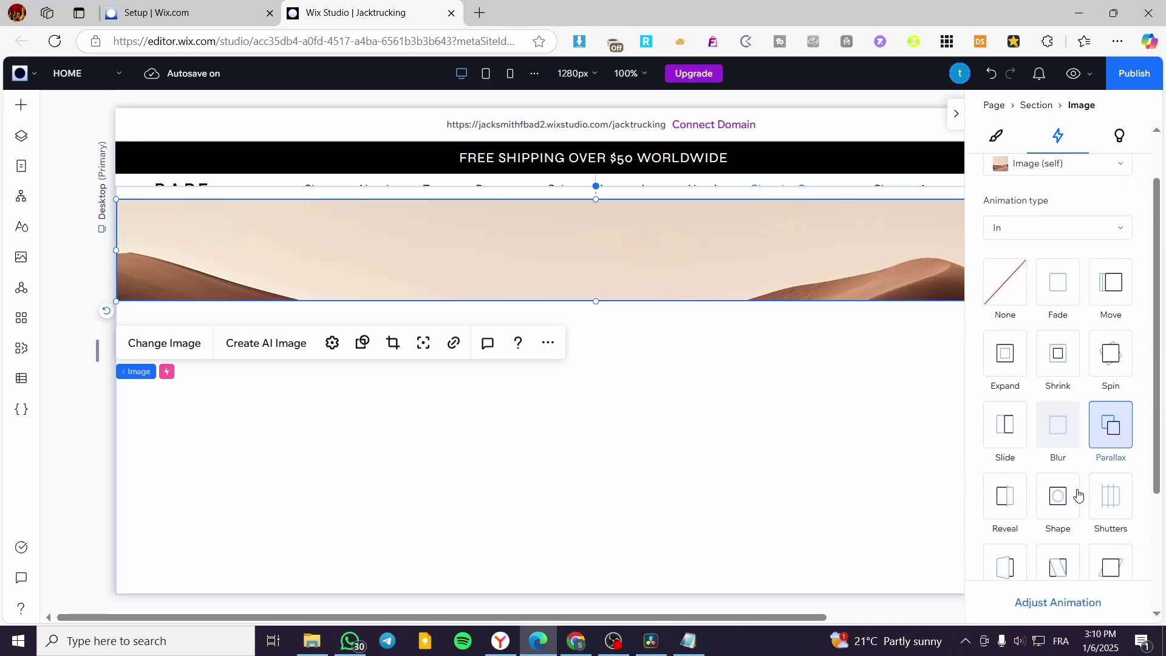
{"action": "left_click", "coordinate": [1080, 605]}
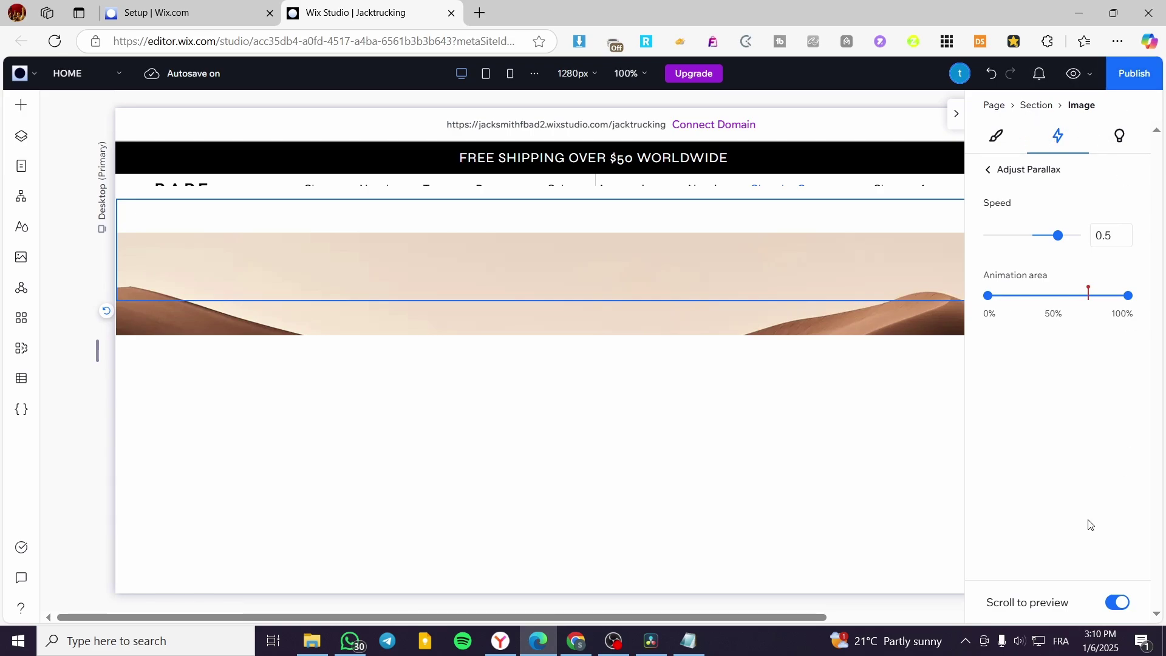
{"action": "scroll", "coordinate": [802, 441], "scroll_direction": "down", "scroll_amount": 3}
{"action": "scroll", "coordinate": [801, 440], "scroll_direction": "up", "scroll_amount": 6}
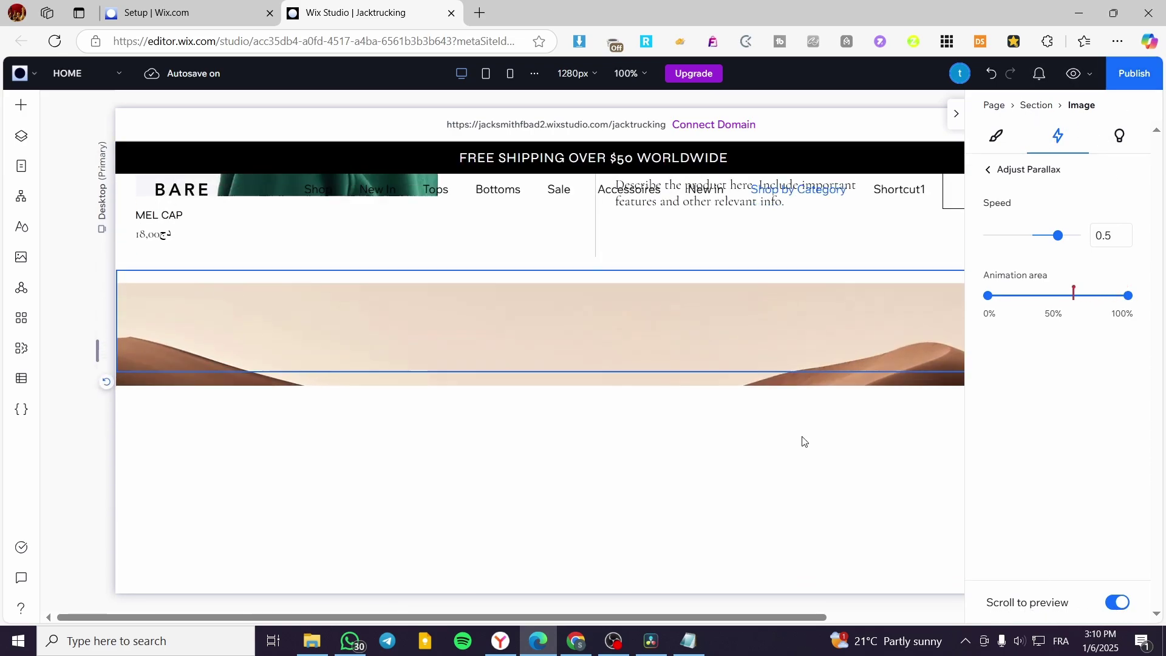
{"action": "scroll", "coordinate": [826, 464], "scroll_direction": "down", "scroll_amount": 4}
{"action": "scroll", "coordinate": [826, 464], "scroll_direction": "up", "scroll_amount": 1}
{"action": "scroll", "coordinate": [804, 361], "scroll_direction": "down", "scroll_amount": 2}
{"action": "scroll", "coordinate": [804, 361], "scroll_direction": "up", "scroll_amount": 2}
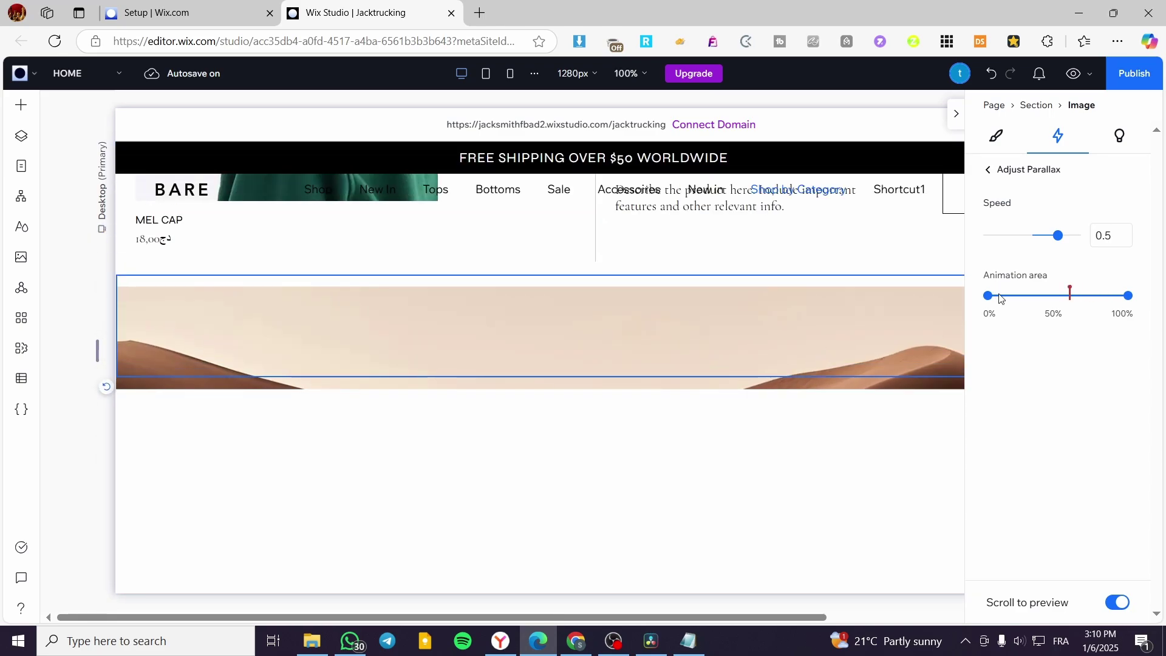
Step: Publish the site and open the home page in preview mode
{"action": "left_click", "coordinate": [1133, 74]}
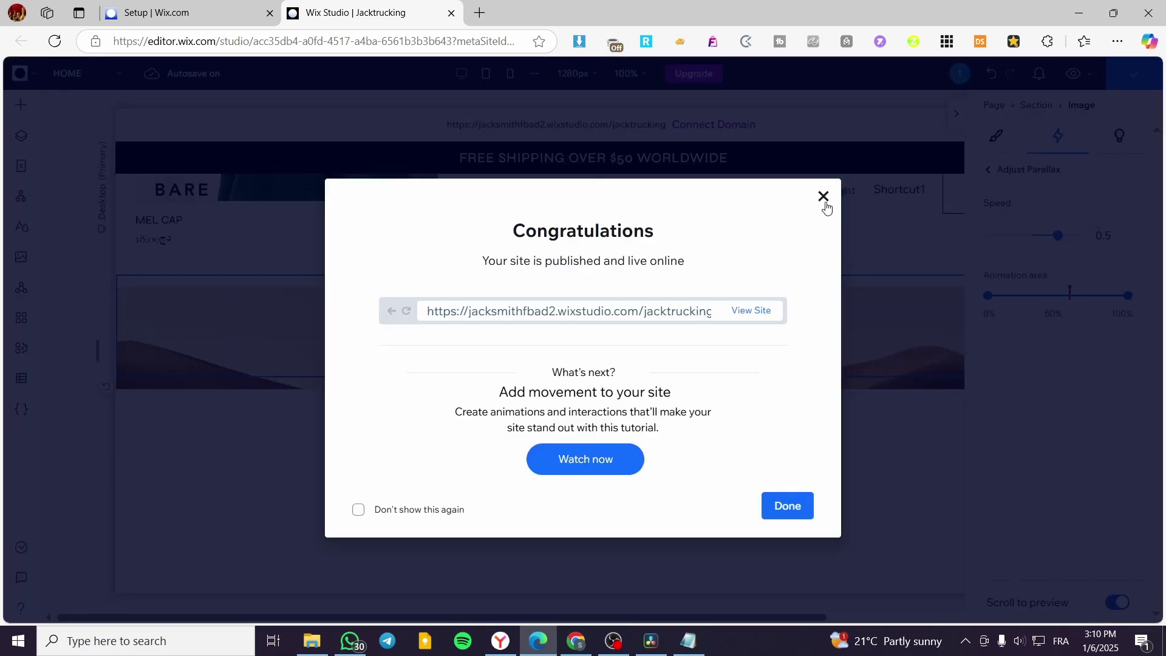
{"action": "left_click", "coordinate": [825, 203]}
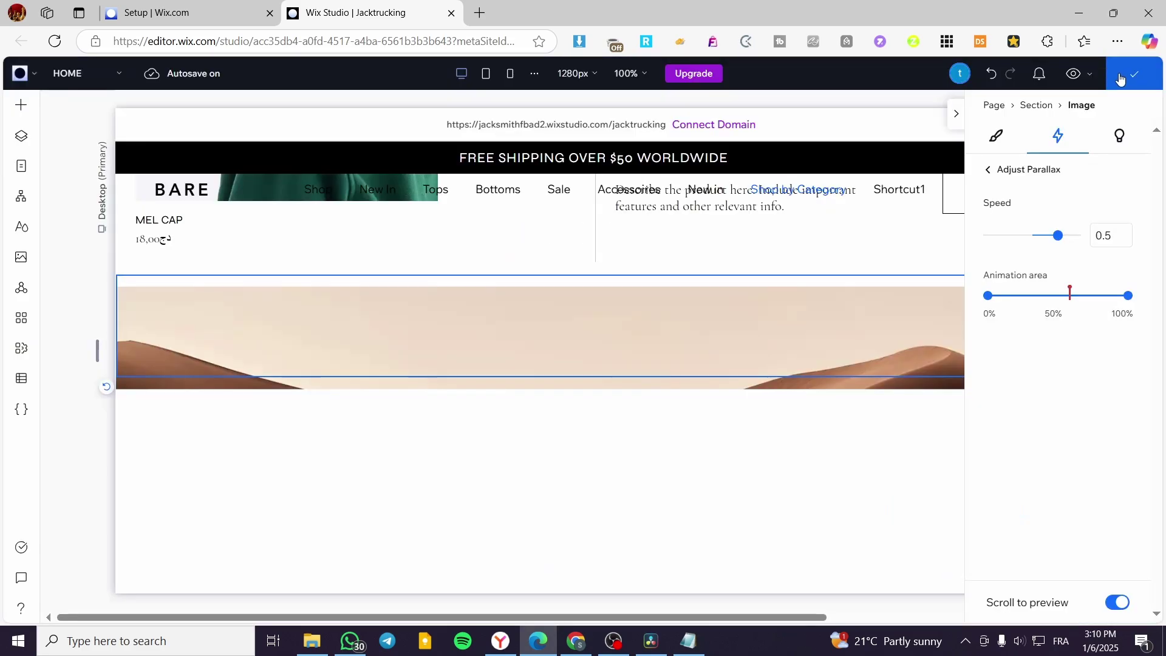
{"action": "key", "text": "ctrl+shift+p"}
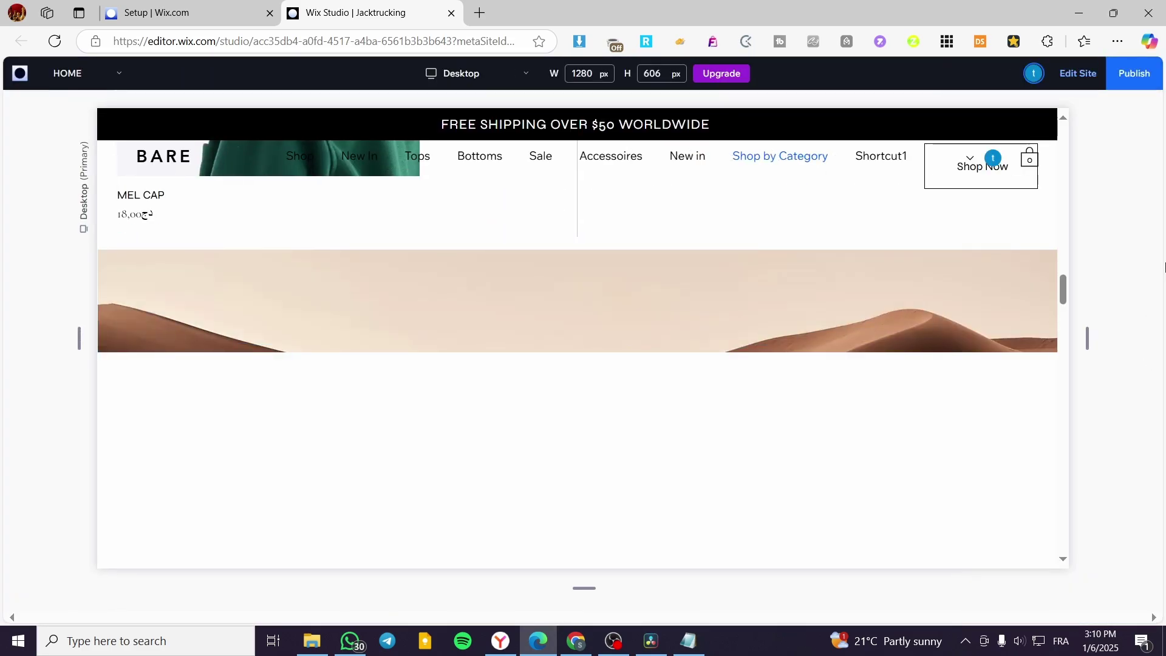
Step: Examine how the desert banner moves over the neighbouring content while scrolling the preview, and return to the editor
{"action": "scroll", "coordinate": [1113, 228], "scroll_direction": "up", "scroll_amount": 3}
{"action": "scroll", "coordinate": [911, 271], "scroll_direction": "down", "scroll_amount": 4}
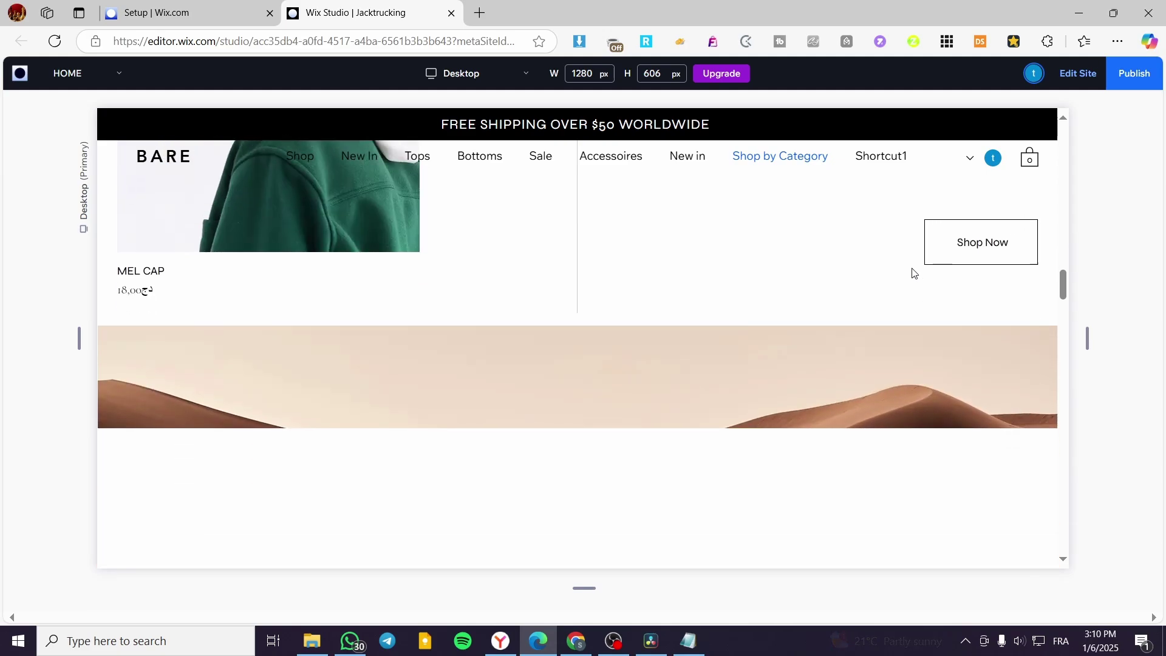
{"action": "scroll", "coordinate": [911, 273], "scroll_direction": "down", "scroll_amount": 2}
{"action": "scroll", "coordinate": [897, 414], "scroll_direction": "up", "scroll_amount": 5}
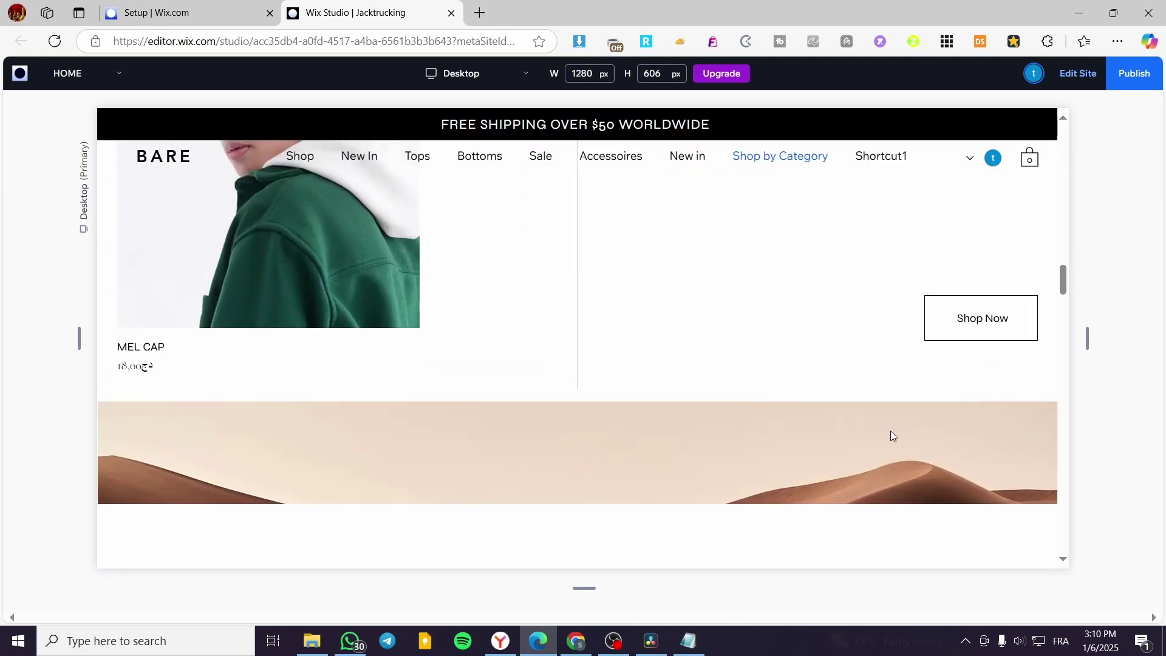
{"action": "scroll", "coordinate": [888, 428], "scroll_direction": "down", "scroll_amount": 1}
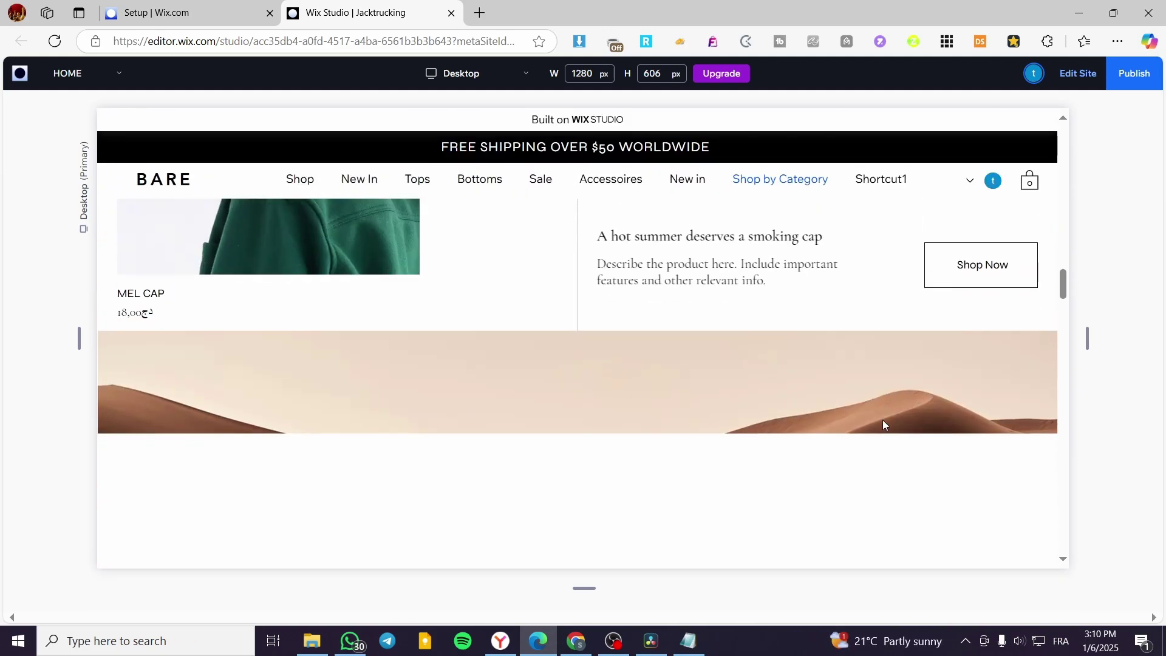
{"action": "scroll", "coordinate": [883, 424], "scroll_direction": "down", "scroll_amount": 2}
{"action": "scroll", "coordinate": [881, 424], "scroll_direction": "up", "scroll_amount": 3}
{"action": "scroll", "coordinate": [880, 423], "scroll_direction": "down", "scroll_amount": 1}
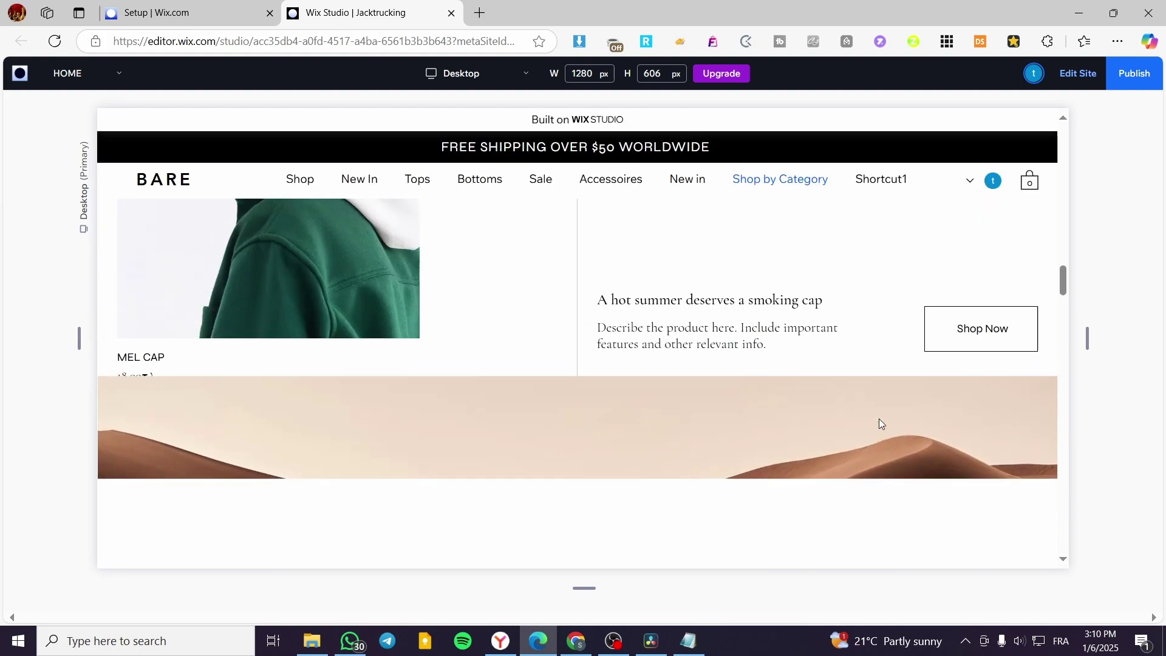
{"action": "scroll", "coordinate": [578, 421], "scroll_direction": "down", "scroll_amount": 6}
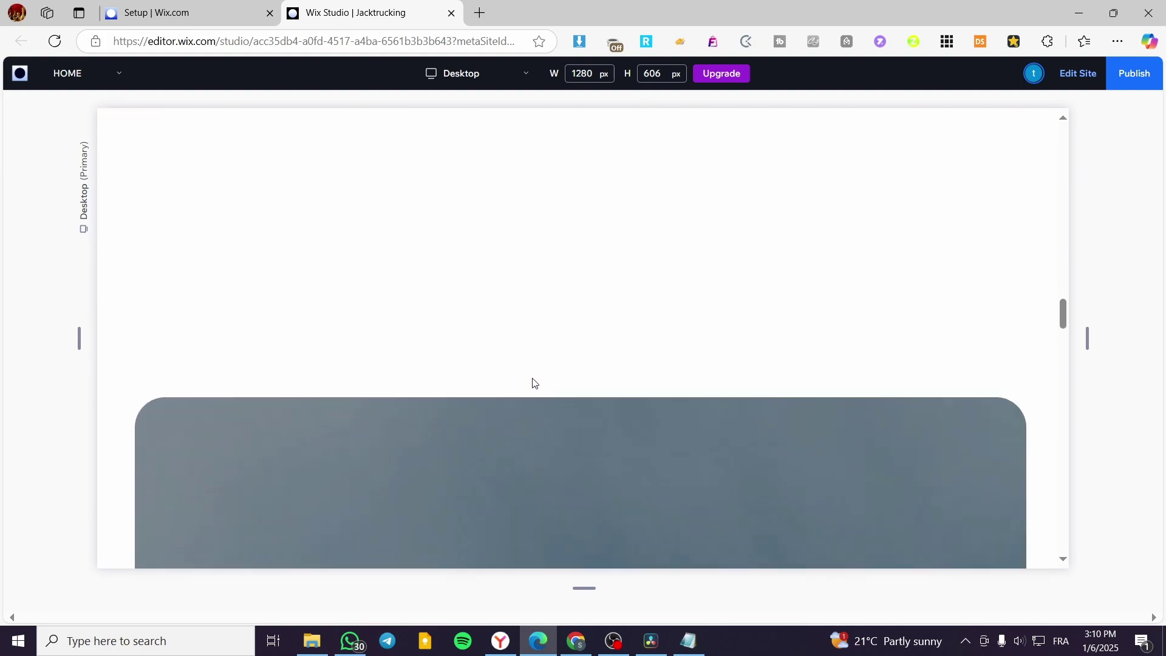
{"action": "scroll", "coordinate": [534, 383], "scroll_direction": "up", "scroll_amount": 5}
{"action": "scroll", "coordinate": [535, 387], "scroll_direction": "down", "scroll_amount": 1}
{"action": "scroll", "coordinate": [533, 384], "scroll_direction": "up", "scroll_amount": 2}
{"action": "scroll", "coordinate": [533, 384], "scroll_direction": "down", "scroll_amount": 1}
{"action": "scroll", "coordinate": [534, 386], "scroll_direction": "up", "scroll_amount": 2}
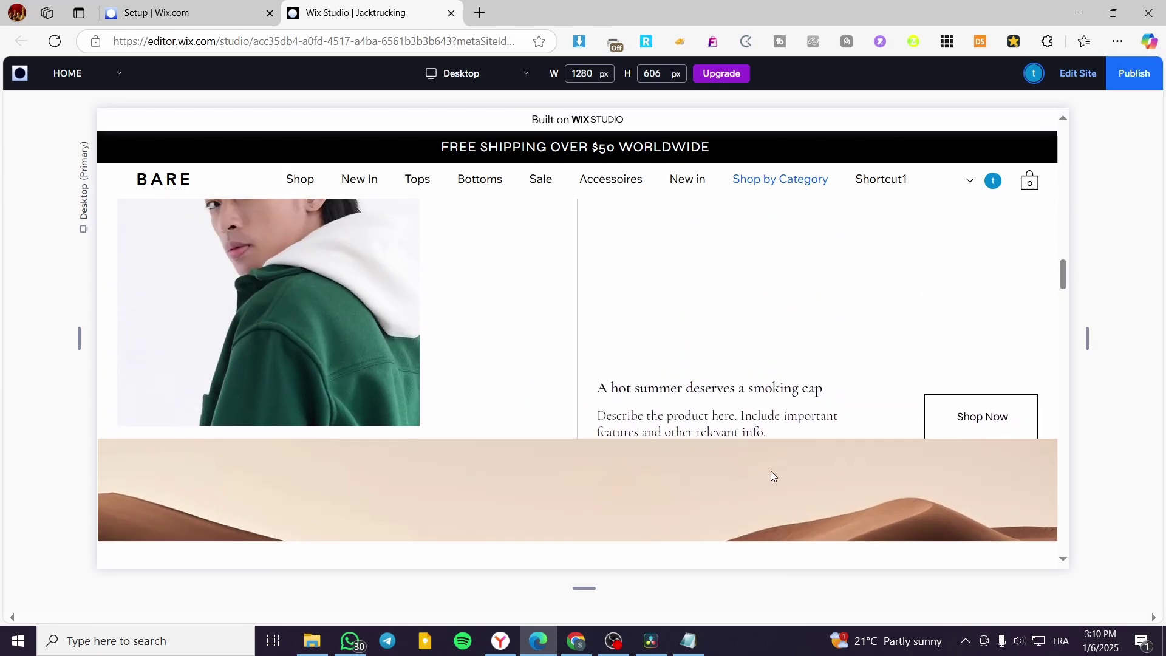
{"action": "scroll", "coordinate": [765, 461], "scroll_direction": "down", "scroll_amount": 3}
{"action": "scroll", "coordinate": [755, 442], "scroll_direction": "up", "scroll_amount": 3}
{"action": "scroll", "coordinate": [755, 438], "scroll_direction": "down", "scroll_amount": 3}
{"action": "scroll", "coordinate": [756, 439], "scroll_direction": "up", "scroll_amount": 3}
{"action": "scroll", "coordinate": [755, 425], "scroll_direction": "down", "scroll_amount": 5}
{"action": "scroll", "coordinate": [750, 401], "scroll_direction": "up", "scroll_amount": 6}
{"action": "scroll", "coordinate": [749, 401], "scroll_direction": "down", "scroll_amount": 3}
{"action": "scroll", "coordinate": [704, 468], "scroll_direction": "up", "scroll_amount": 1}
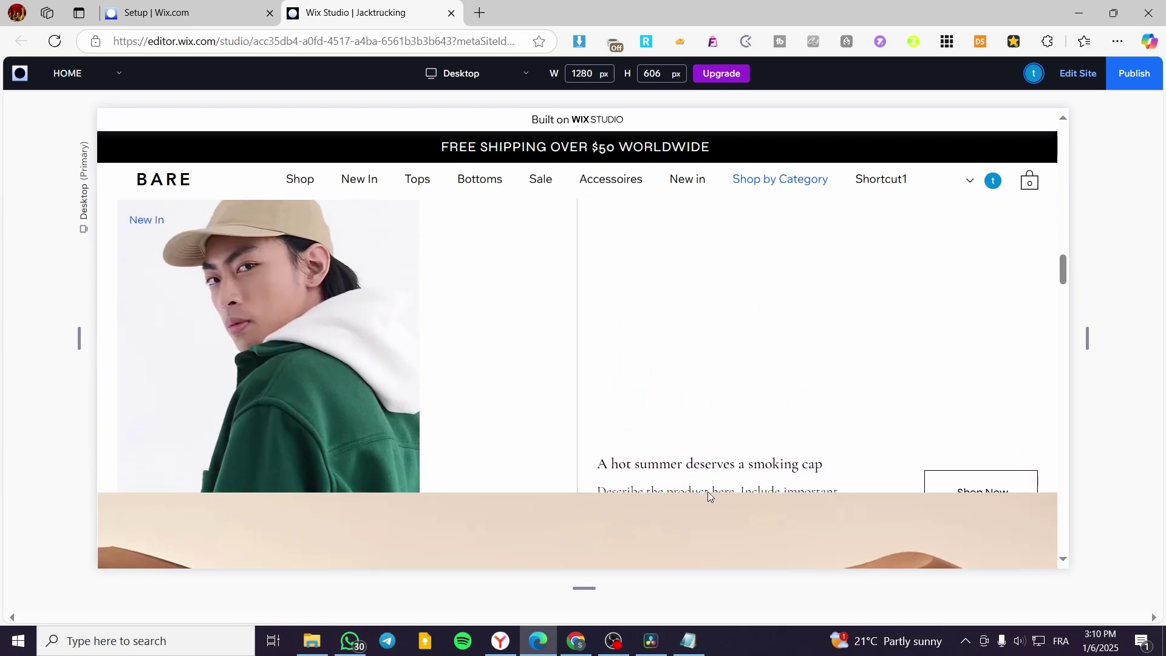
{"action": "scroll", "coordinate": [706, 482], "scroll_direction": "down", "scroll_amount": 4}
{"action": "scroll", "coordinate": [1033, 209], "scroll_direction": "up", "scroll_amount": 1}
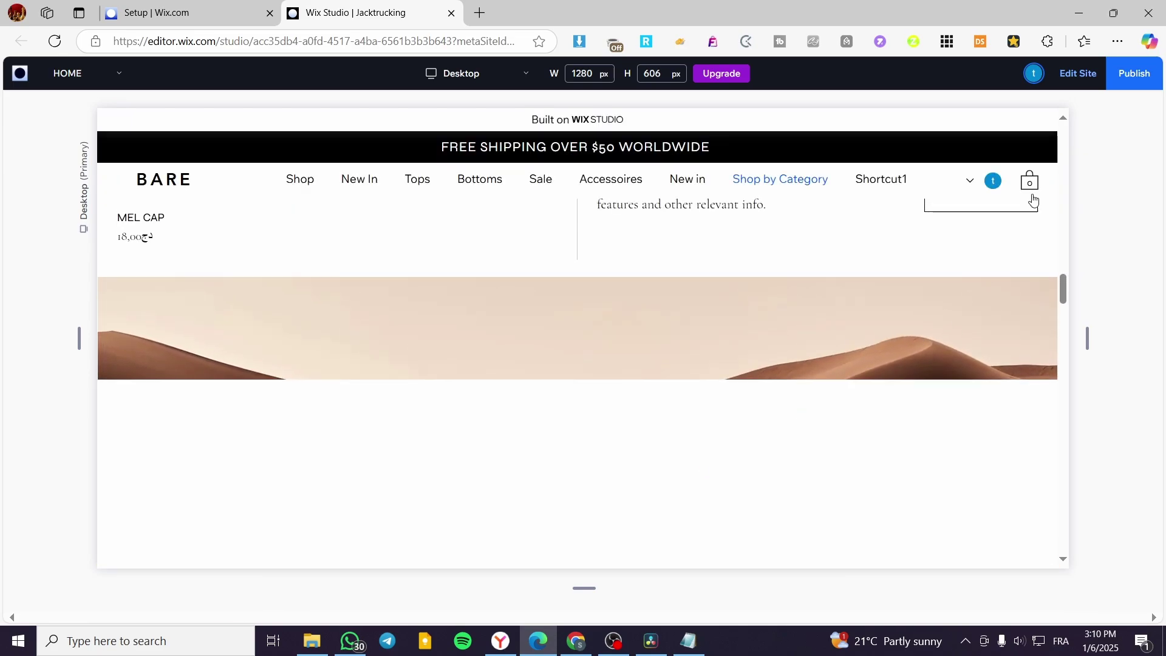
{"action": "key", "text": "ctrl+shift+p"}
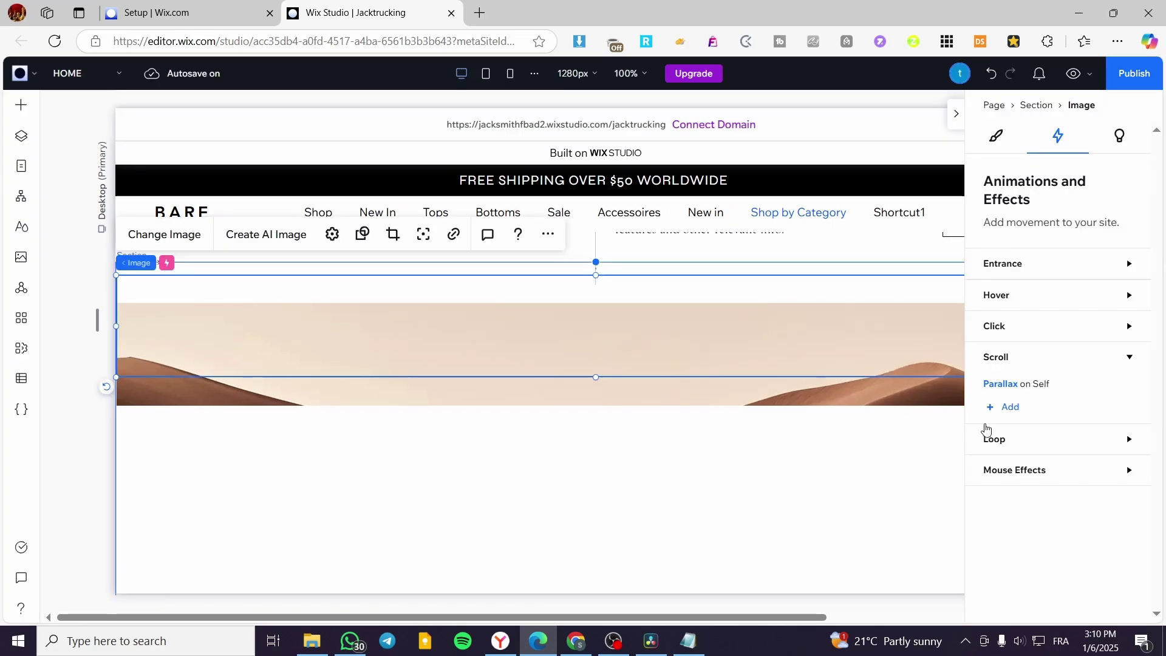
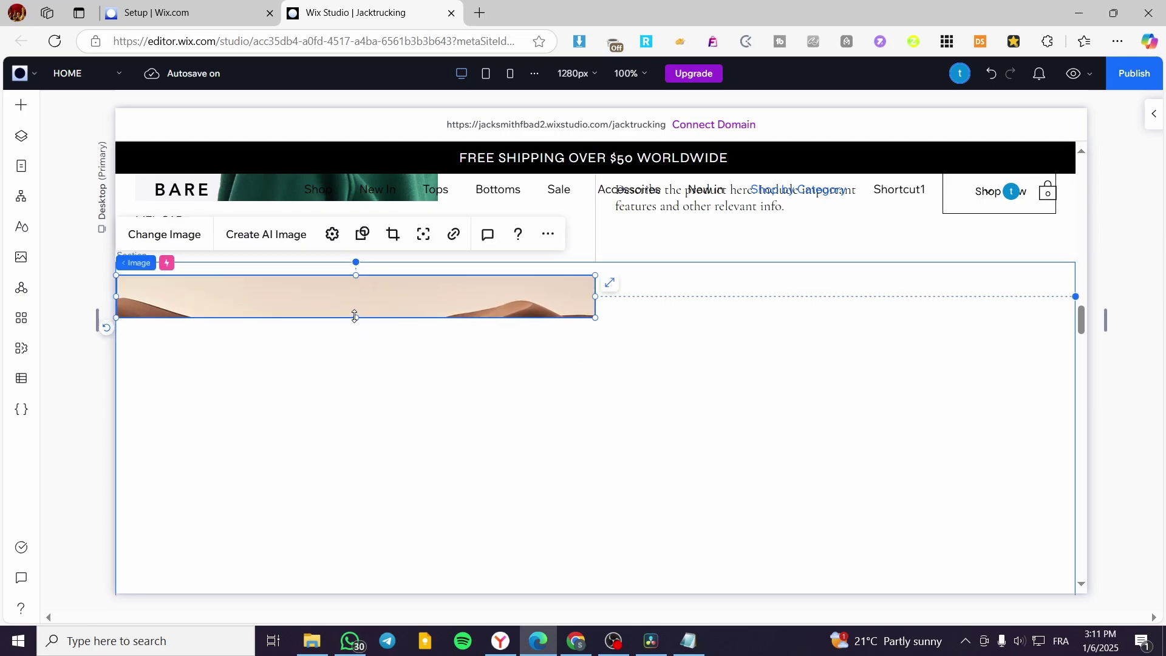
Step: Enlarge the banner image to nearly the section's full width with more height, and try zooming its crop out to the minimum
{"action": "left_click_drag", "start_coordinate": [356, 317], "coordinate": [358, 539]}
{"action": "left_click_drag", "start_coordinate": [596, 407], "coordinate": [1034, 407]}
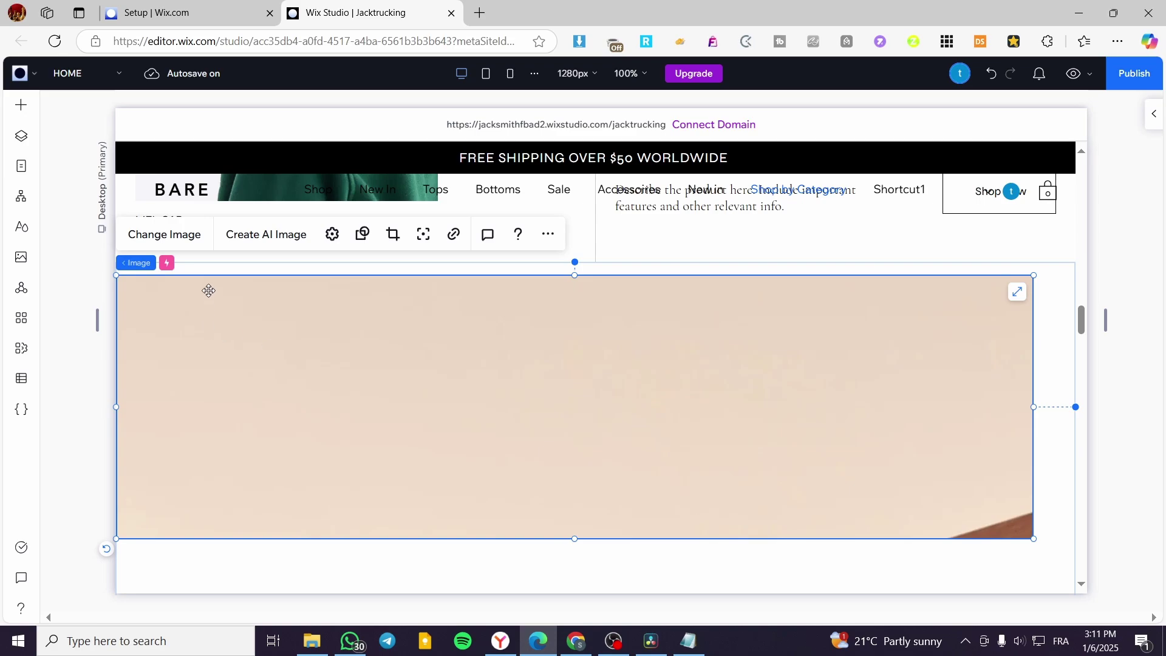
{"action": "double_click", "coordinate": [194, 328]}
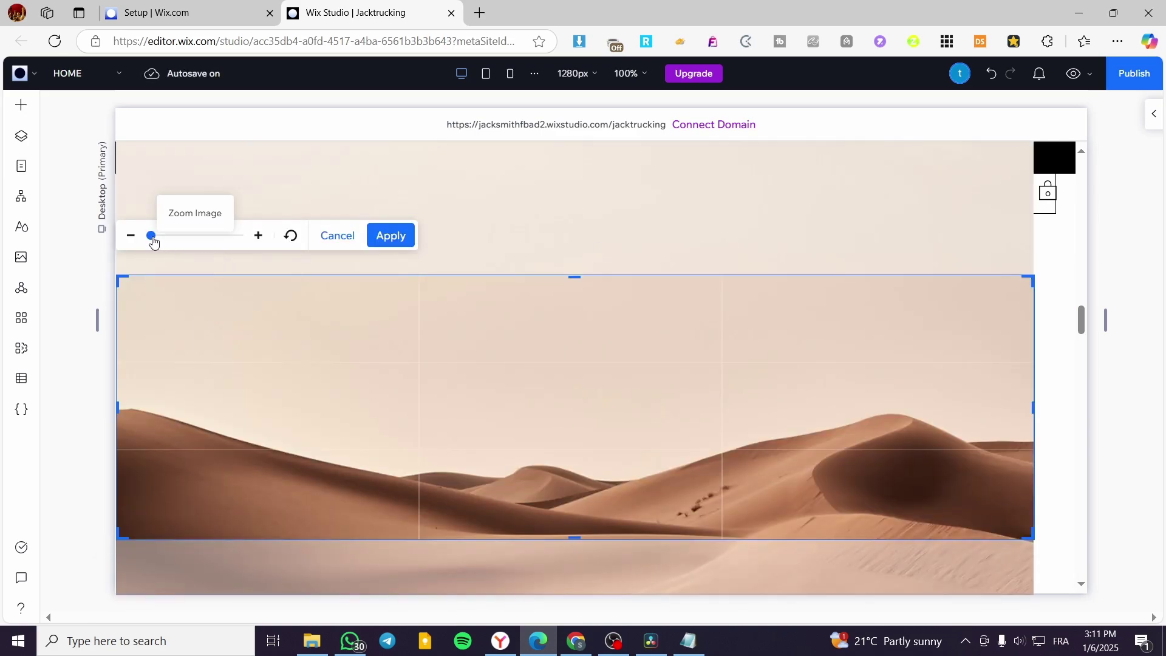
{"action": "left_click_drag", "start_coordinate": [151, 235], "coordinate": [99, 250]}
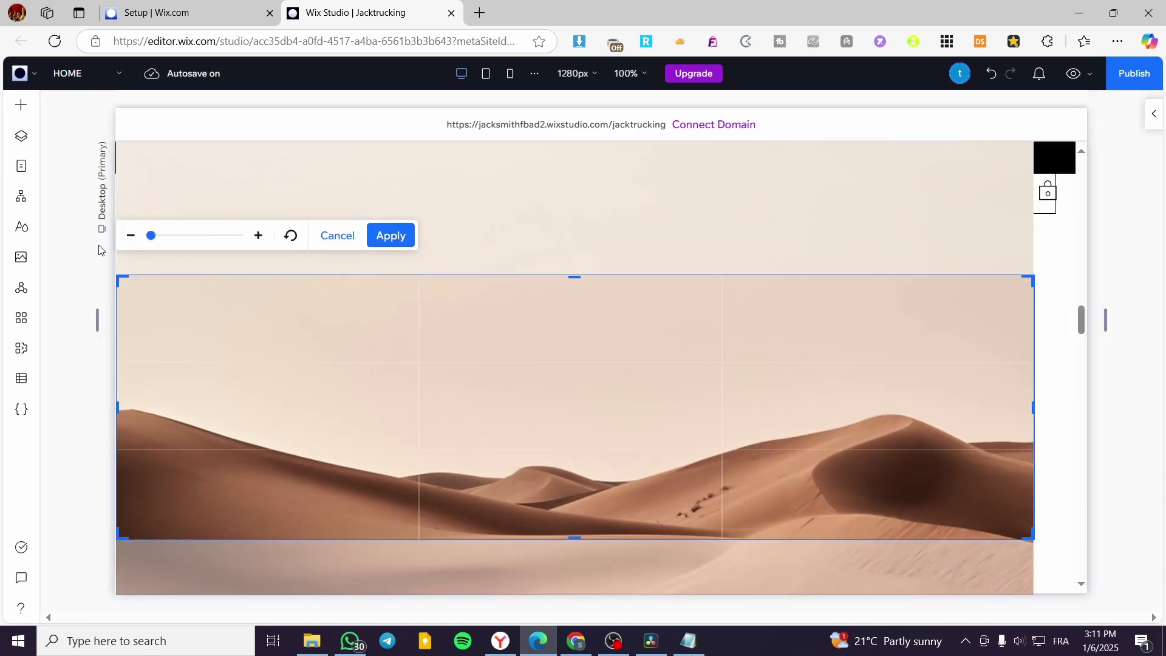
{"action": "left_click", "coordinate": [383, 235]}
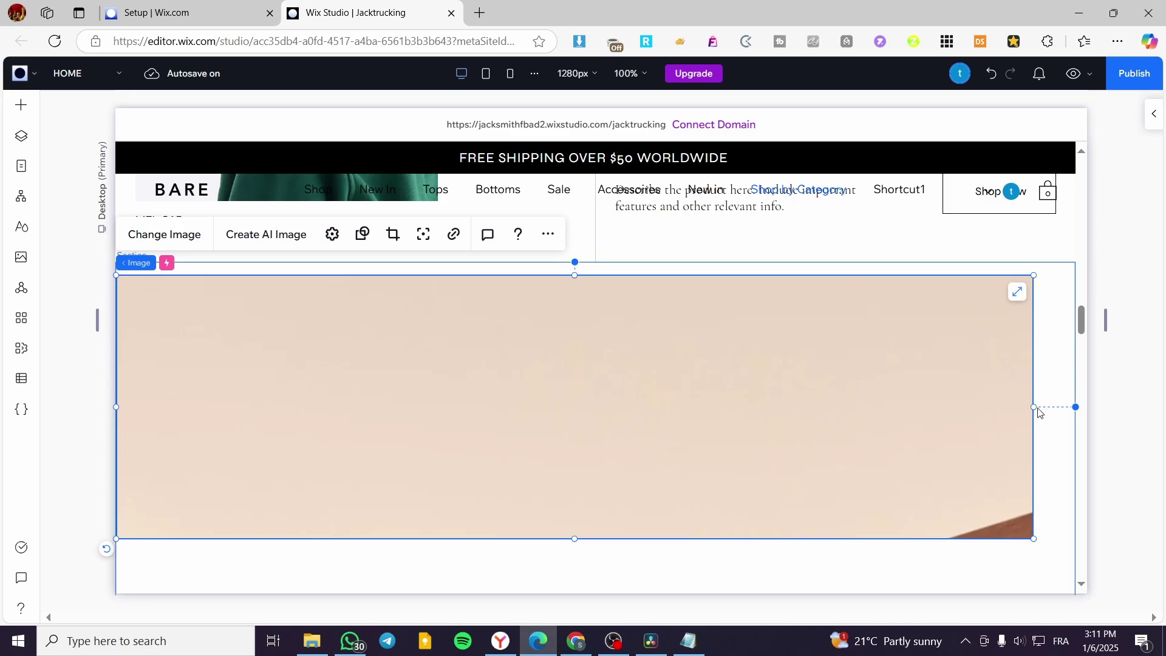
Step: Replace the banner with a new Image element of about 802 x 535 in the blank section, about 74 px from its side edge
{"action": "key", "text": "Delete"}
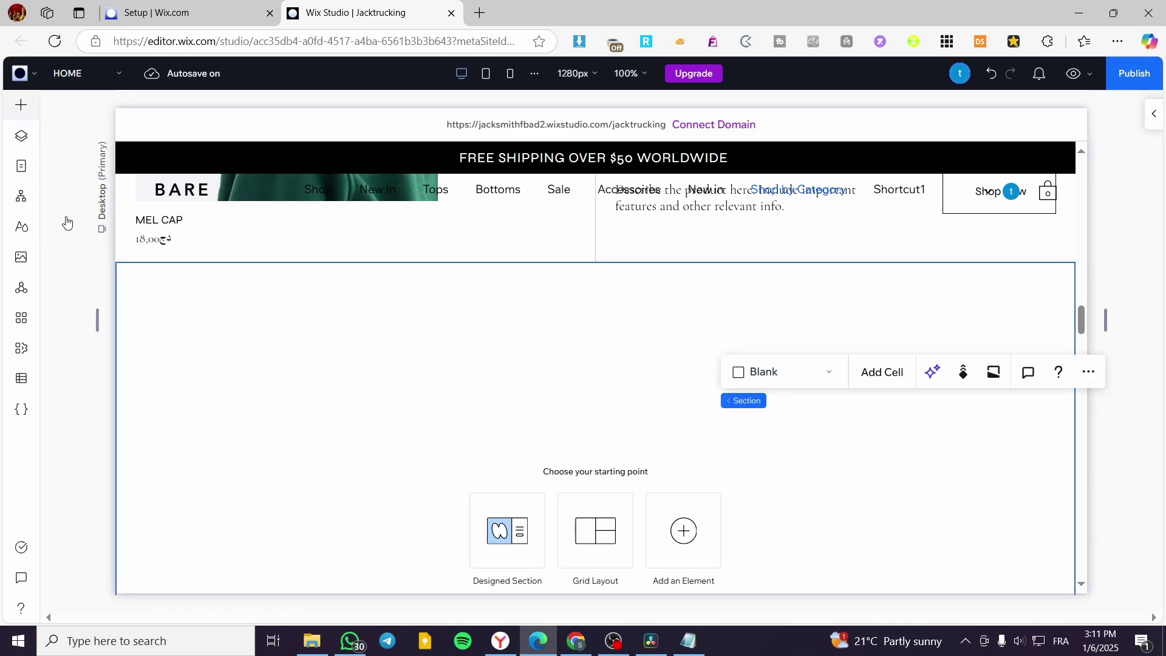
{"action": "key", "text": "a"}
{"action": "left_click", "coordinate": [203, 196]}
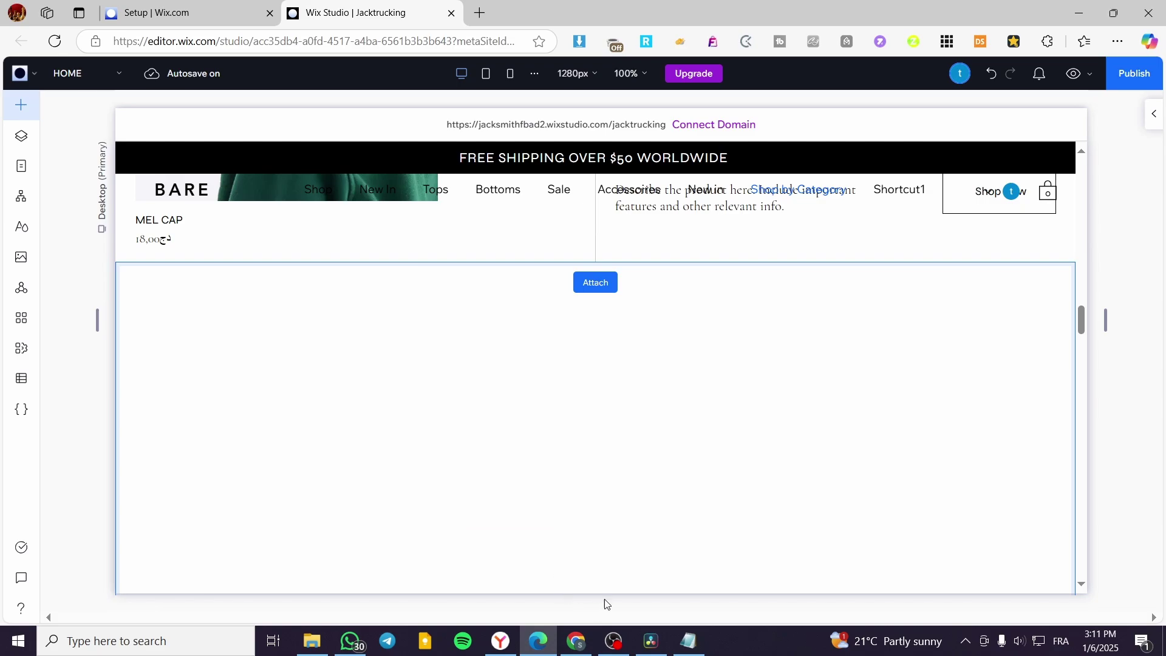
{"action": "left_click_drag", "start_coordinate": [538, 454], "coordinate": [190, 345]}
{"action": "left_click_drag", "start_coordinate": [331, 415], "coordinate": [828, 486]}
{"action": "left_click_drag", "start_coordinate": [566, 449], "coordinate": [859, 372]}
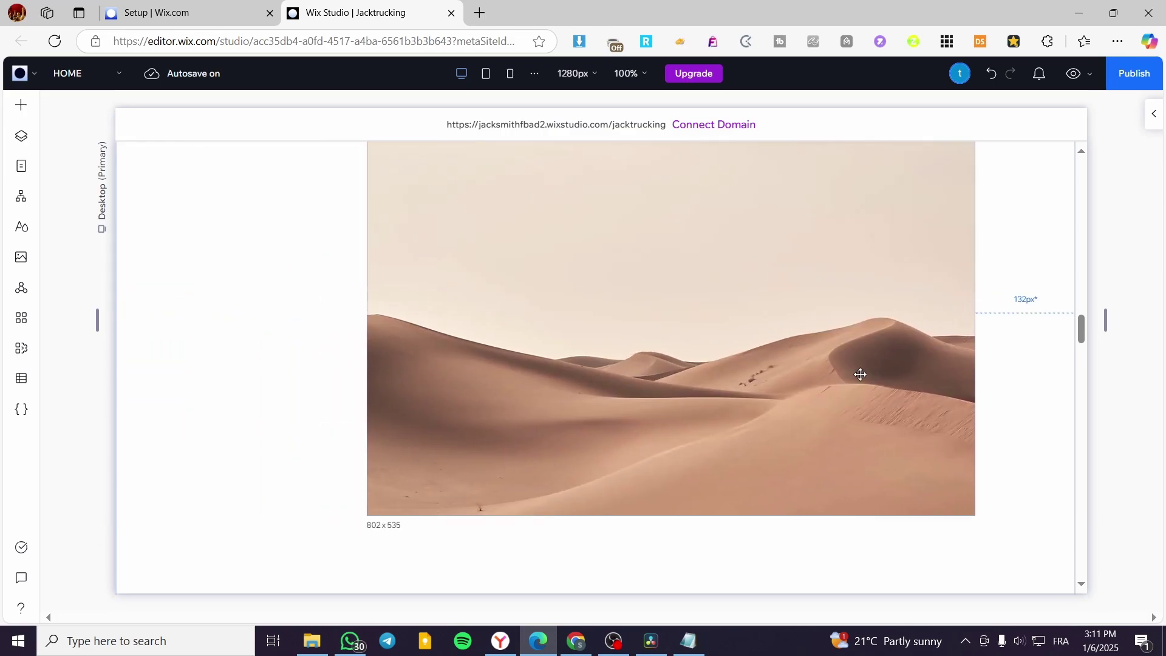
{"action": "left_click_drag", "start_coordinate": [610, 380], "coordinate": [606, 387]}
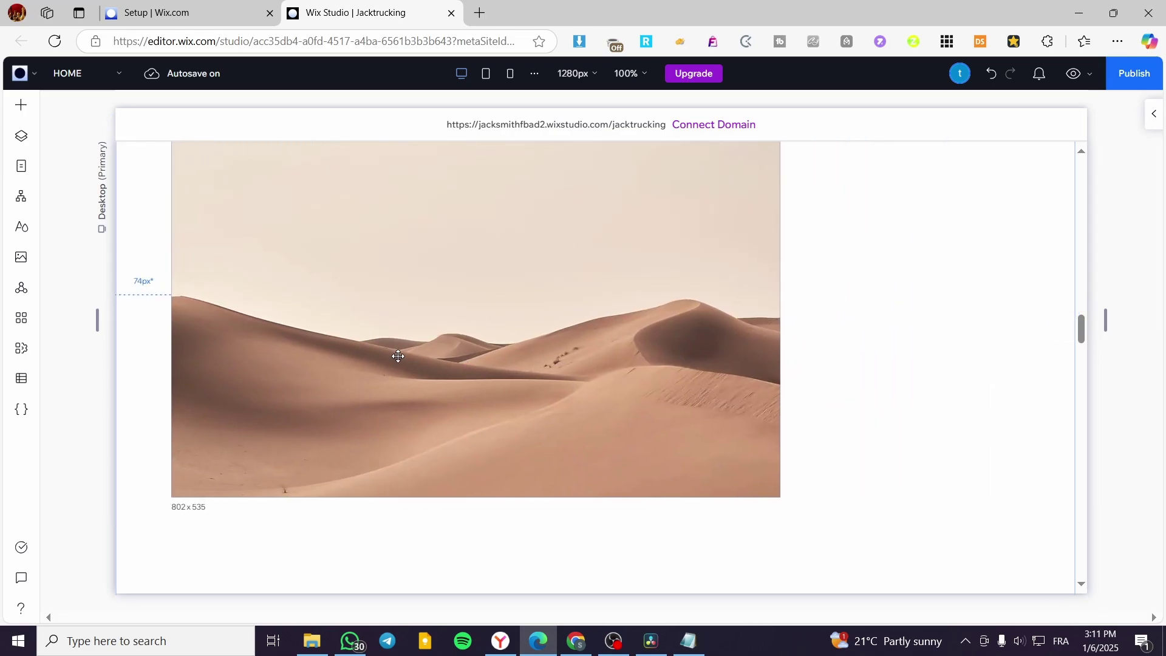
Step: Add a Heading 1 text element from the Text Styles to the section with the desert image
{"action": "left_click", "coordinate": [21, 105]}
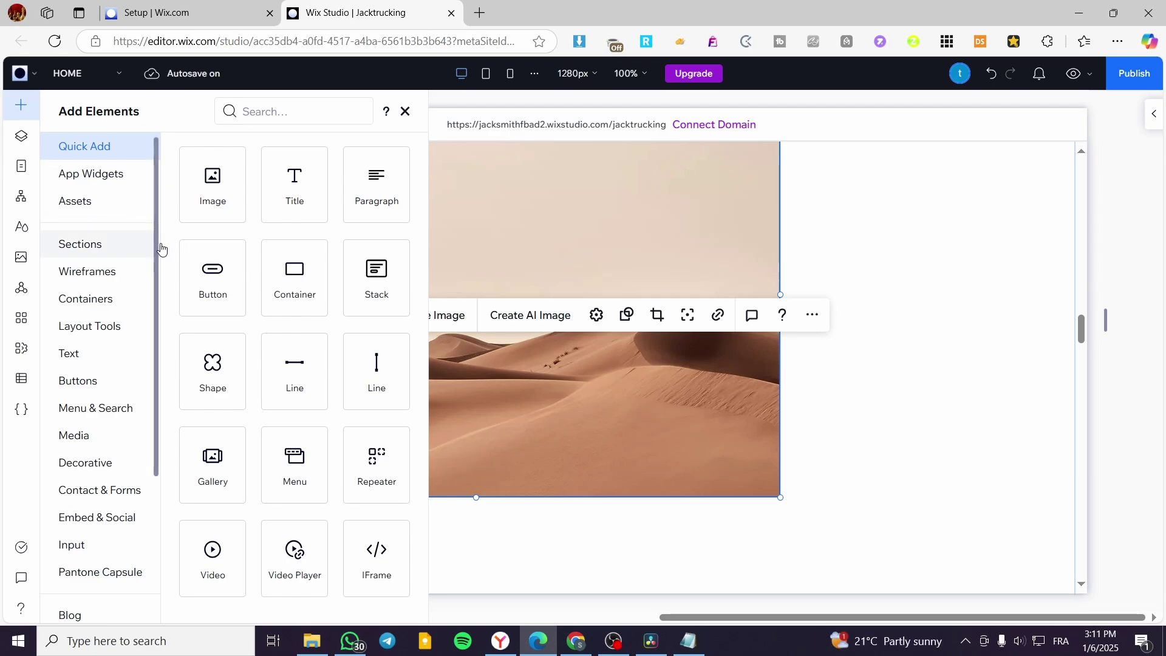
{"action": "left_click", "coordinate": [108, 272]}
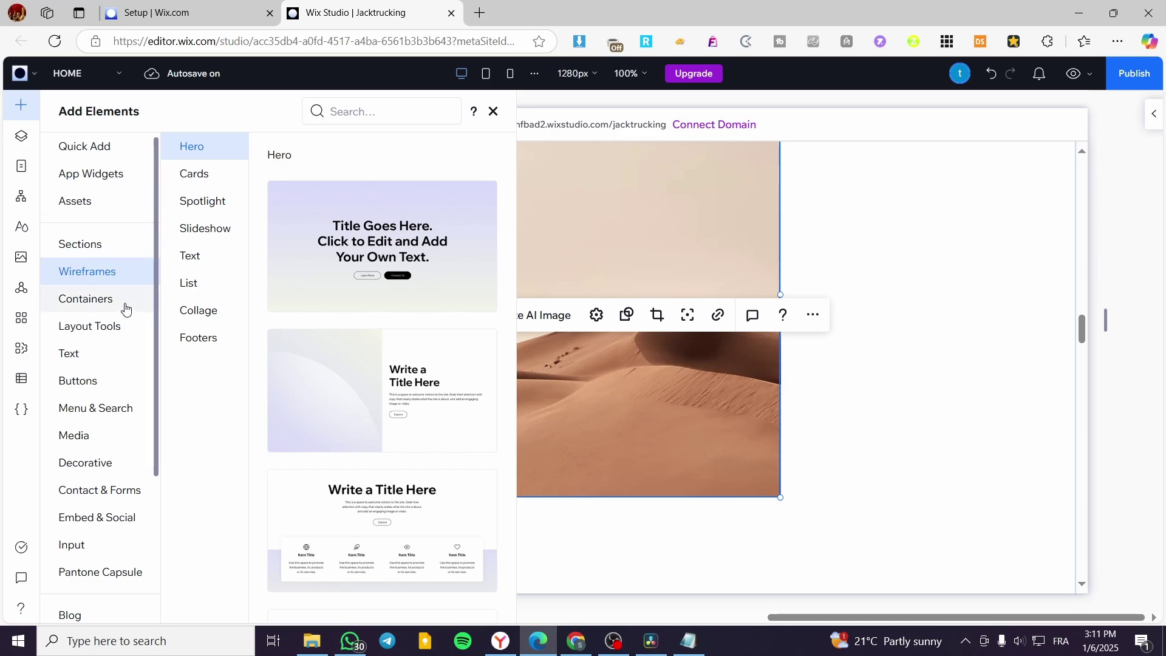
{"action": "left_click", "coordinate": [88, 331]}
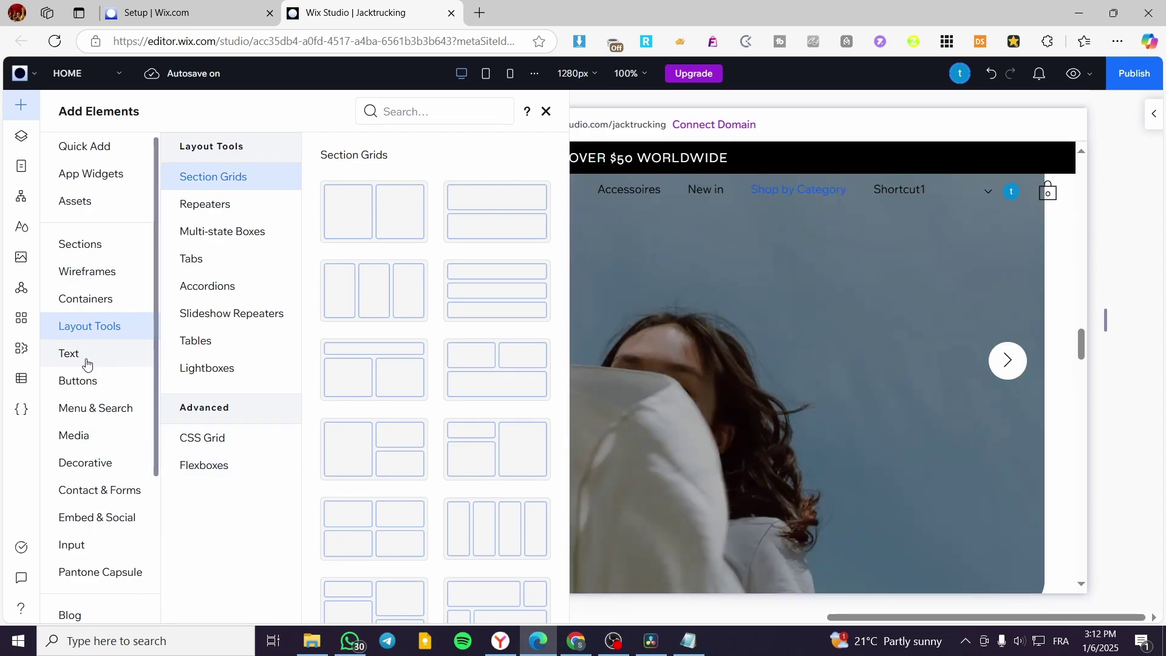
{"action": "left_click", "coordinate": [86, 363]}
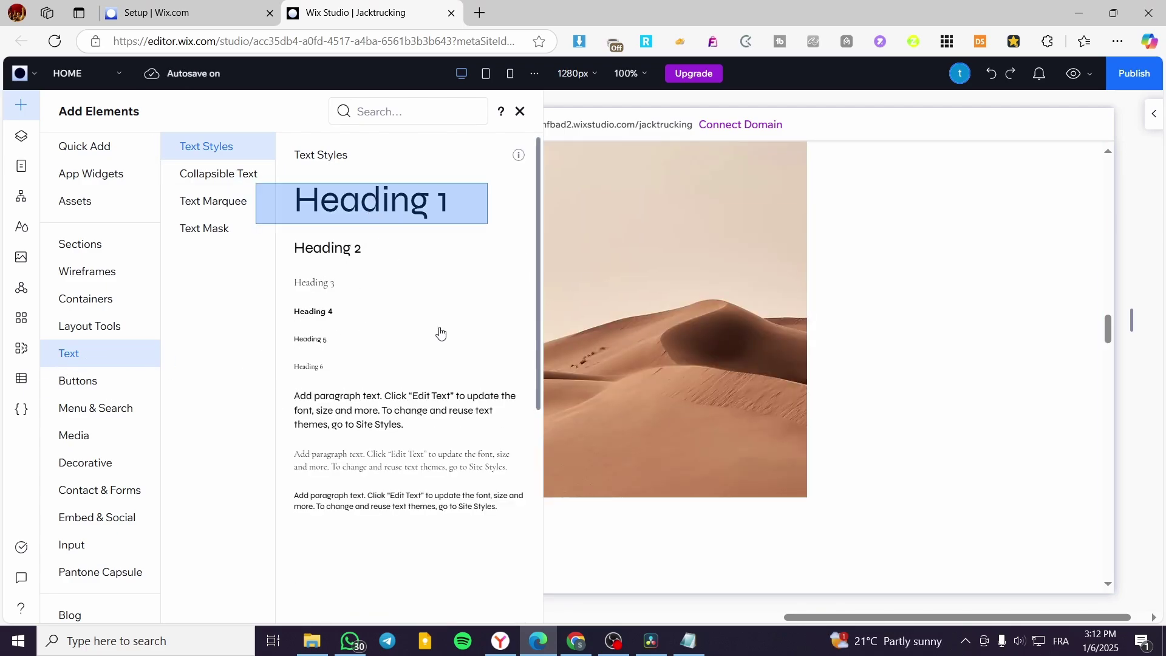
{"action": "left_click", "coordinate": [417, 212]}
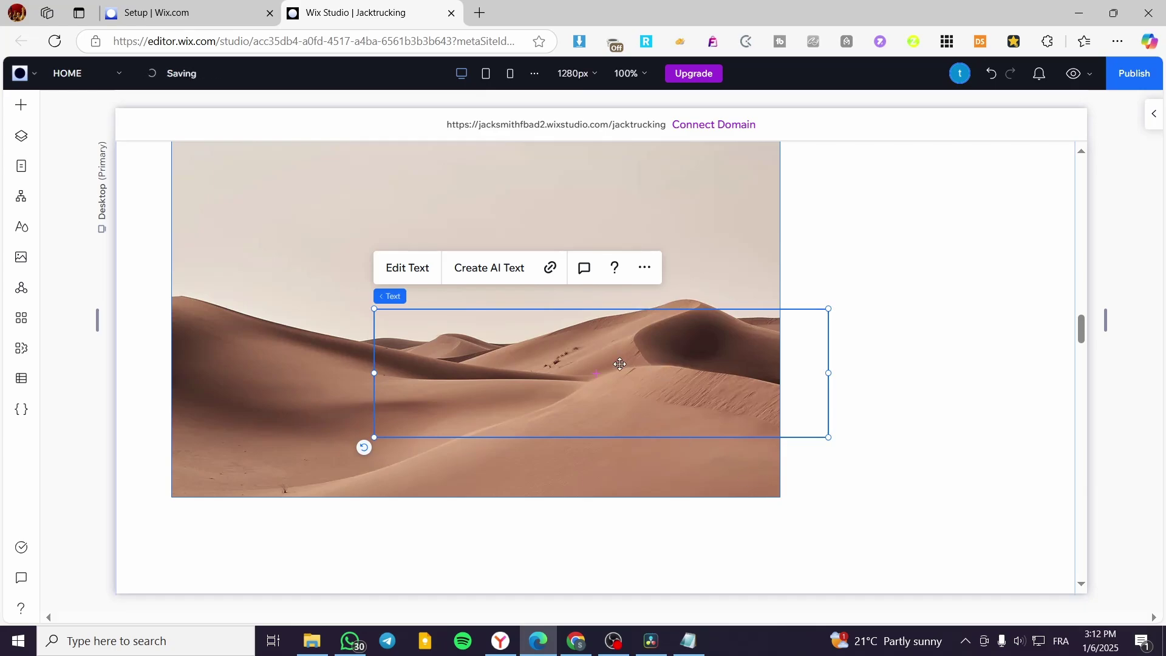
Step: Arrange the desert image near the middle of the section and place the Heading 1 text just below it
{"action": "left_click", "coordinate": [524, 379]}
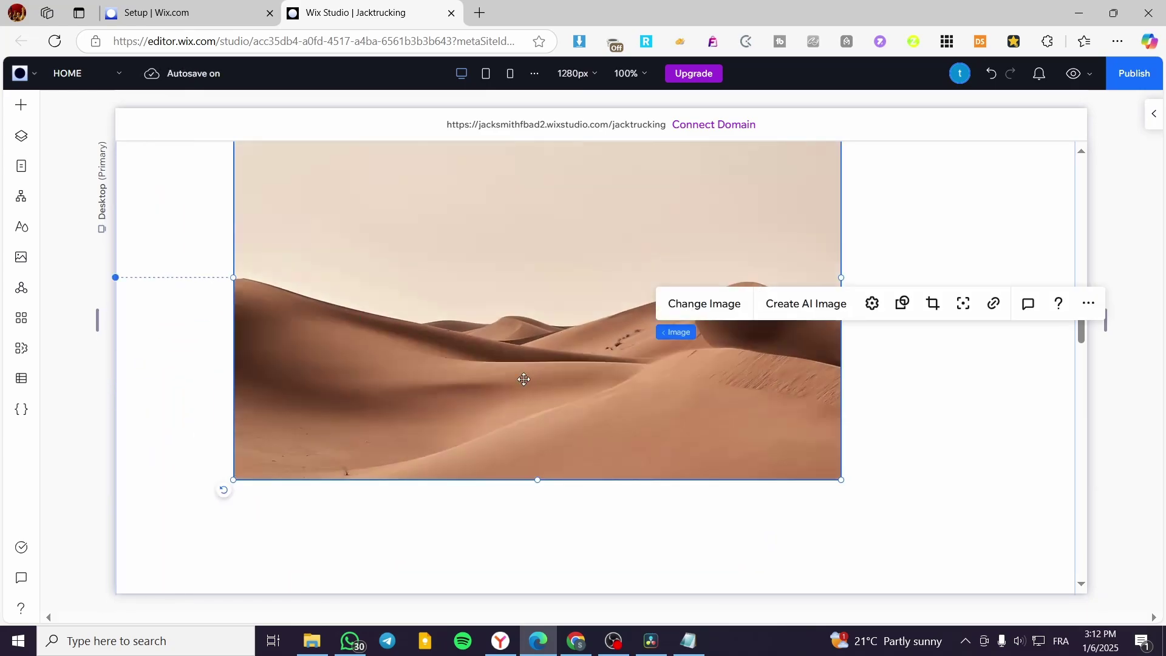
{"action": "left_click_drag", "start_coordinate": [618, 379], "coordinate": [606, 491]}
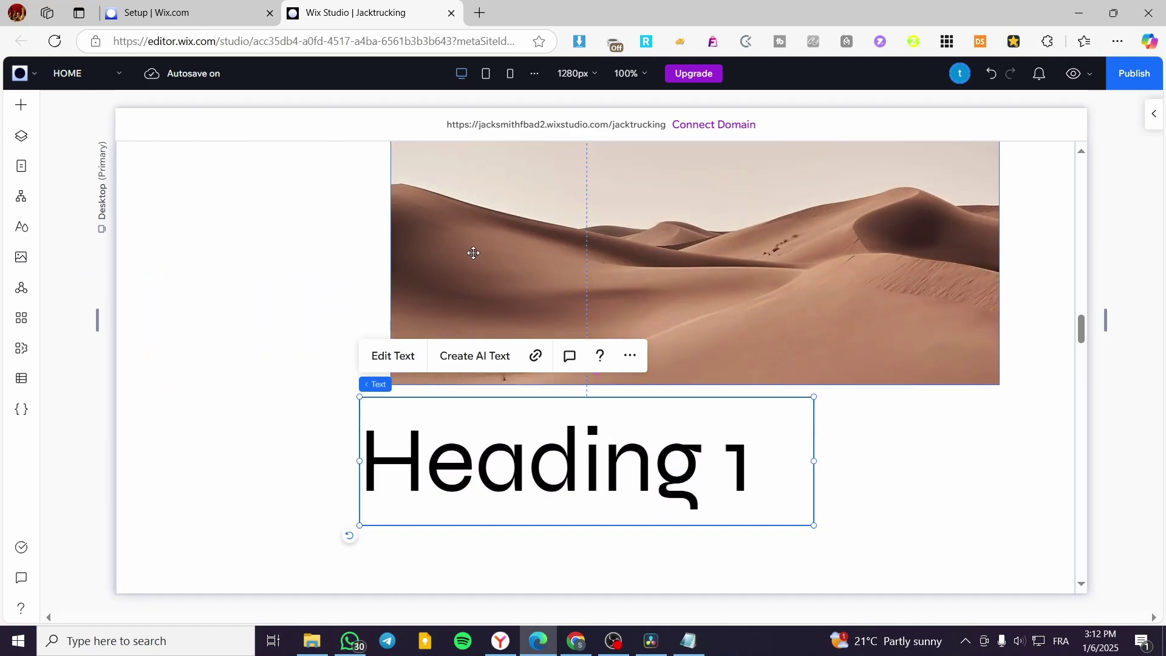
{"action": "left_click_drag", "start_coordinate": [473, 253], "coordinate": [358, 298]}
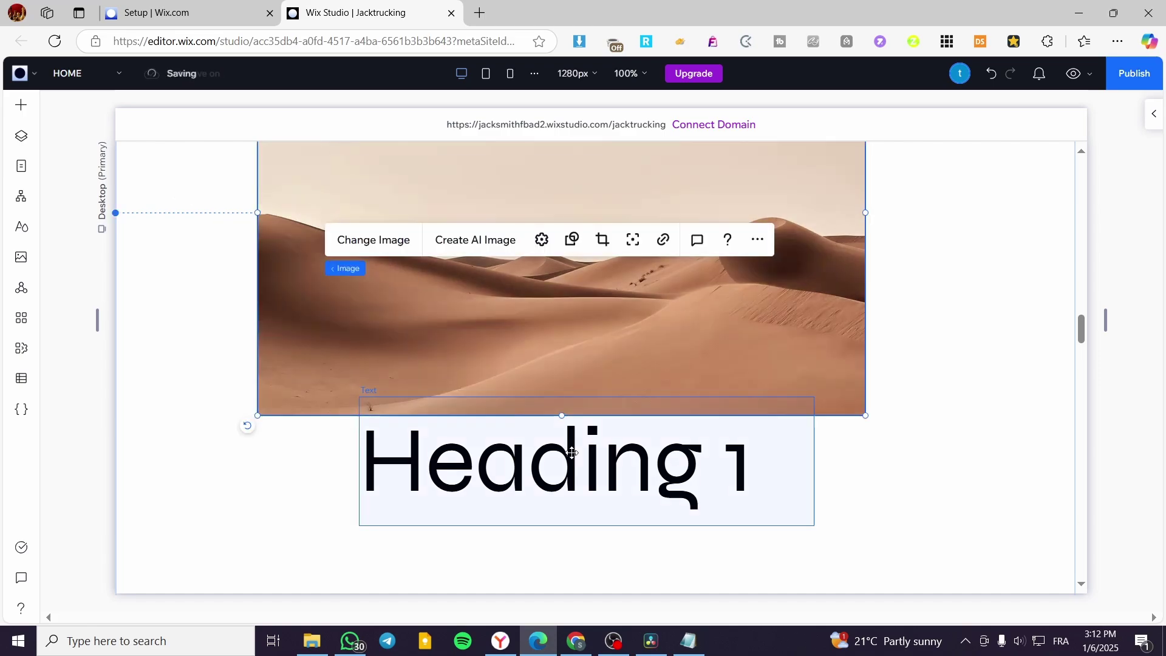
{"action": "left_click", "coordinate": [571, 453]}
{"action": "left_click_drag", "start_coordinate": [571, 452], "coordinate": [558, 483]}
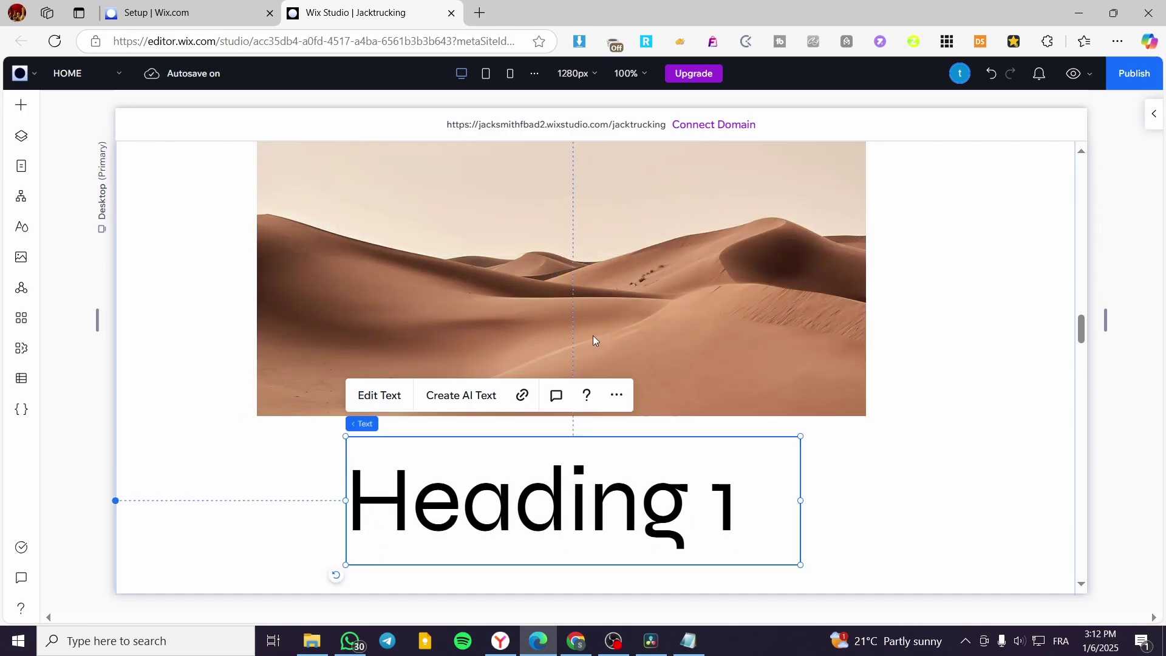
Step: Apply the Parallax scroll animation to the desert image
{"action": "left_click", "coordinate": [612, 321]}
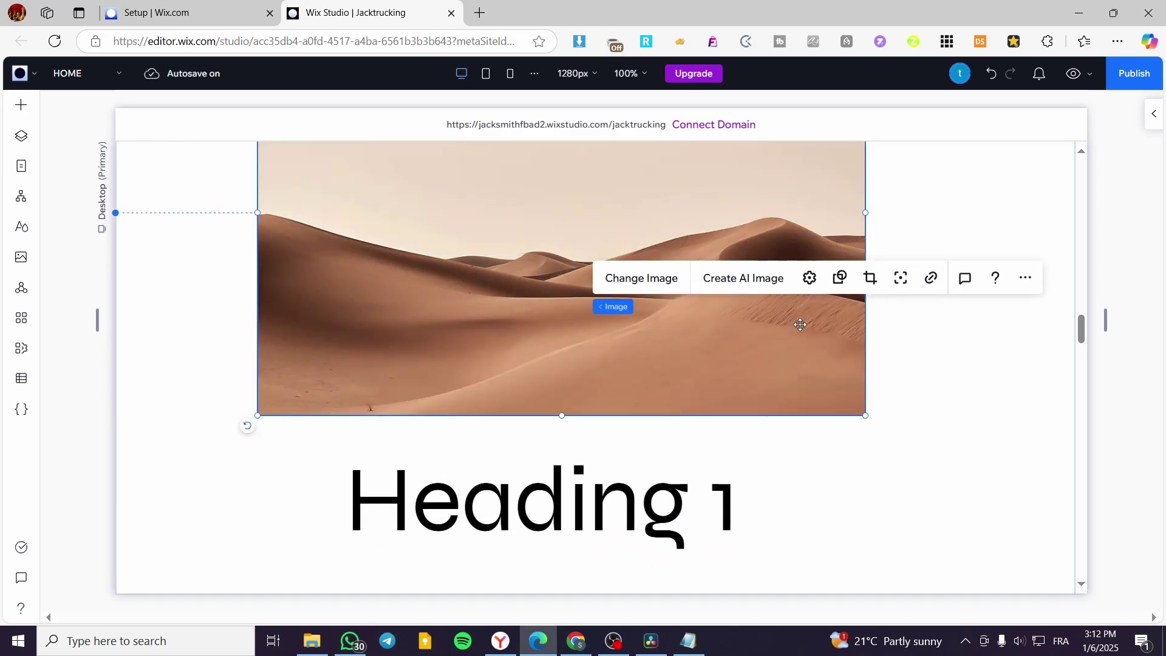
{"action": "left_click", "coordinate": [840, 277]}
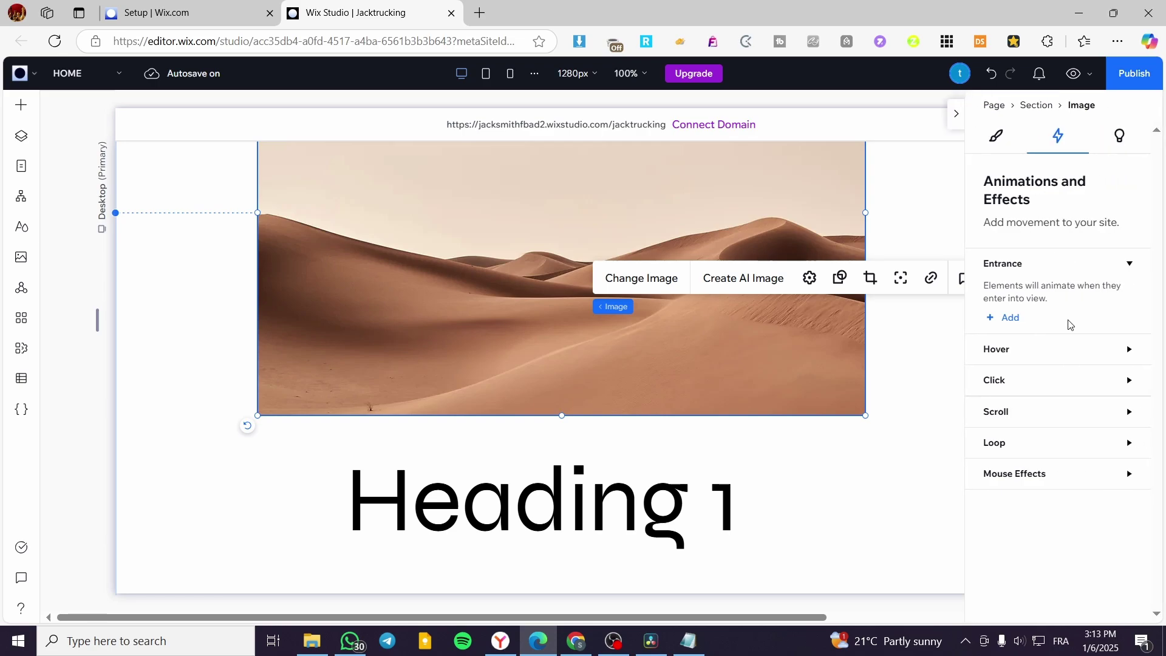
{"action": "left_click", "coordinate": [1027, 418]}
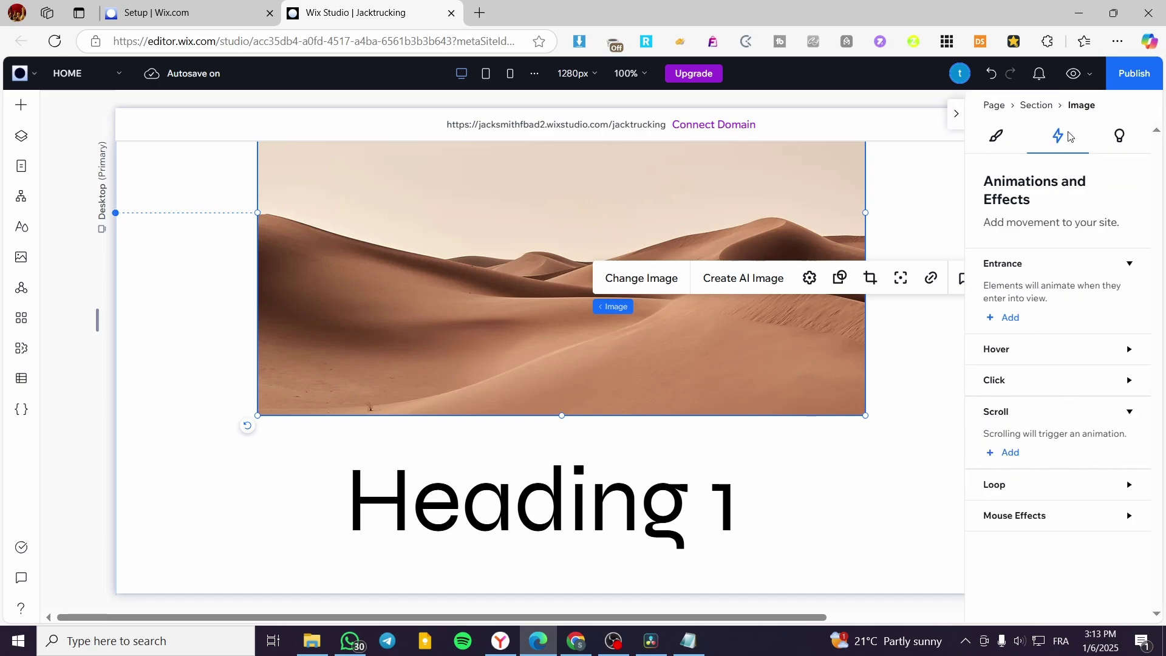
{"action": "left_click", "coordinate": [1012, 454]}
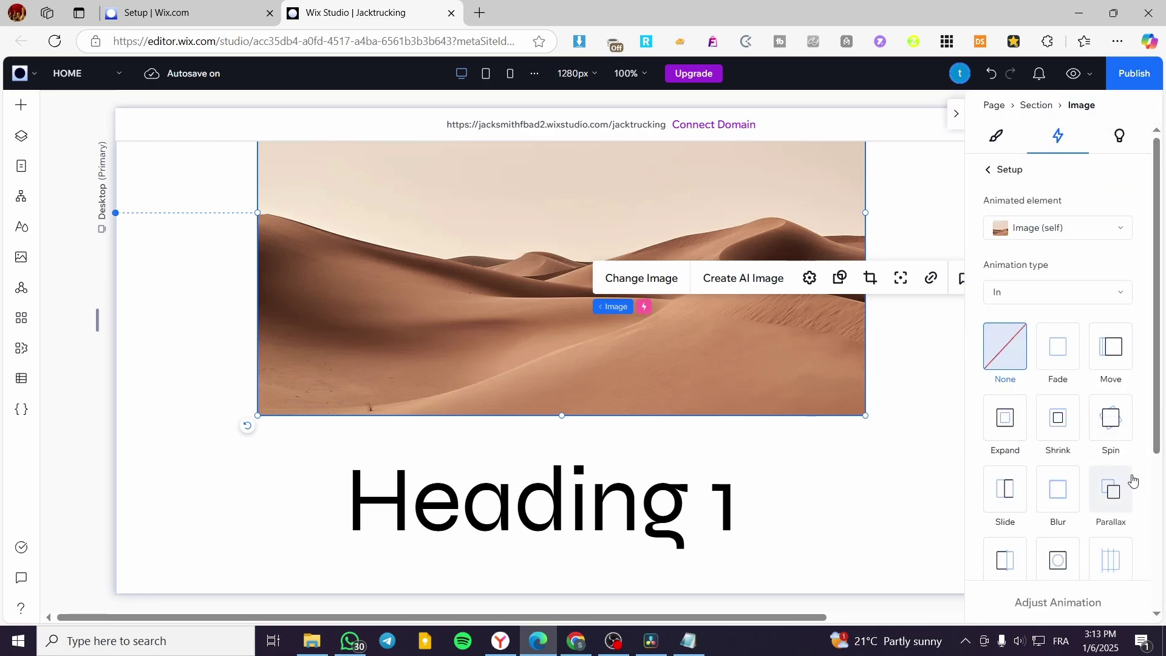
{"action": "left_click", "coordinate": [1111, 489]}
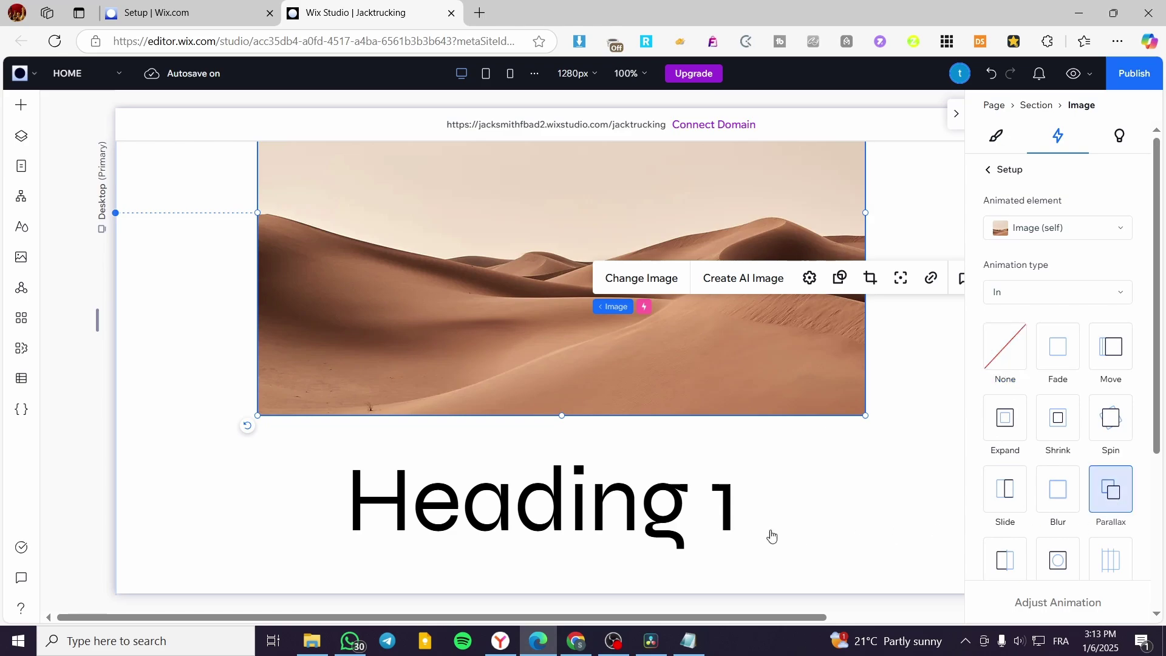
{"action": "left_click", "coordinate": [941, 492]}
Step: Apply the Parallax scroll animation to the Heading 1 text below the image
{"action": "scroll", "coordinate": [554, 435], "scroll_direction": "down", "scroll_amount": 3}
{"action": "left_click", "coordinate": [614, 395]}
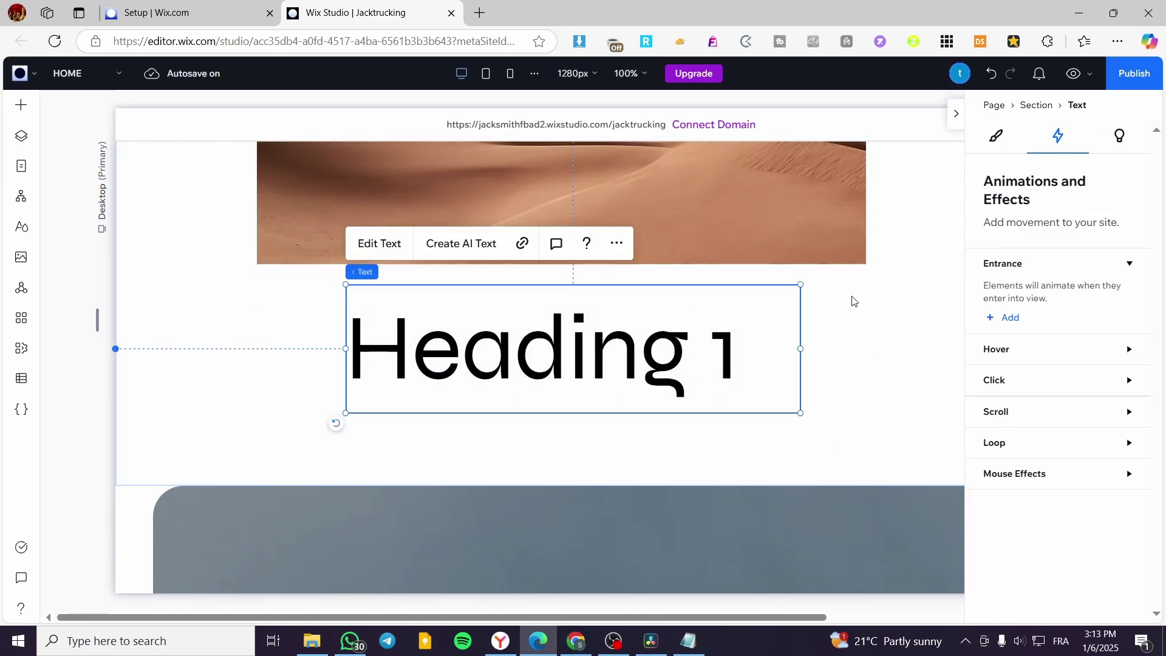
{"action": "left_click", "coordinate": [1011, 142]}
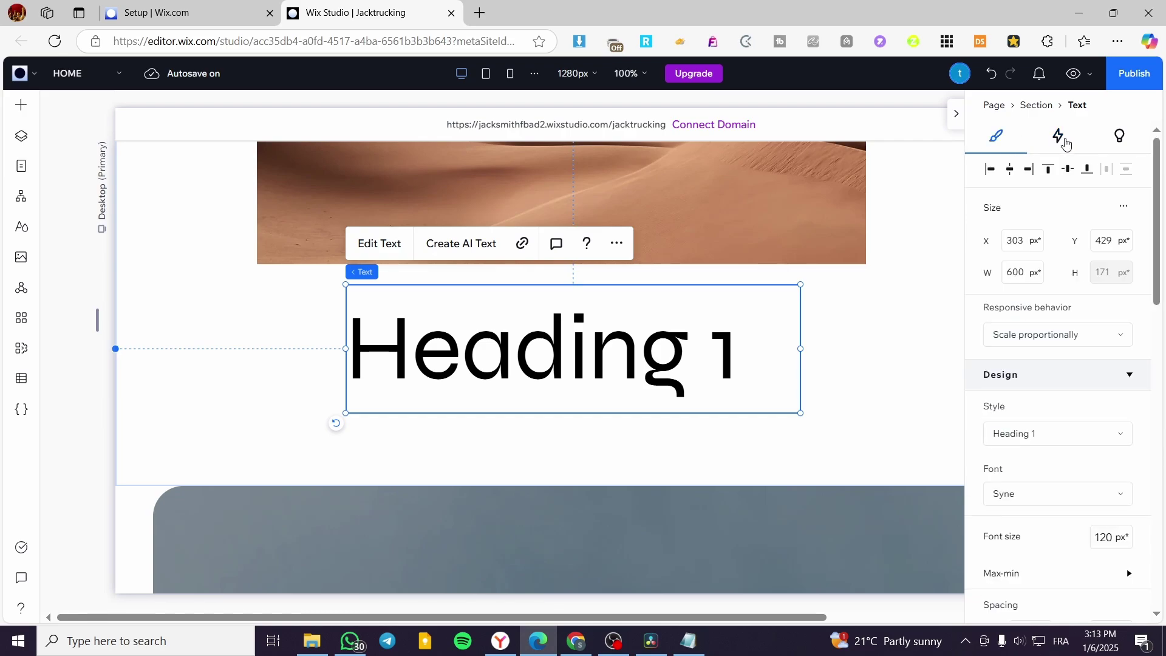
{"action": "left_click", "coordinate": [1059, 137]}
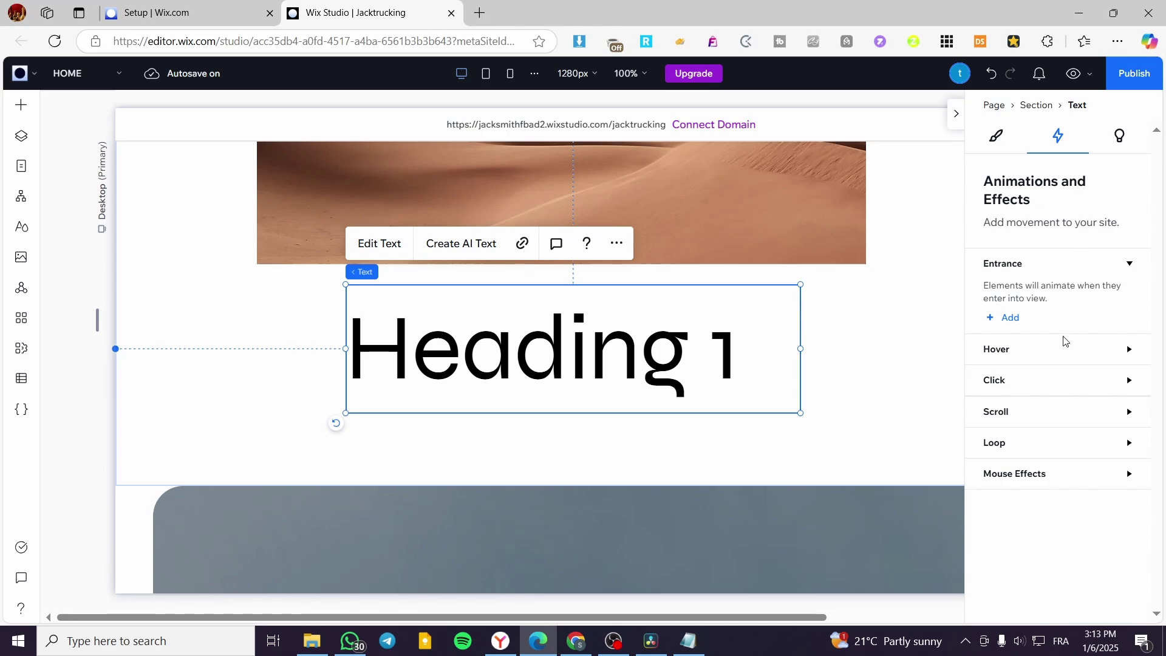
{"action": "left_click", "coordinate": [1054, 416]}
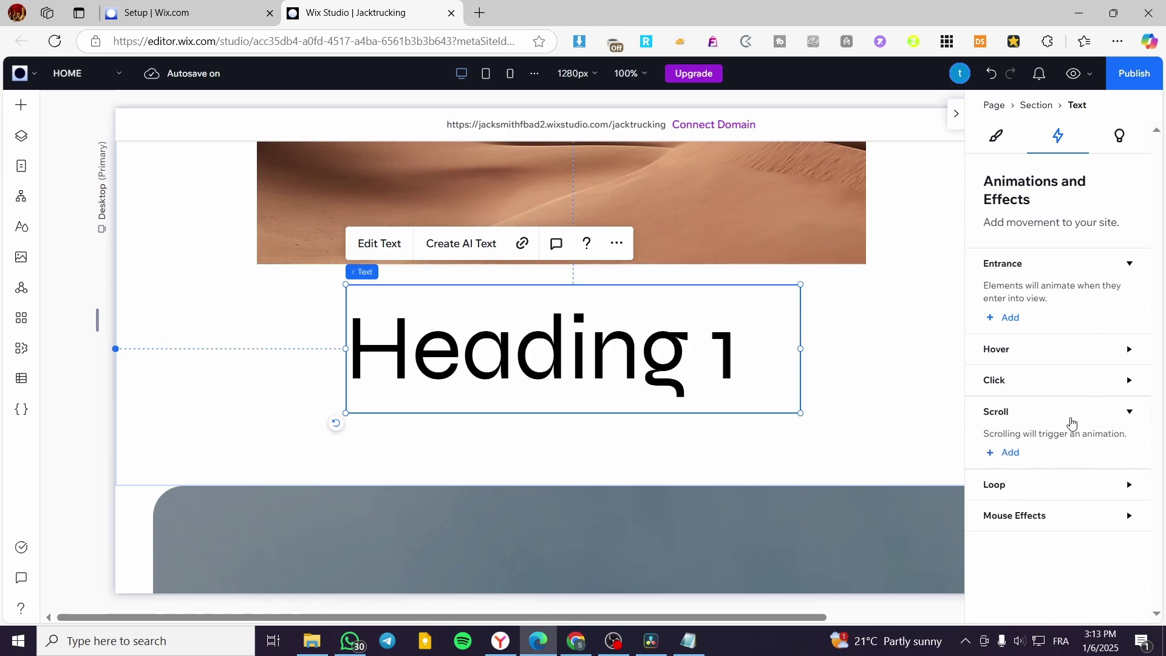
{"action": "left_click", "coordinate": [1008, 453]}
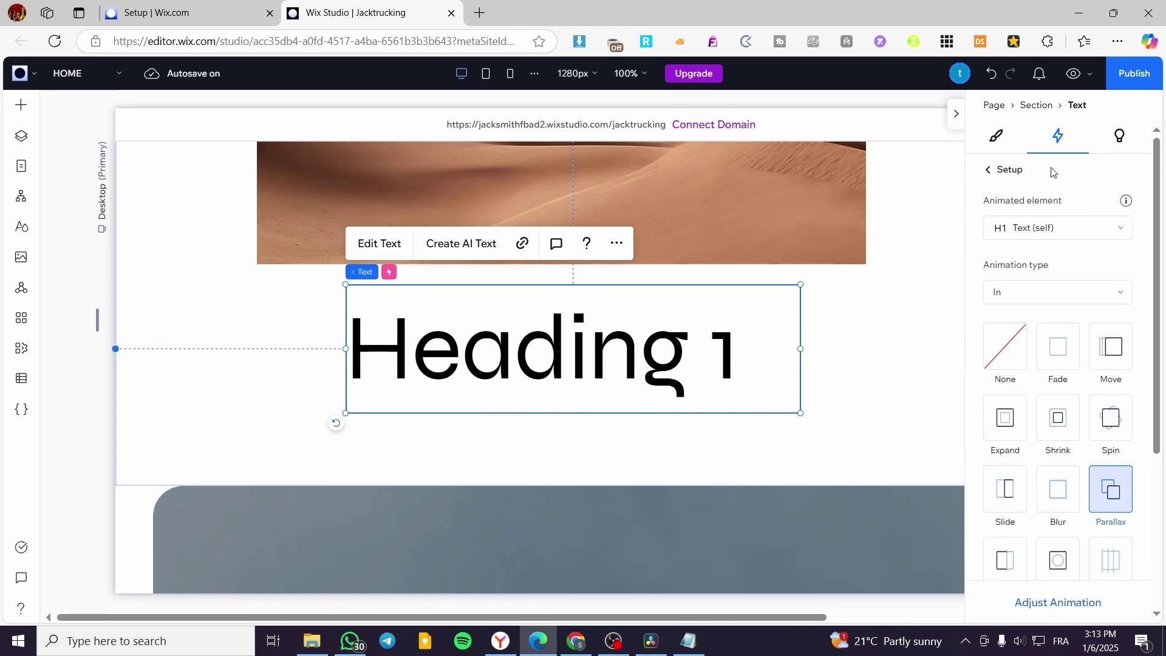
Step: Preview the home page and examine how the desert image and heading move relative to each other while scrolling, and return to the editor
{"action": "left_click", "coordinate": [1074, 73]}
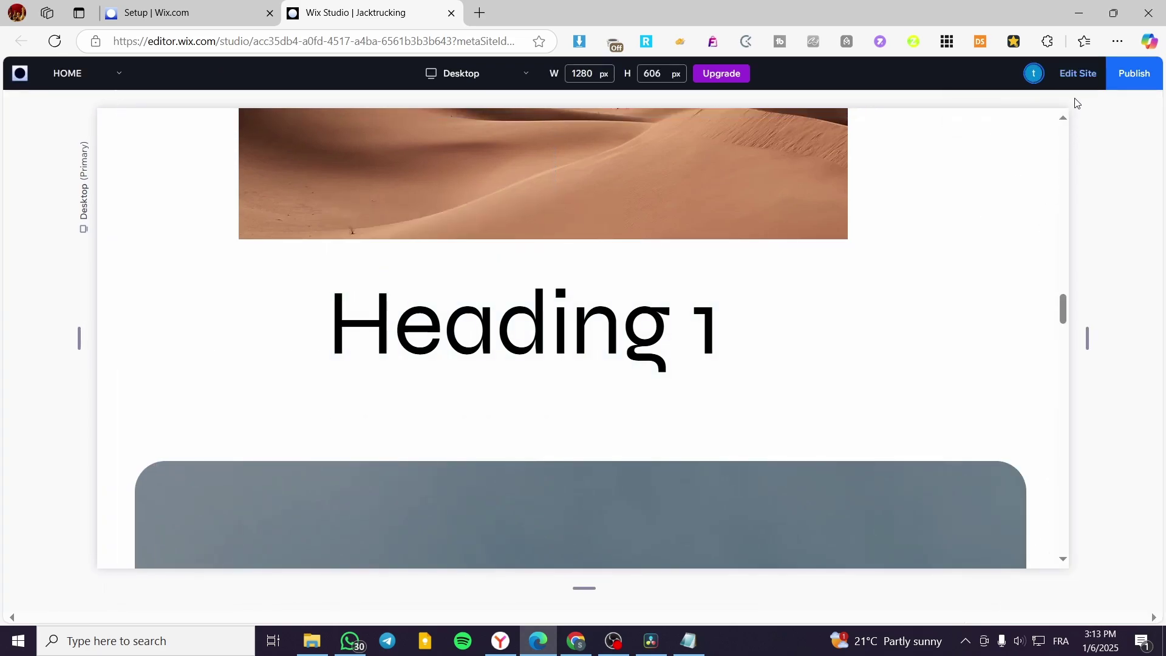
{"action": "scroll", "coordinate": [687, 334], "scroll_direction": "up", "scroll_amount": 5}
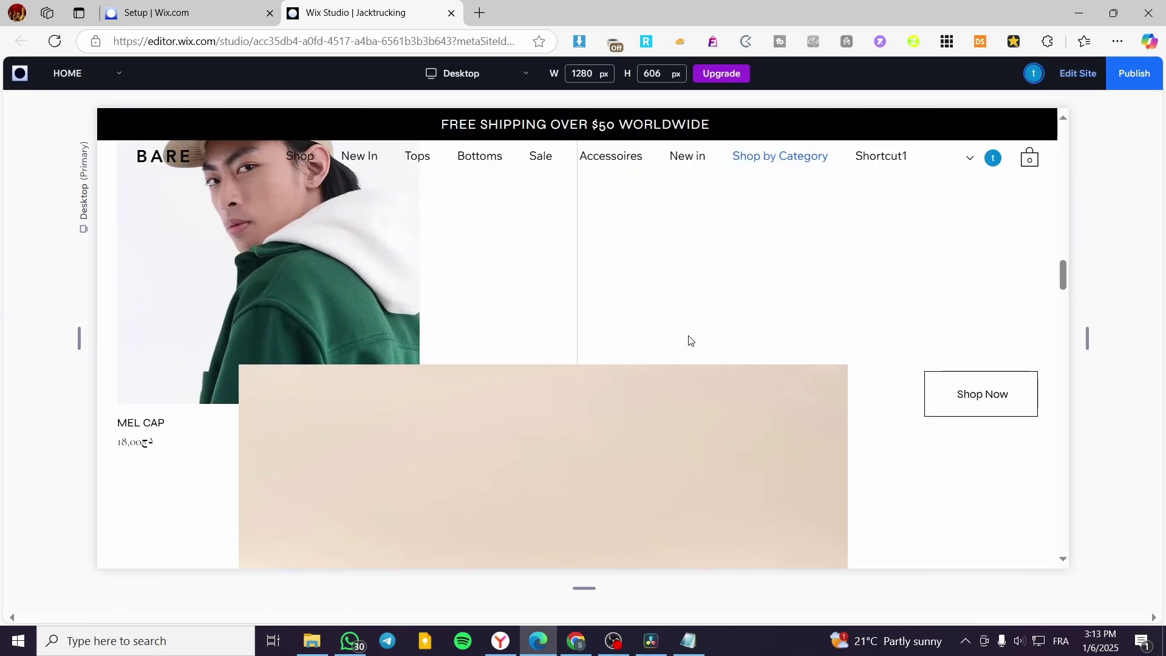
{"action": "scroll", "coordinate": [686, 334], "scroll_direction": "down", "scroll_amount": 10}
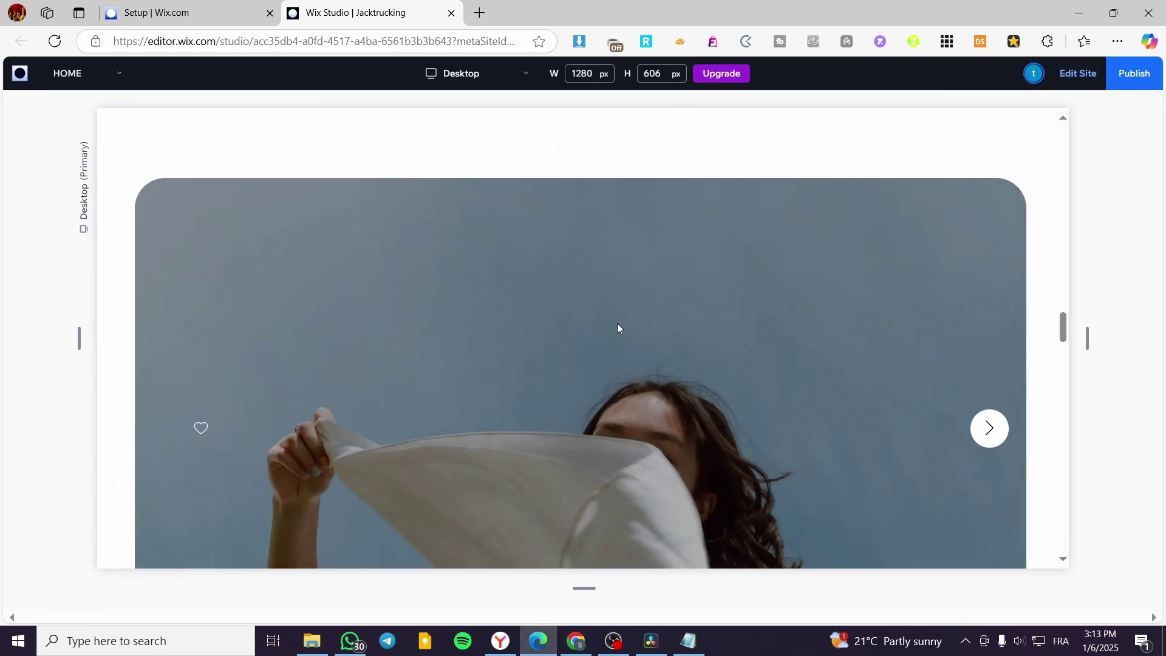
{"action": "scroll", "coordinate": [617, 325], "scroll_direction": "up", "scroll_amount": 4}
{"action": "scroll", "coordinate": [621, 343], "scroll_direction": "up", "scroll_amount": 3}
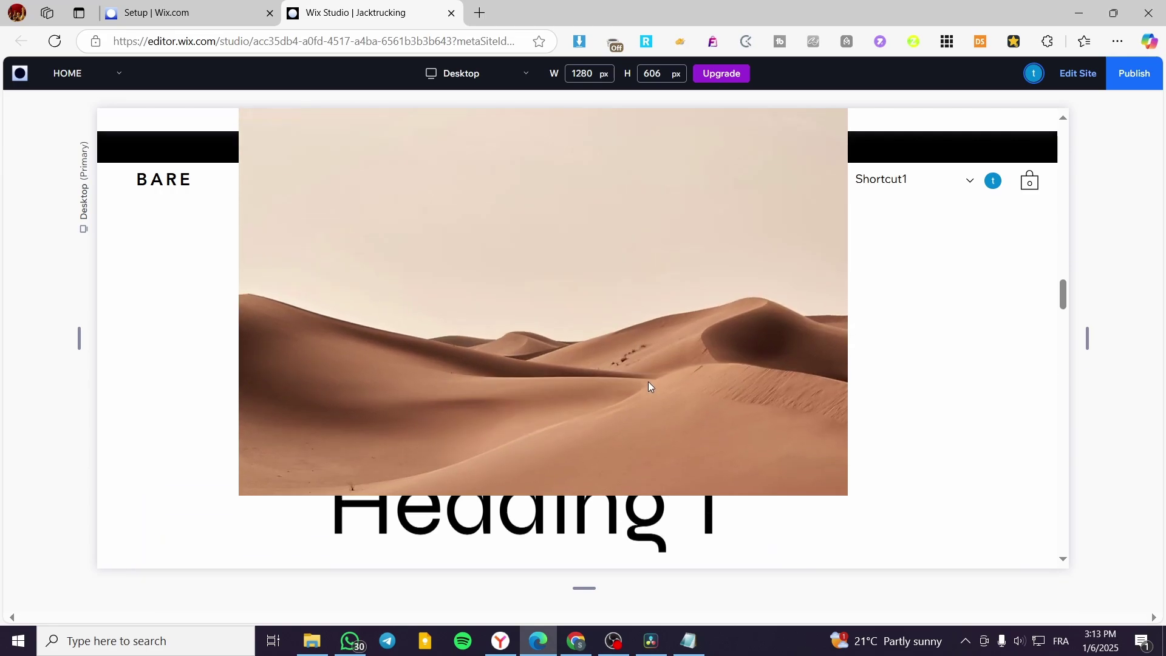
{"action": "scroll", "coordinate": [647, 381], "scroll_direction": "down", "scroll_amount": 5}
{"action": "scroll", "coordinate": [643, 391], "scroll_direction": "up", "scroll_amount": 6}
{"action": "scroll", "coordinate": [571, 267], "scroll_direction": "down", "scroll_amount": 5}
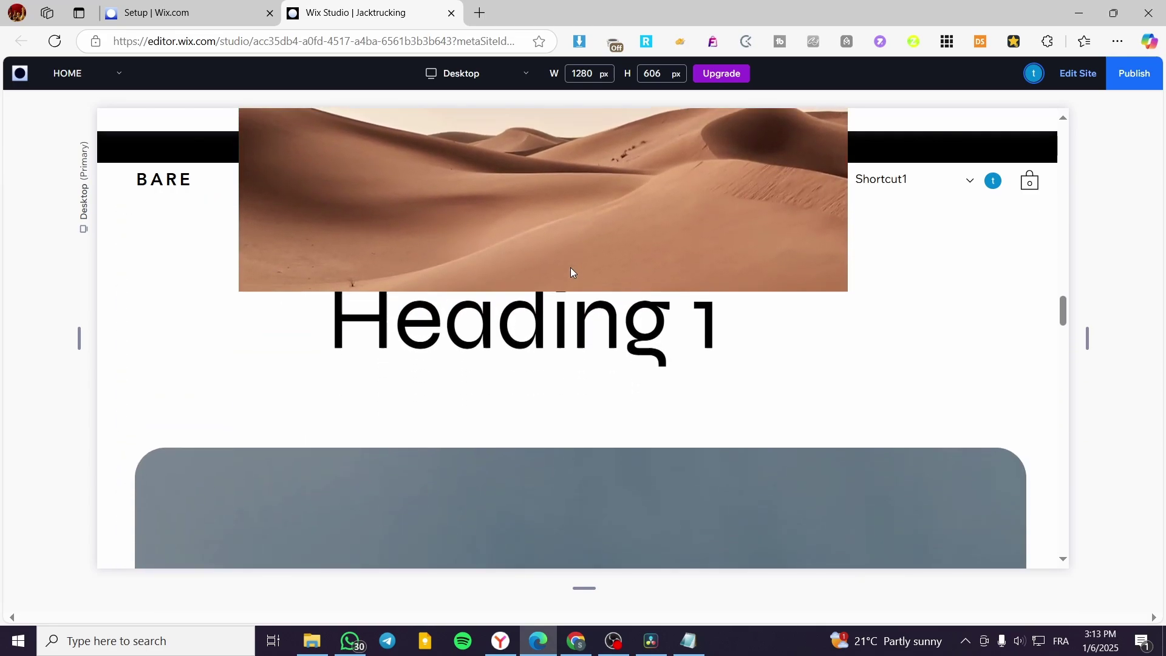
{"action": "scroll", "coordinate": [547, 304], "scroll_direction": "up", "scroll_amount": 3}
{"action": "scroll", "coordinate": [495, 389], "scroll_direction": "up", "scroll_amount": 2}
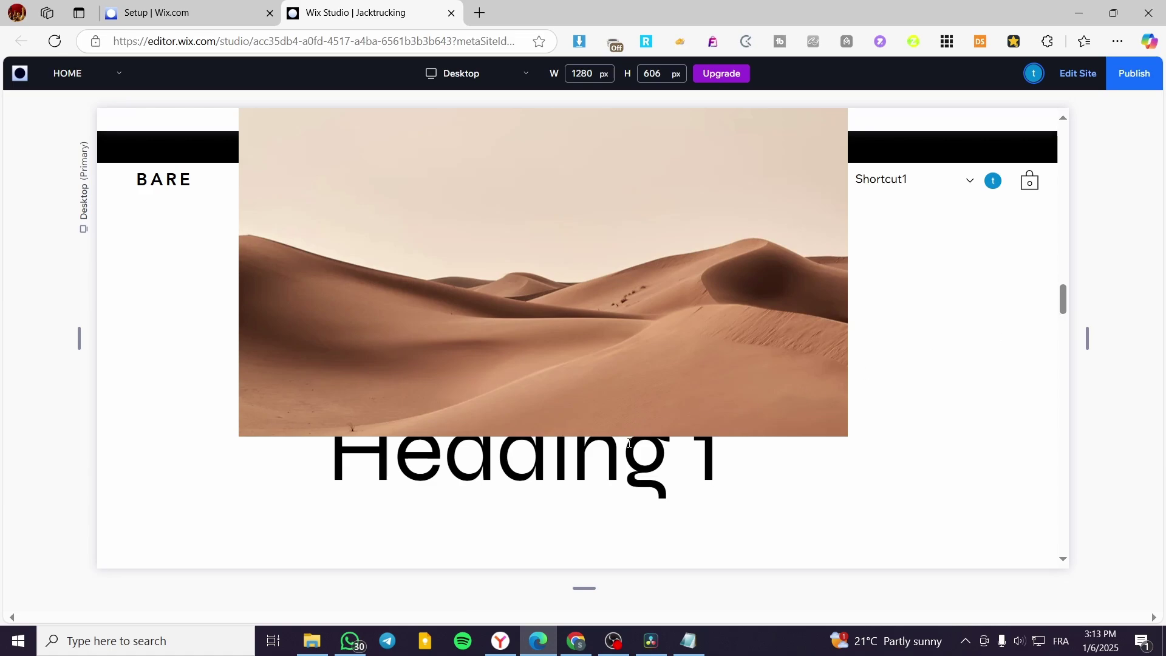
{"action": "scroll", "coordinate": [1045, 320], "scroll_direction": "down", "scroll_amount": 5}
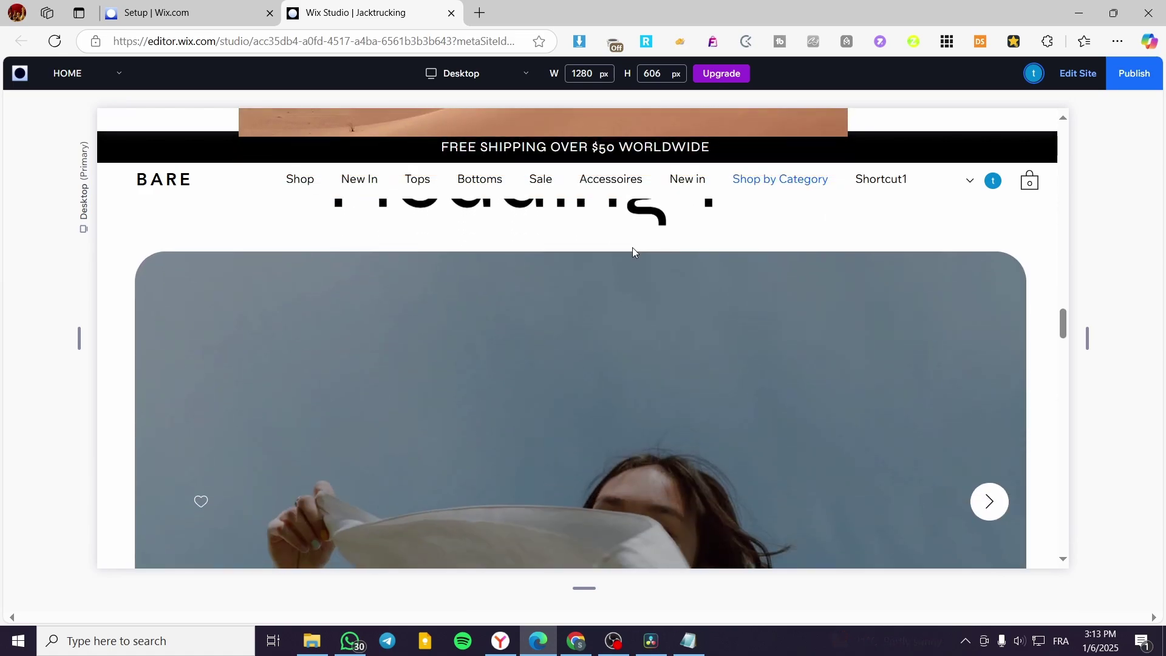
{"action": "scroll", "coordinate": [601, 373], "scroll_direction": "up", "scroll_amount": 5}
{"action": "scroll", "coordinate": [596, 401], "scroll_direction": "down", "scroll_amount": 1}
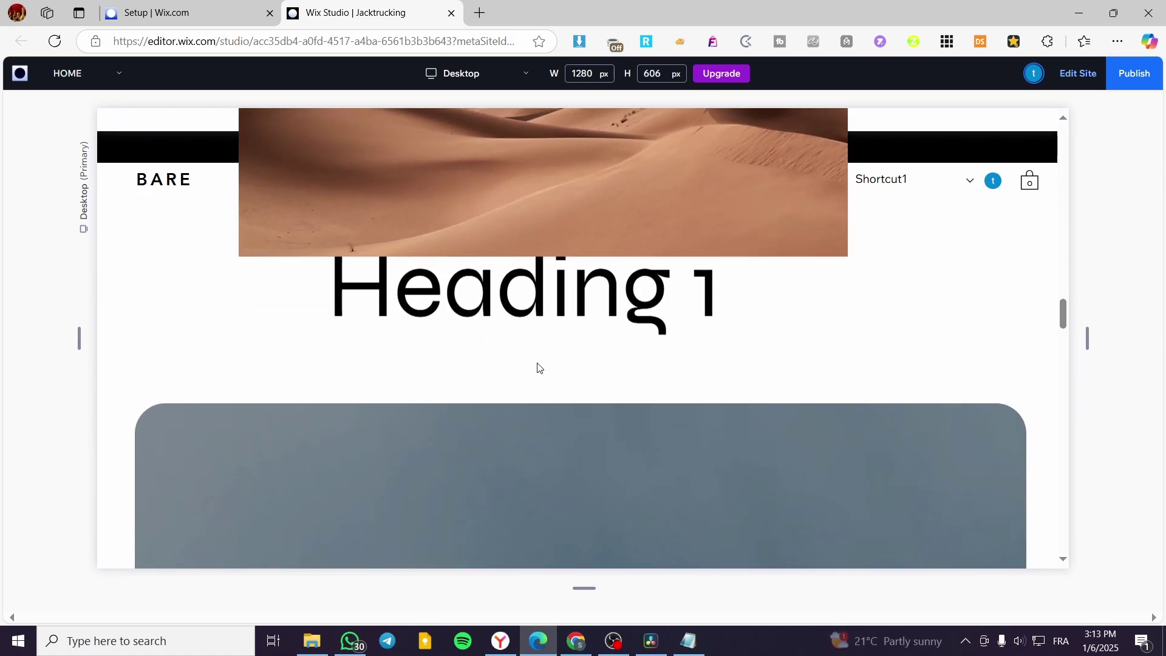
{"action": "scroll", "coordinate": [559, 399], "scroll_direction": "down", "scroll_amount": 4}
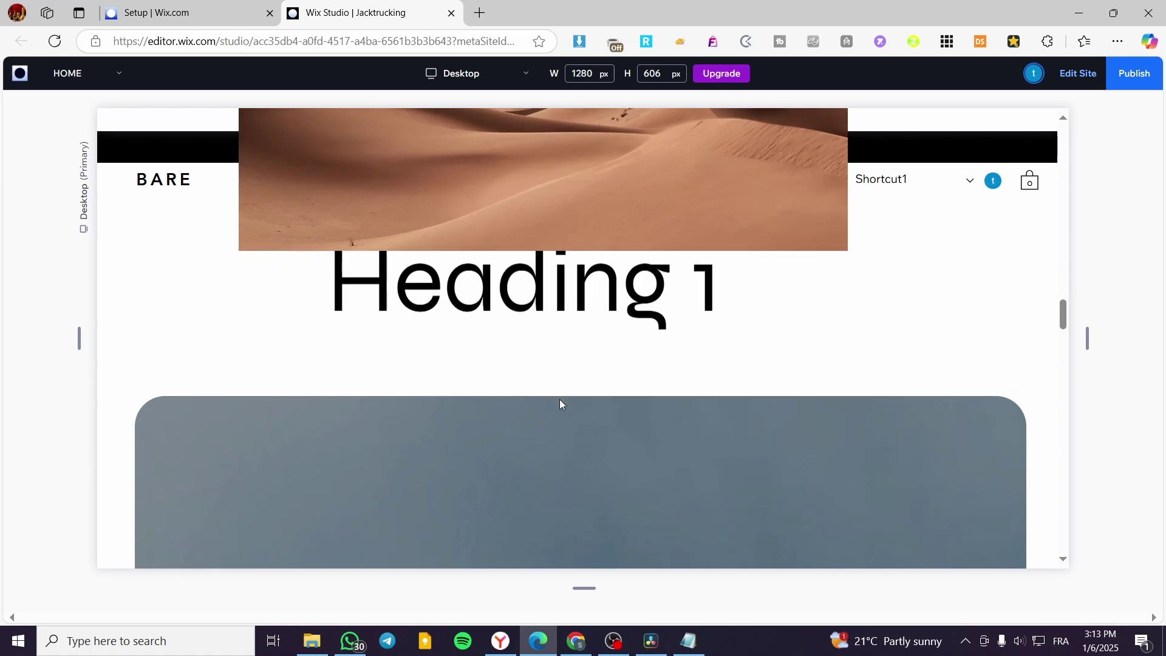
{"action": "scroll", "coordinate": [559, 399], "scroll_direction": "up", "scroll_amount": 6}
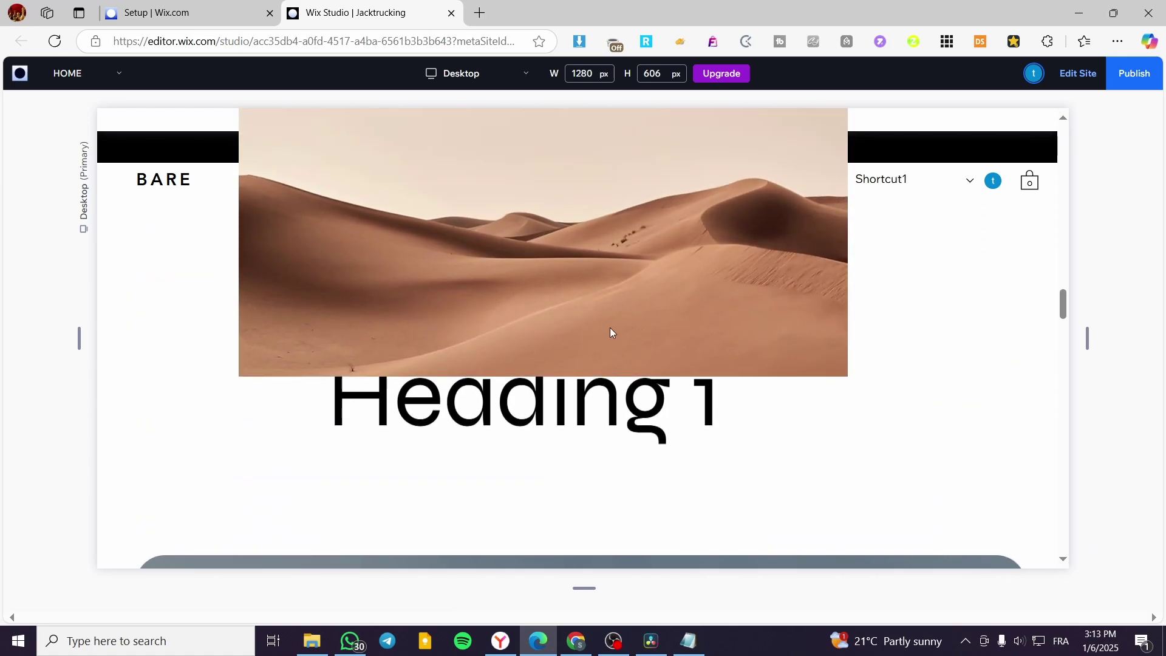
{"action": "scroll", "coordinate": [583, 389], "scroll_direction": "up", "scroll_amount": 4}
{"action": "key", "text": "ctrl+shift+p"}
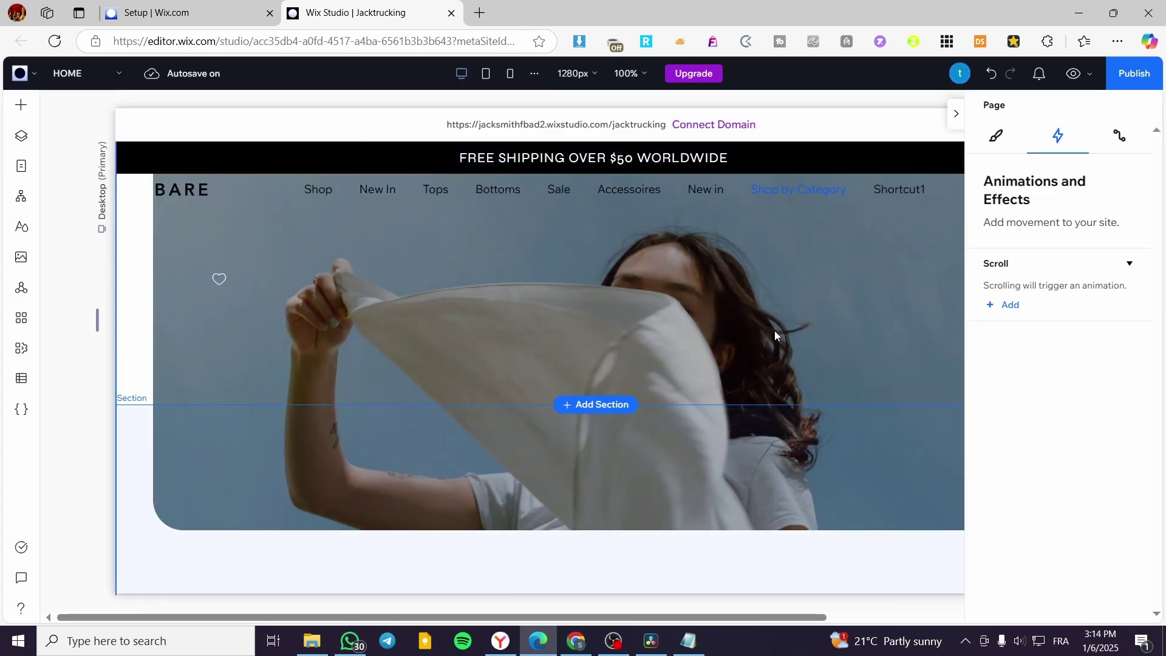
Step: Delete the desert image above the Heading 1 text
{"action": "key", "text": "ctrl+z"}
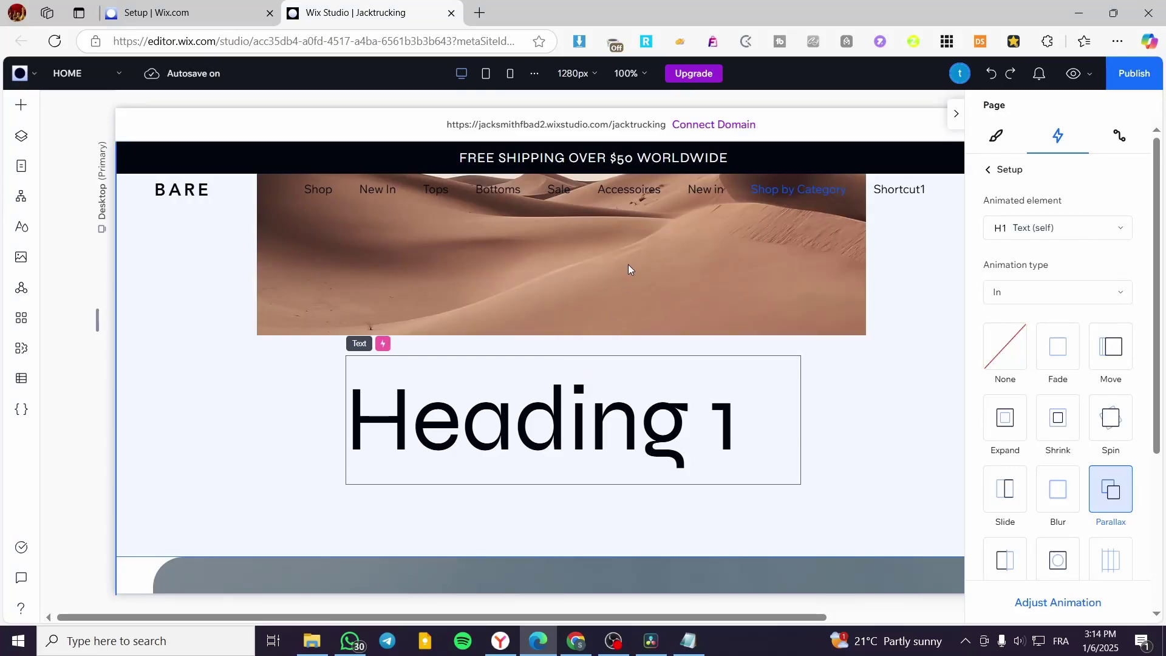
{"action": "left_click", "coordinate": [631, 273]}
{"action": "left_click", "coordinate": [656, 311]}
{"action": "key", "text": "Delete"}
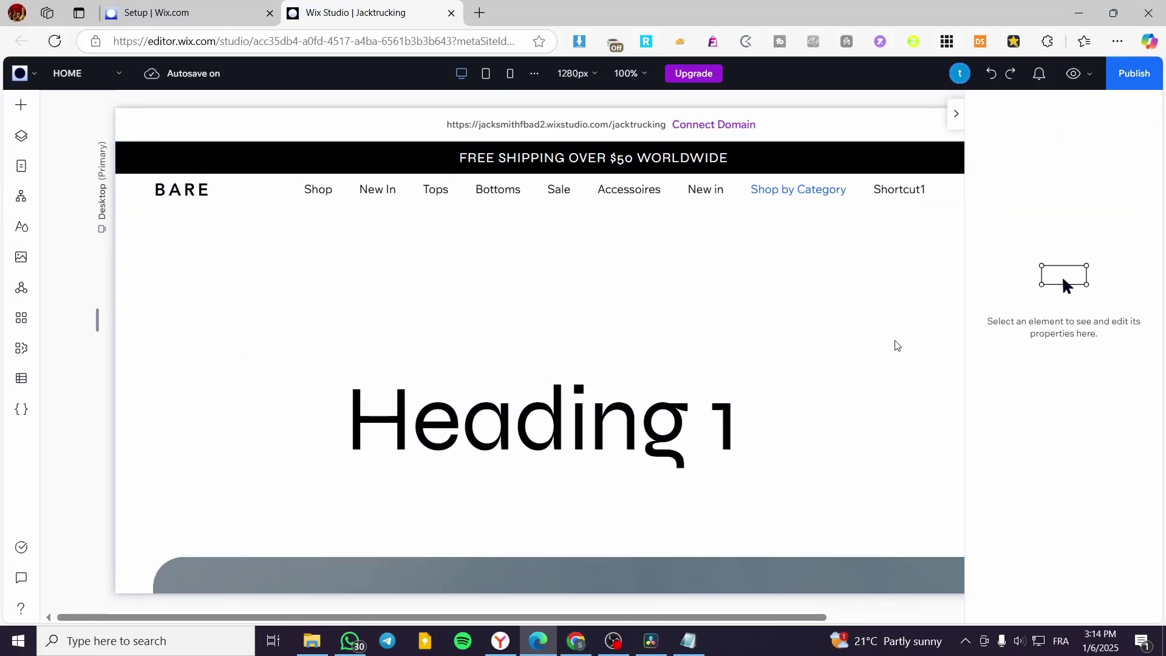
{"action": "left_click", "coordinate": [895, 340]}
Step: Preview the page and examine how the Heading 1 text moves on its own while scrolling
{"action": "left_click", "coordinate": [1074, 73]}
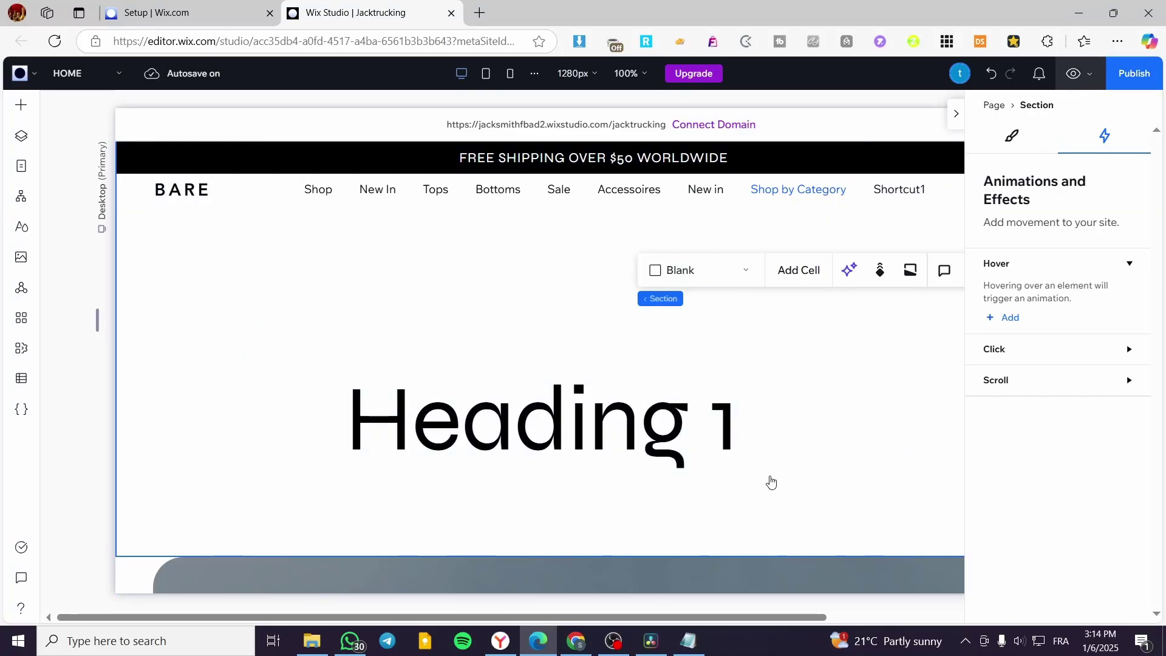
{"action": "scroll", "coordinate": [626, 380], "scroll_direction": "down", "scroll_amount": 4}
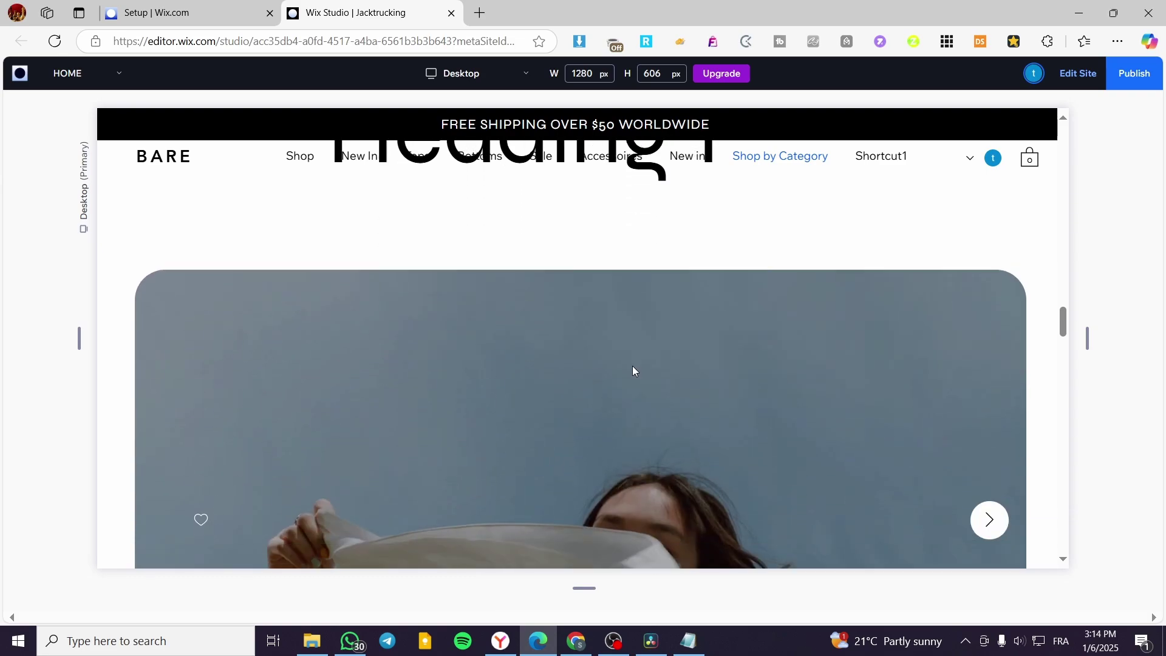
{"action": "scroll", "coordinate": [632, 366], "scroll_direction": "up", "scroll_amount": 6}
{"action": "scroll", "coordinate": [647, 382], "scroll_direction": "down", "scroll_amount": 3}
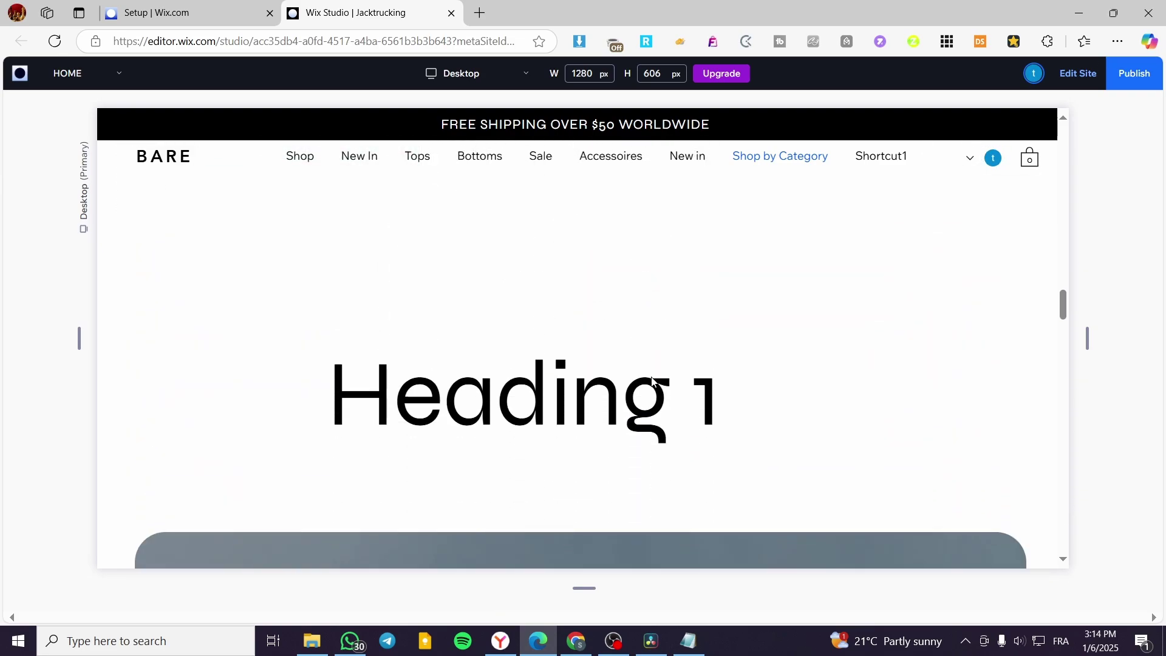
Step: Examine in the preview how Heading 1 shifts relative to the portrait image below it while scrolling, and return to the editor
{"action": "scroll", "coordinate": [653, 381], "scroll_direction": "up", "scroll_amount": 3}
{"action": "scroll", "coordinate": [649, 374], "scroll_direction": "down", "scroll_amount": 4}
{"action": "scroll", "coordinate": [574, 399], "scroll_direction": "up", "scroll_amount": 2}
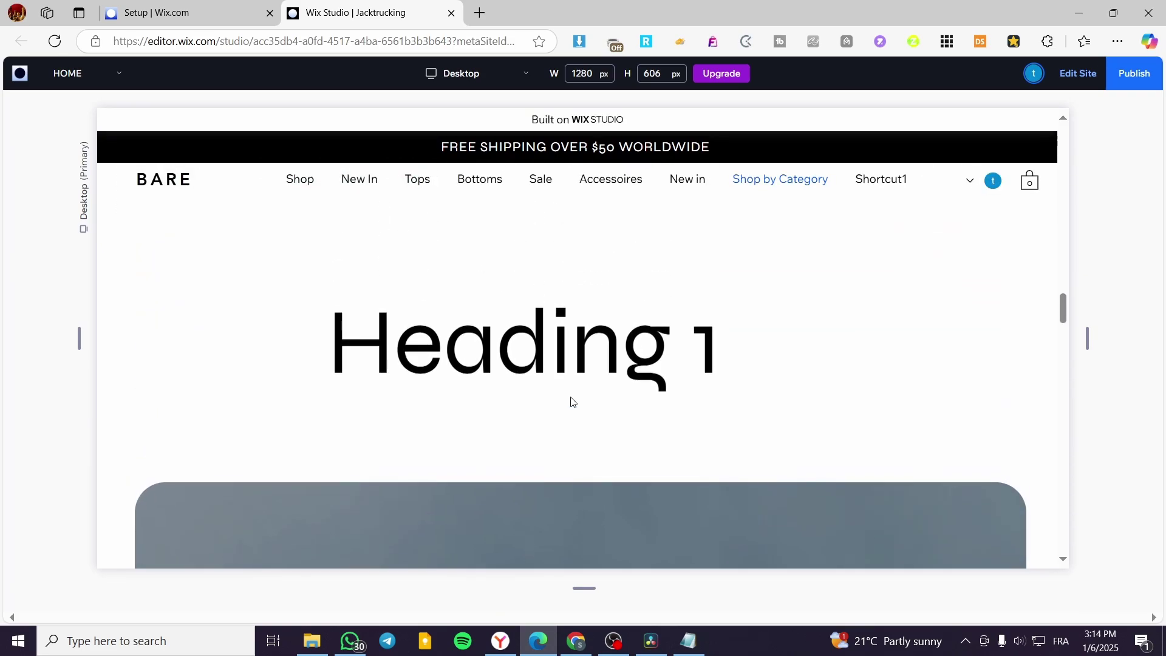
{"action": "scroll", "coordinate": [574, 396], "scroll_direction": "down", "scroll_amount": 2}
{"action": "scroll", "coordinate": [575, 387], "scroll_direction": "up", "scroll_amount": 1}
{"action": "scroll", "coordinate": [575, 388], "scroll_direction": "down", "scroll_amount": 2}
{"action": "scroll", "coordinate": [575, 386], "scroll_direction": "up", "scroll_amount": 2}
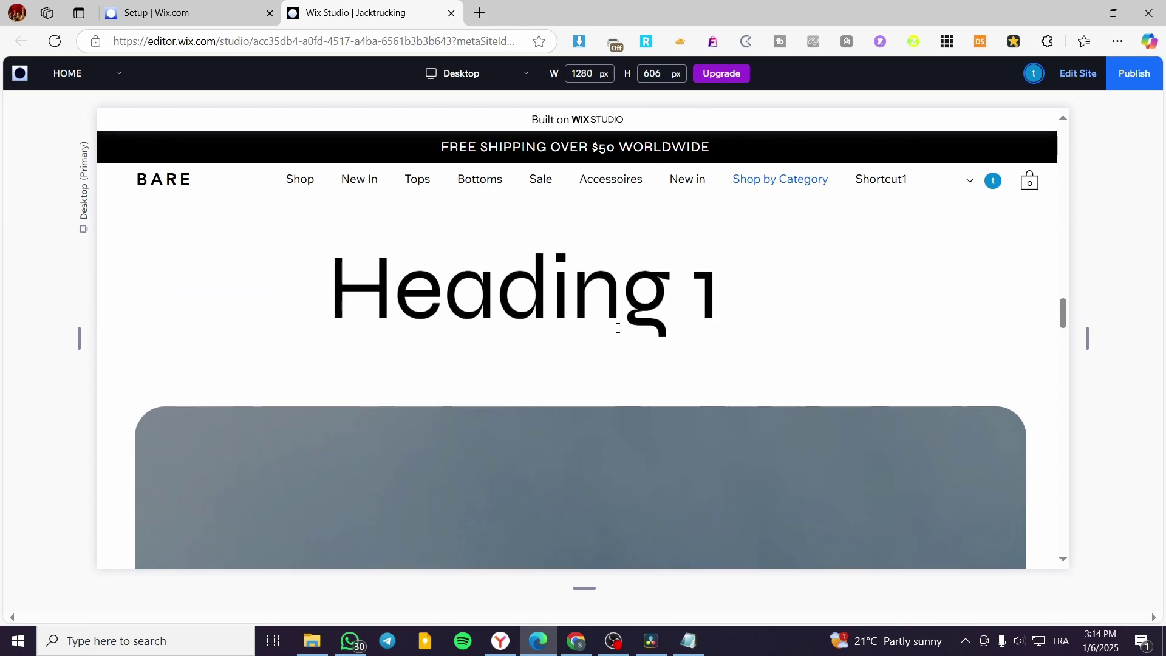
{"action": "scroll", "coordinate": [677, 323], "scroll_direction": "down", "scroll_amount": 4}
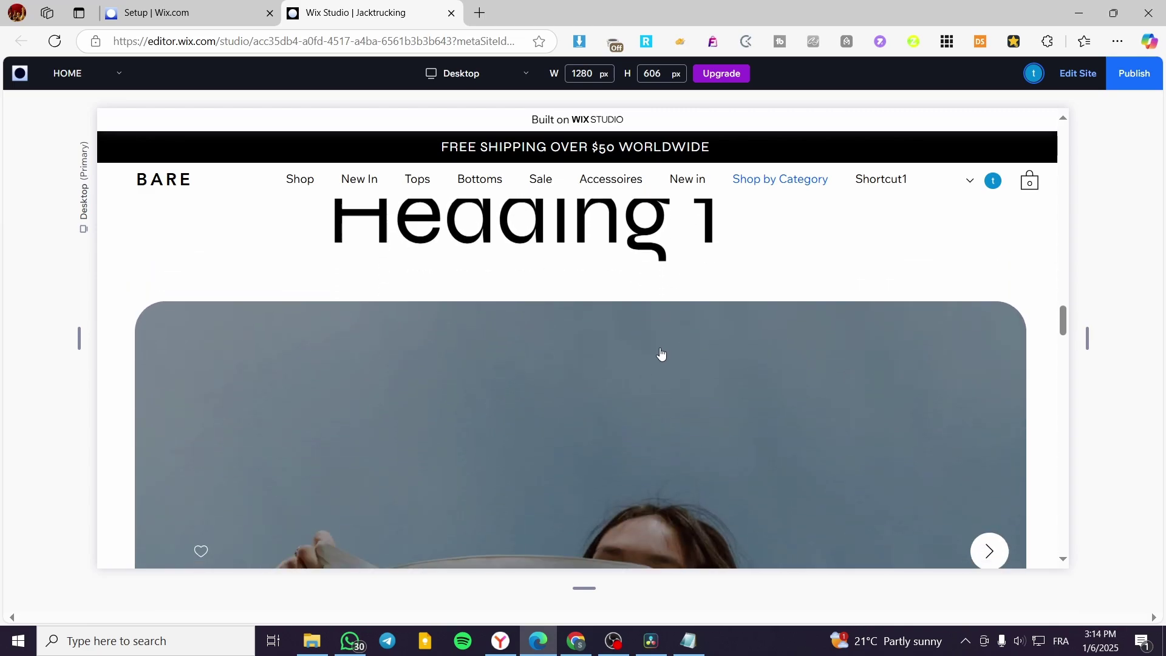
{"action": "scroll", "coordinate": [554, 391], "scroll_direction": "up", "scroll_amount": 1}
{"action": "scroll", "coordinate": [583, 383], "scroll_direction": "up", "scroll_amount": 4}
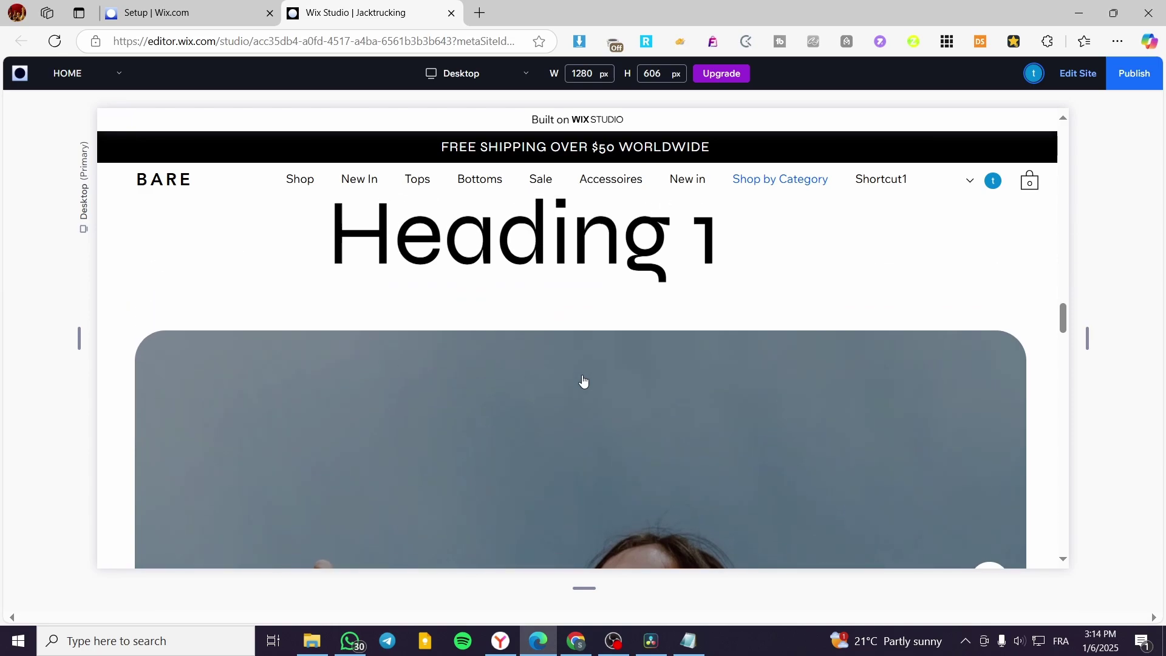
{"action": "scroll", "coordinate": [585, 393], "scroll_direction": "down", "scroll_amount": 1}
{"action": "scroll", "coordinate": [588, 393], "scroll_direction": "down", "scroll_amount": 1}
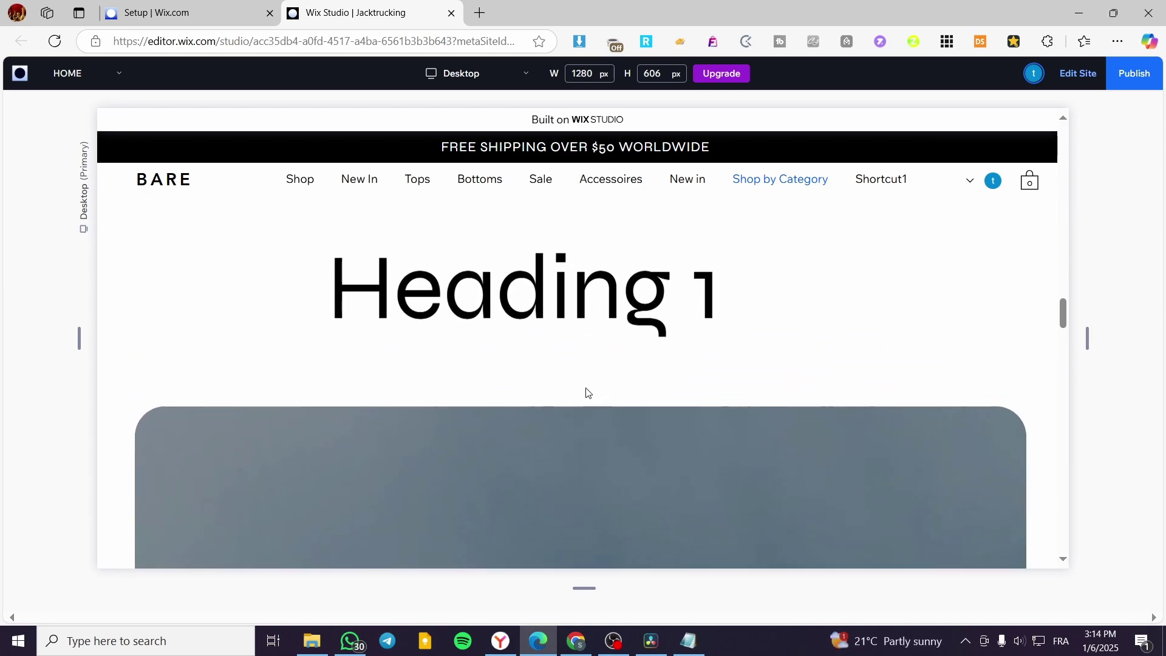
{"action": "scroll", "coordinate": [582, 383], "scroll_direction": "down", "scroll_amount": 2}
{"action": "scroll", "coordinate": [583, 377], "scroll_direction": "up", "scroll_amount": 1}
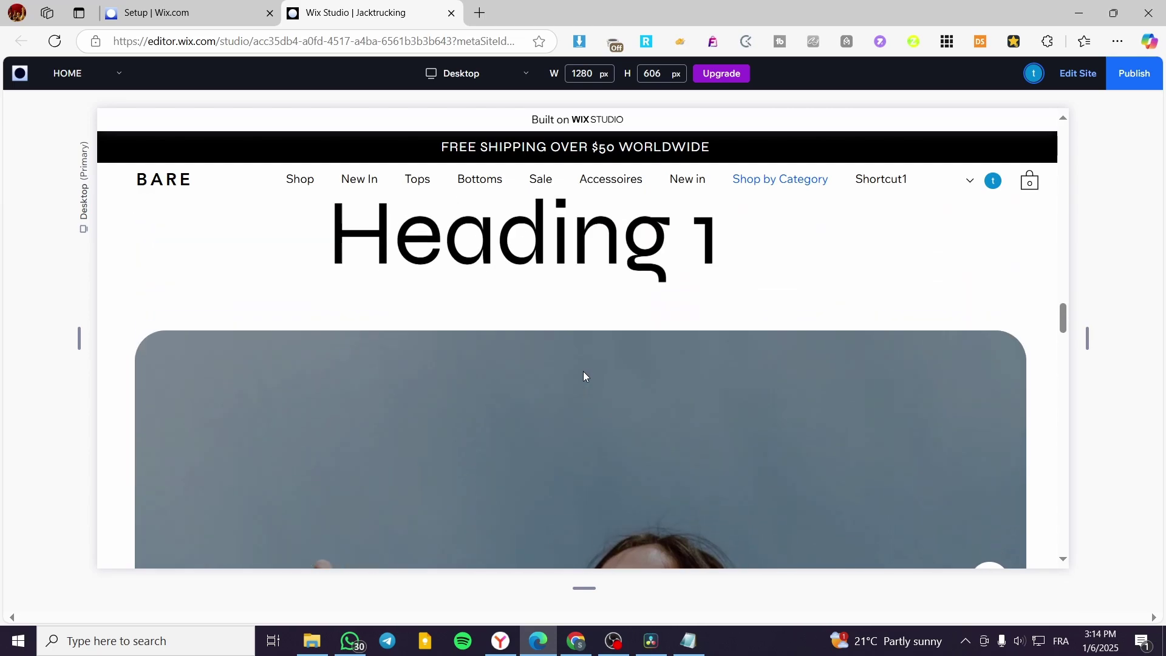
{"action": "scroll", "coordinate": [629, 307], "scroll_direction": "down", "scroll_amount": 2}
{"action": "scroll", "coordinate": [614, 328], "scroll_direction": "up", "scroll_amount": 4}
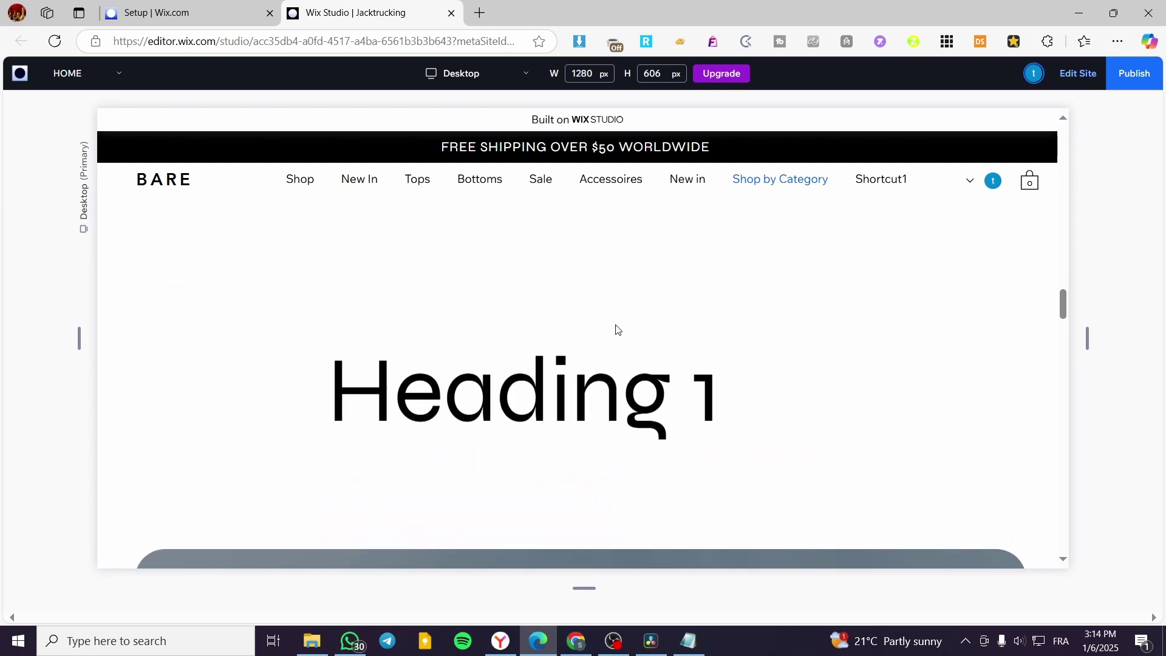
{"action": "left_click", "coordinate": [1091, 76]}
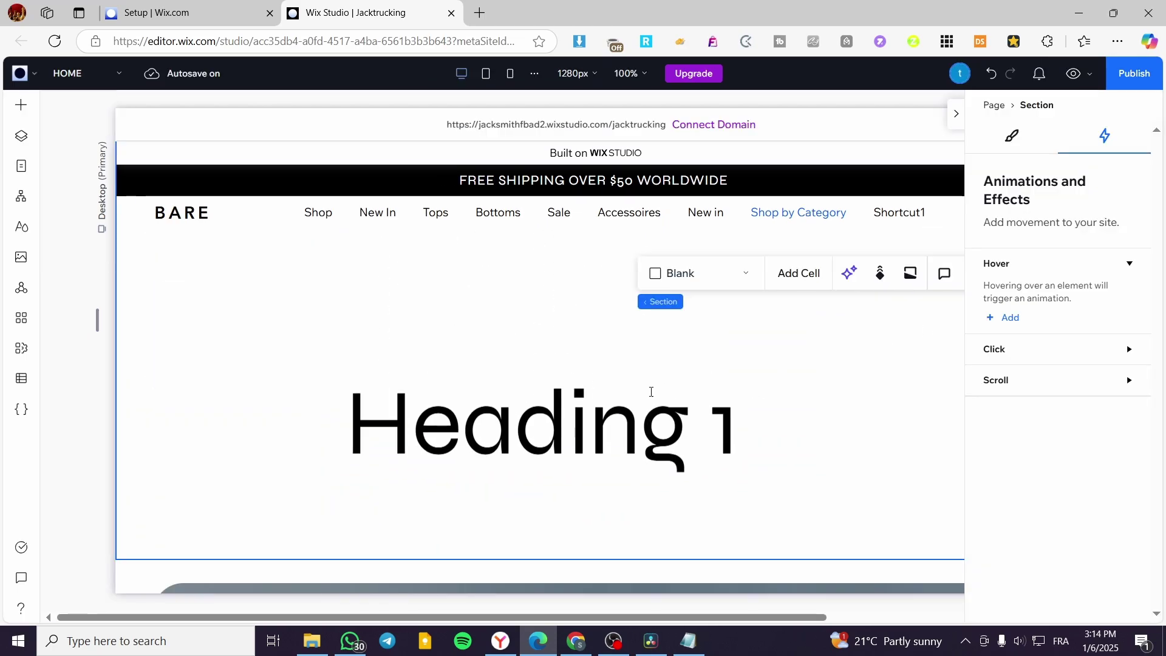
Step: Add the dark green starburst from the decorative basic shapes to the Heading 1 section
{"action": "left_click", "coordinate": [19, 110]}
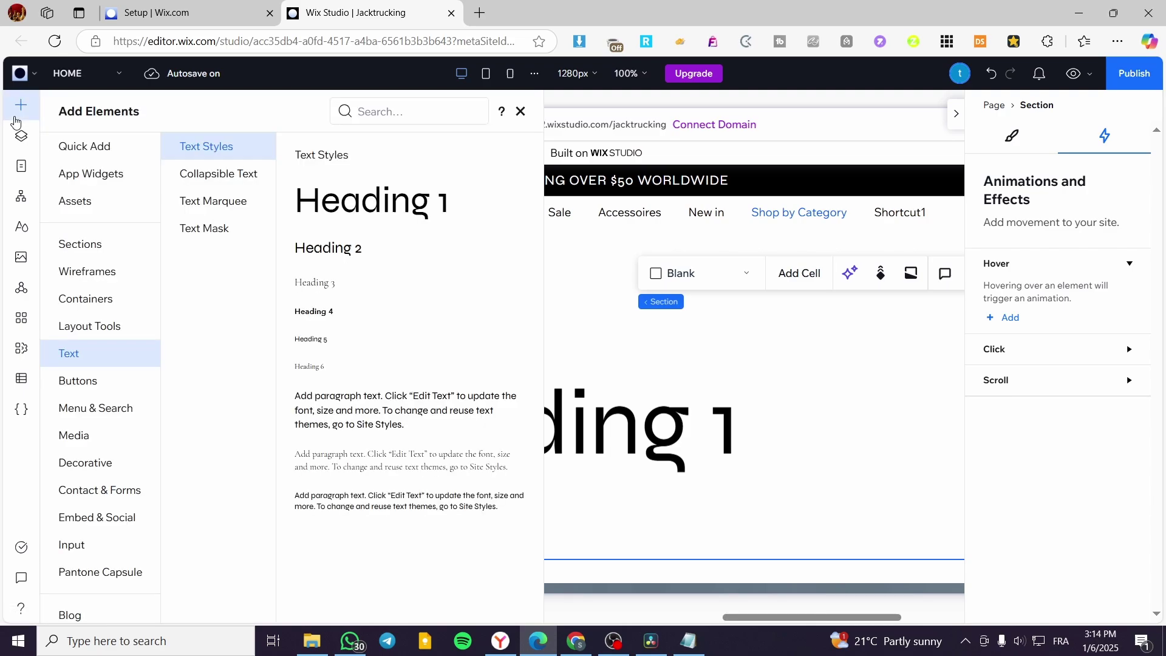
{"action": "left_click", "coordinate": [85, 383]}
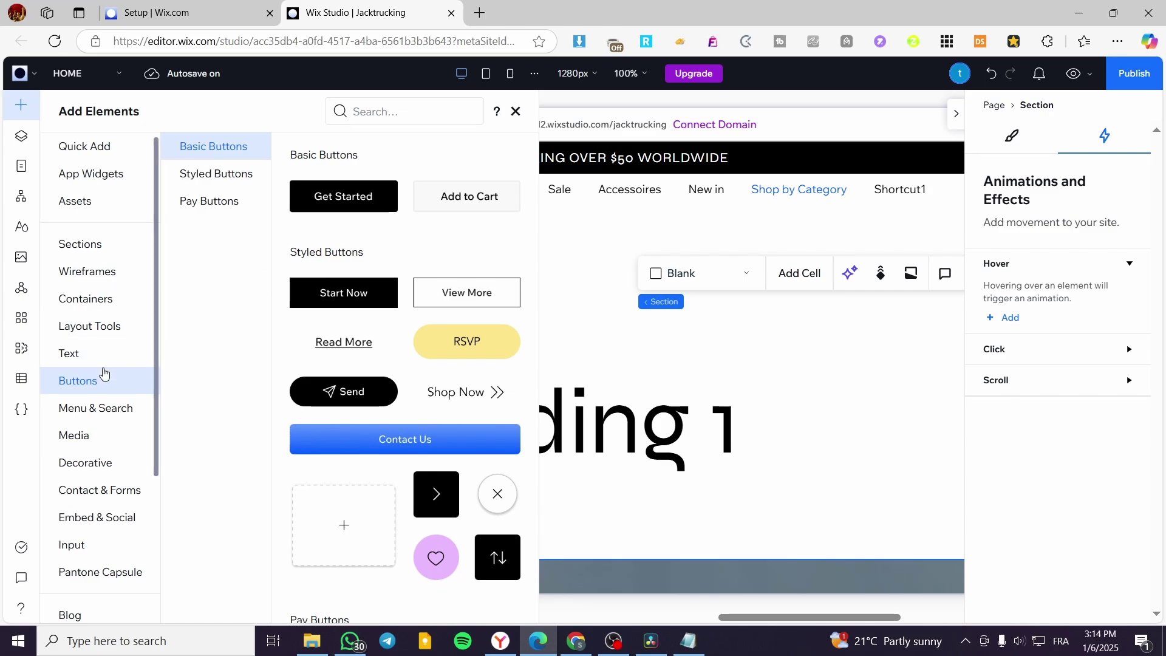
{"action": "left_click", "coordinate": [104, 358]}
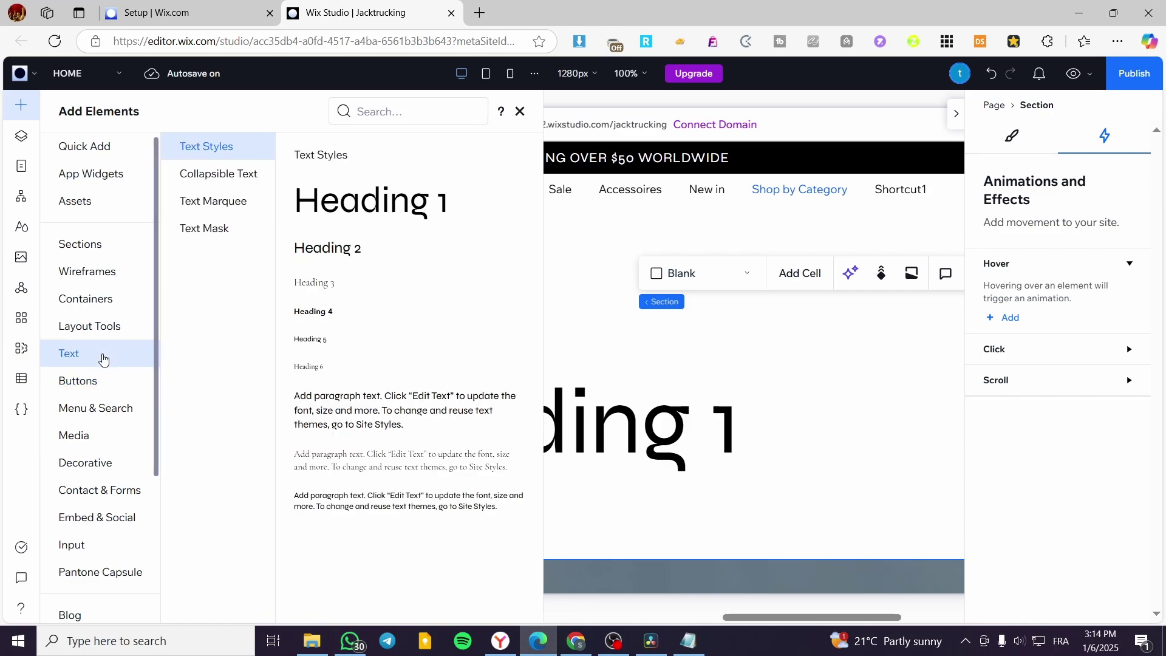
{"action": "left_click", "coordinate": [87, 445]}
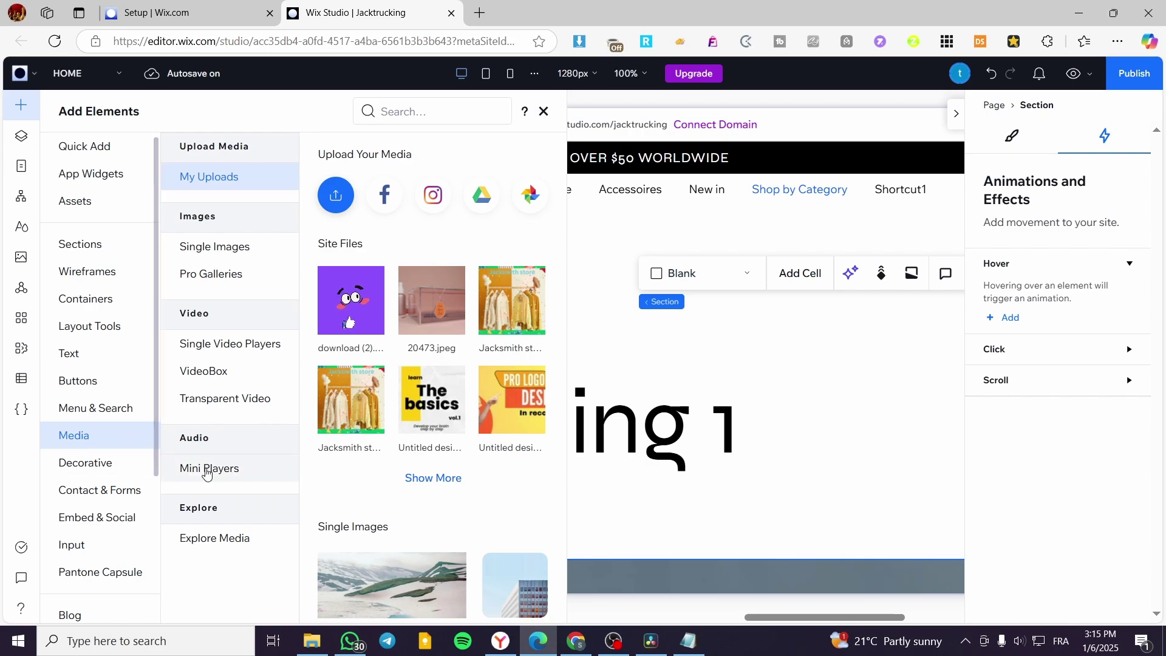
{"action": "left_click", "coordinate": [104, 463]}
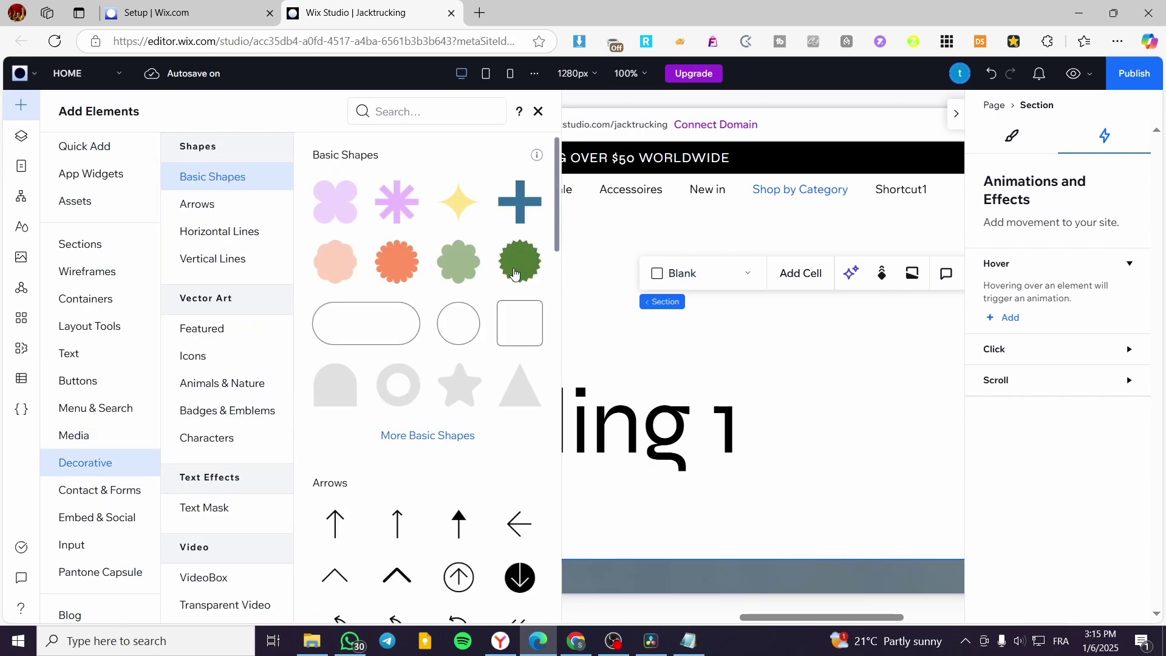
{"action": "left_click", "coordinate": [515, 275]}
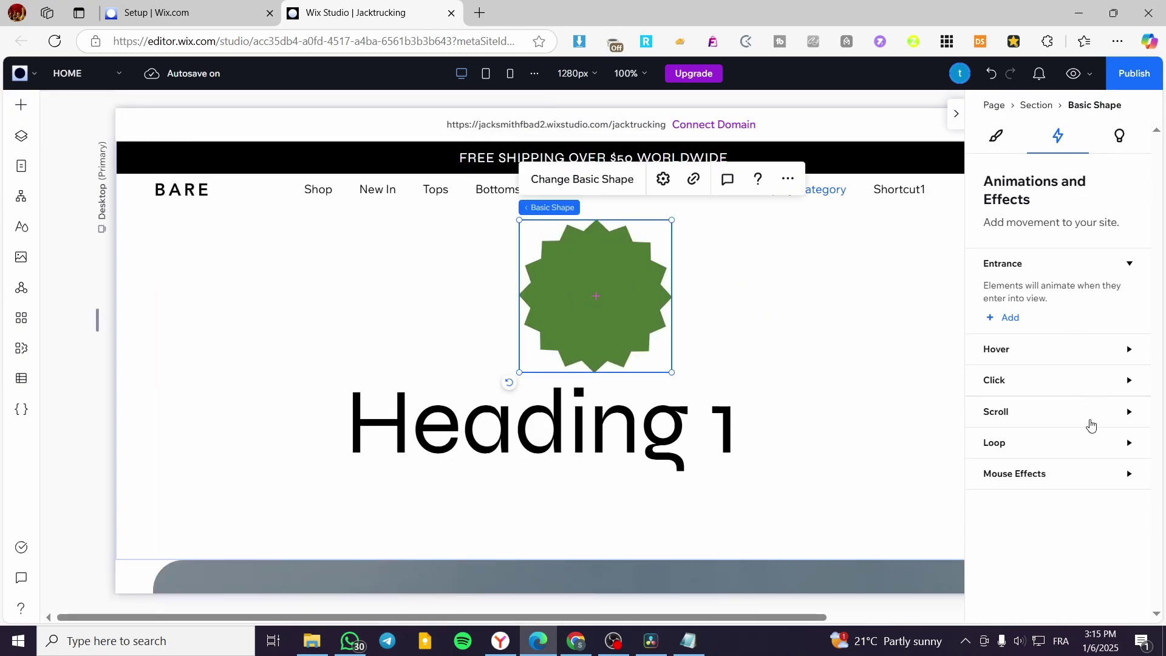
Step: Move the green starburst beside the end of Heading 1 and apply the Parallax scroll animation to it
{"action": "left_click", "coordinate": [1130, 413]}
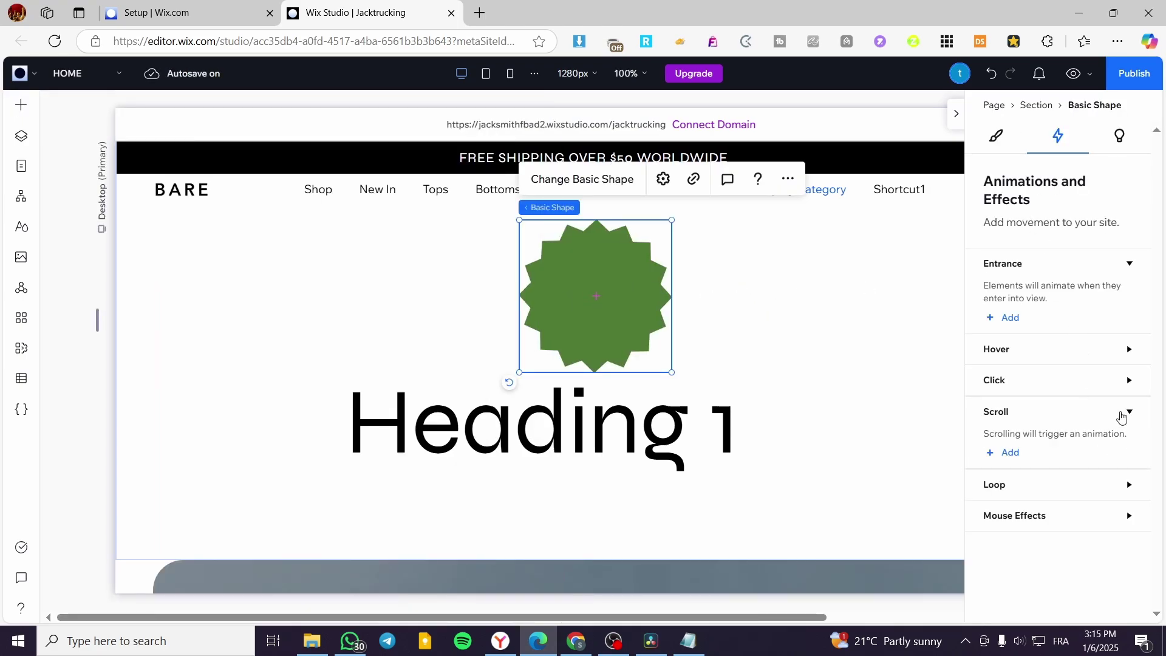
{"action": "left_click_drag", "start_coordinate": [684, 309], "coordinate": [863, 416]}
{"action": "left_click", "coordinate": [1010, 452]}
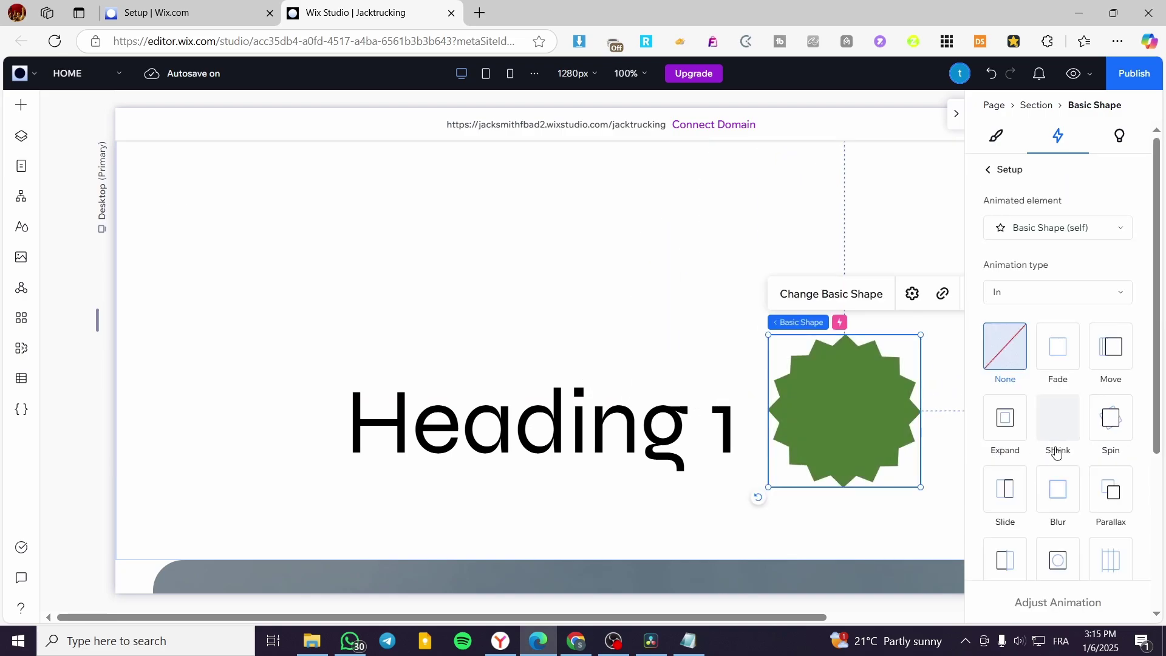
{"action": "left_click", "coordinate": [1117, 499]}
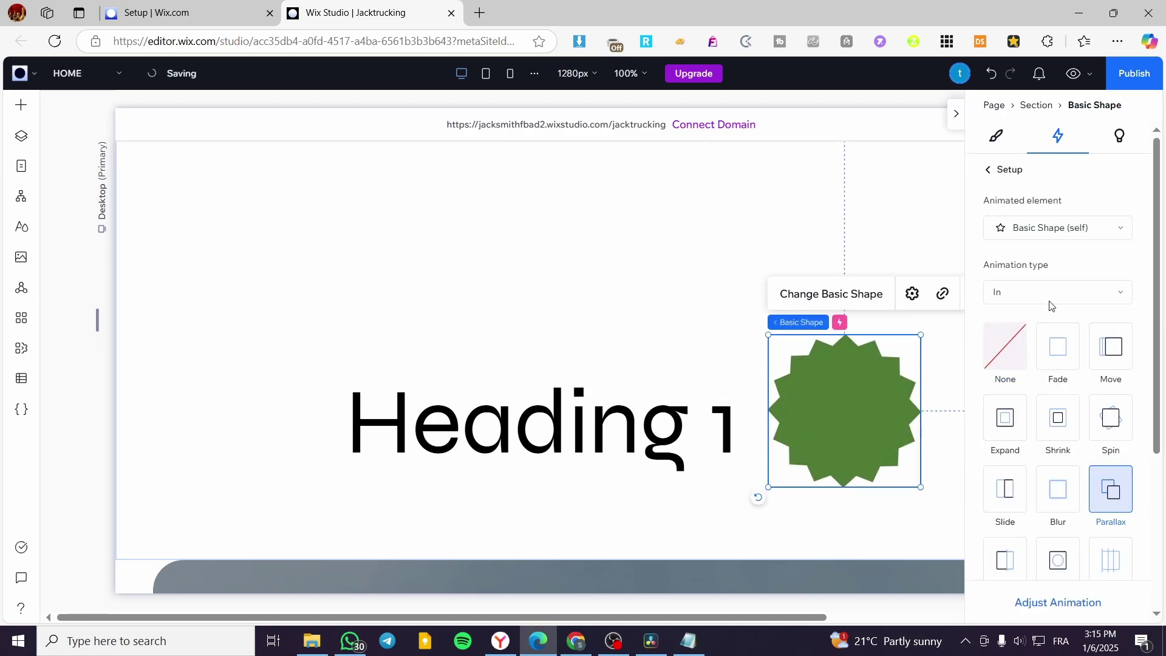
Step: Preview the page, examine how the green starburst and Heading 1 move while scrolling, and return to the editor
{"action": "left_click", "coordinate": [1073, 75]}
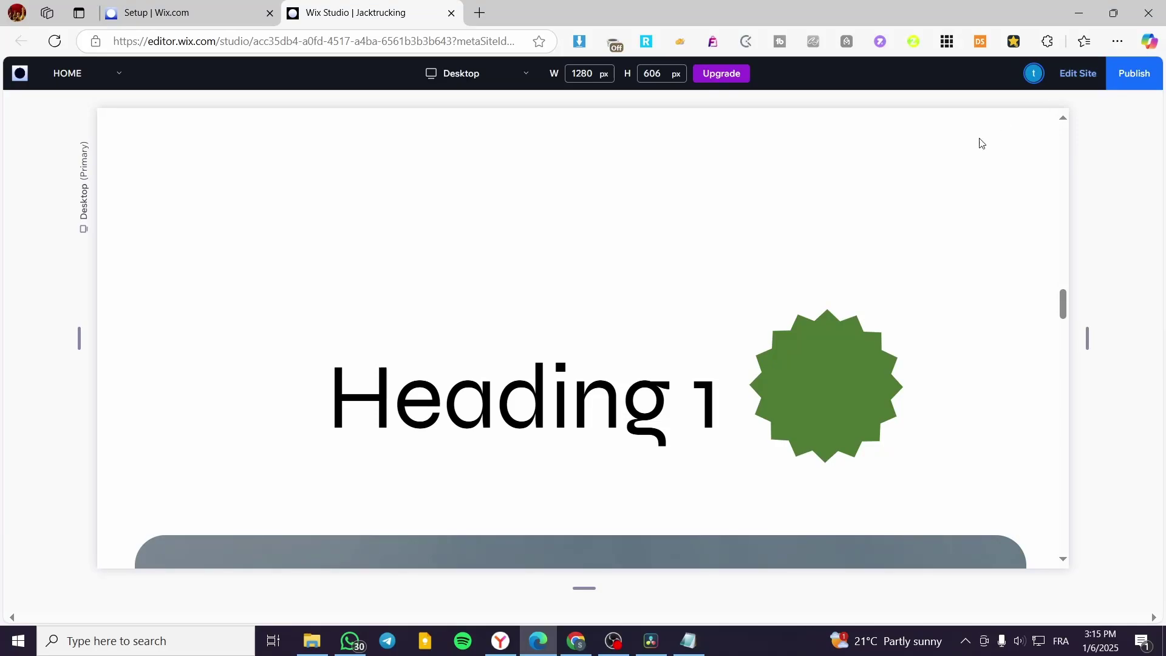
{"action": "scroll", "coordinate": [789, 371], "scroll_direction": "down", "scroll_amount": 6}
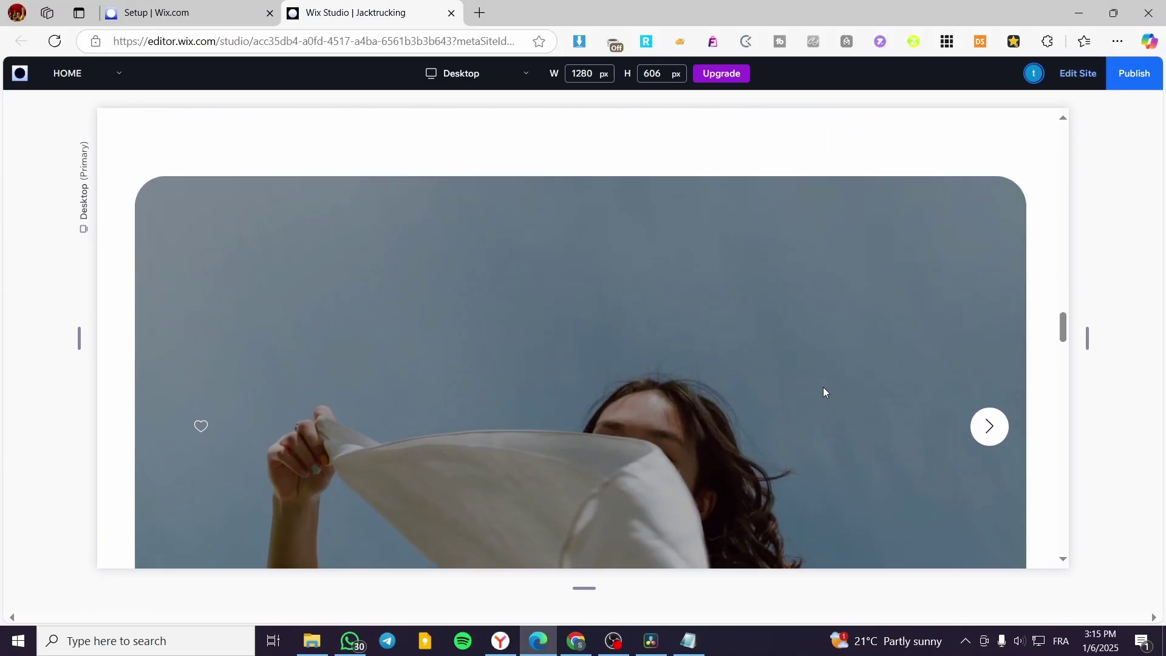
{"action": "scroll", "coordinate": [822, 387], "scroll_direction": "up", "scroll_amount": 6}
{"action": "scroll", "coordinate": [836, 401], "scroll_direction": "down", "scroll_amount": 1}
{"action": "scroll", "coordinate": [840, 398], "scroll_direction": "up", "scroll_amount": 1}
{"action": "scroll", "coordinate": [784, 395], "scroll_direction": "down", "scroll_amount": 6}
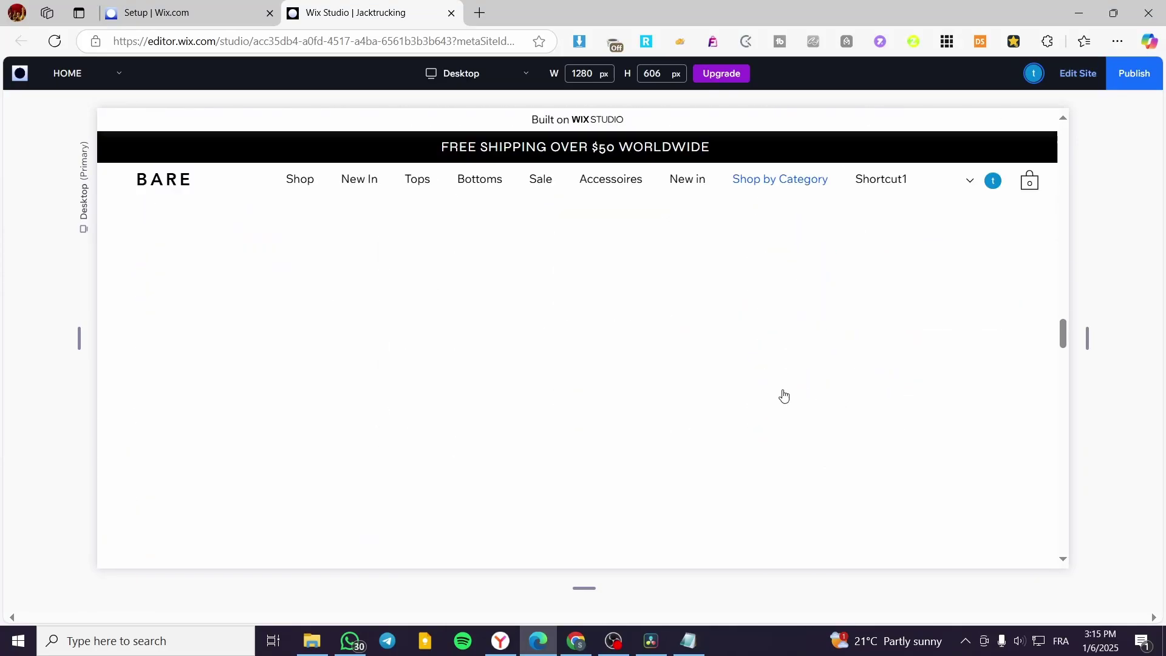
{"action": "scroll", "coordinate": [774, 395], "scroll_direction": "down", "scroll_amount": 3}
{"action": "scroll", "coordinate": [780, 396], "scroll_direction": "up", "scroll_amount": 6}
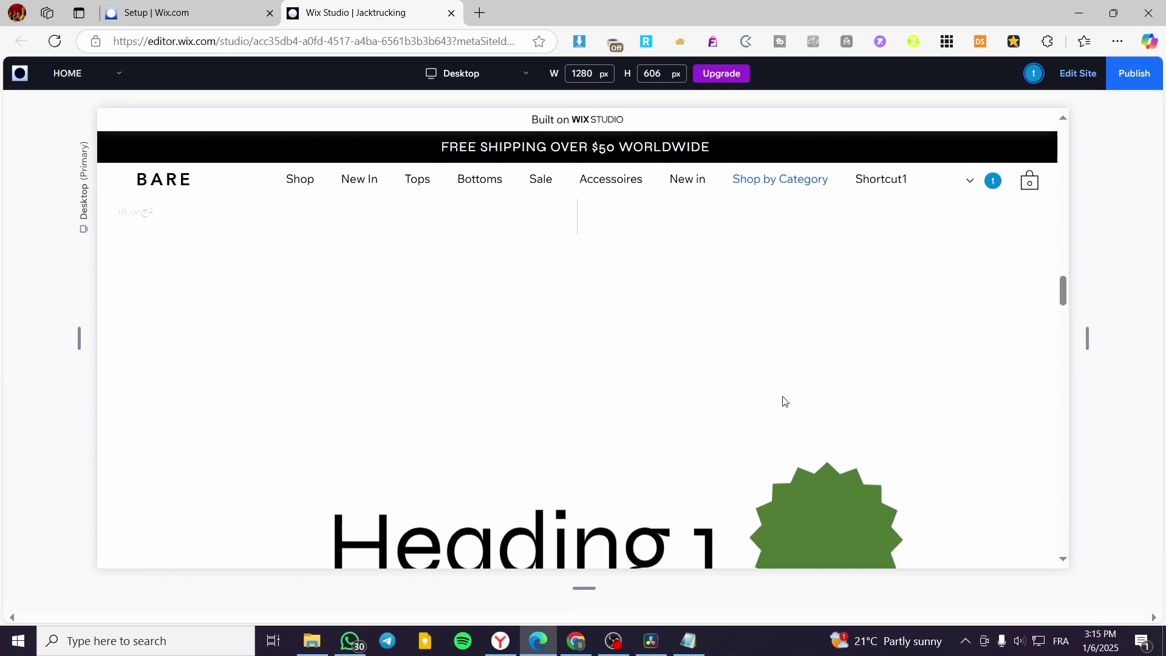
{"action": "scroll", "coordinate": [784, 399], "scroll_direction": "down", "scroll_amount": 1}
{"action": "scroll", "coordinate": [784, 395], "scroll_direction": "down", "scroll_amount": 3}
{"action": "scroll", "coordinate": [781, 390], "scroll_direction": "up", "scroll_amount": 2}
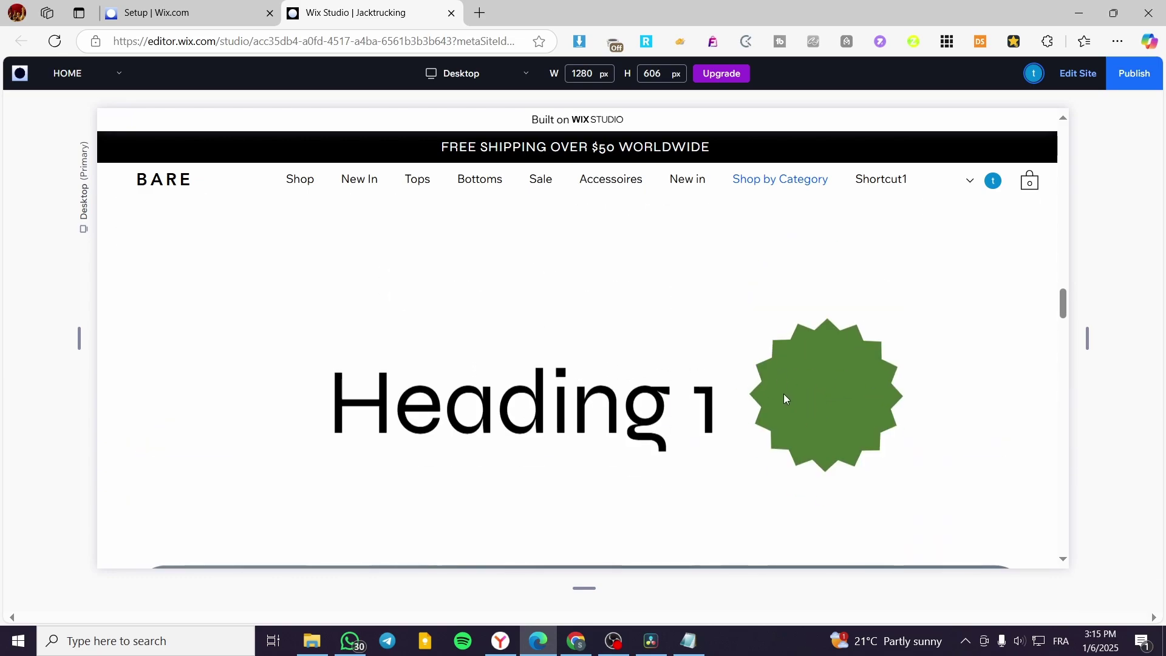
{"action": "scroll", "coordinate": [612, 428], "scroll_direction": "up", "scroll_amount": 2}
{"action": "scroll", "coordinate": [617, 418], "scroll_direction": "down", "scroll_amount": 2}
{"action": "scroll", "coordinate": [617, 418], "scroll_direction": "down", "scroll_amount": 2}
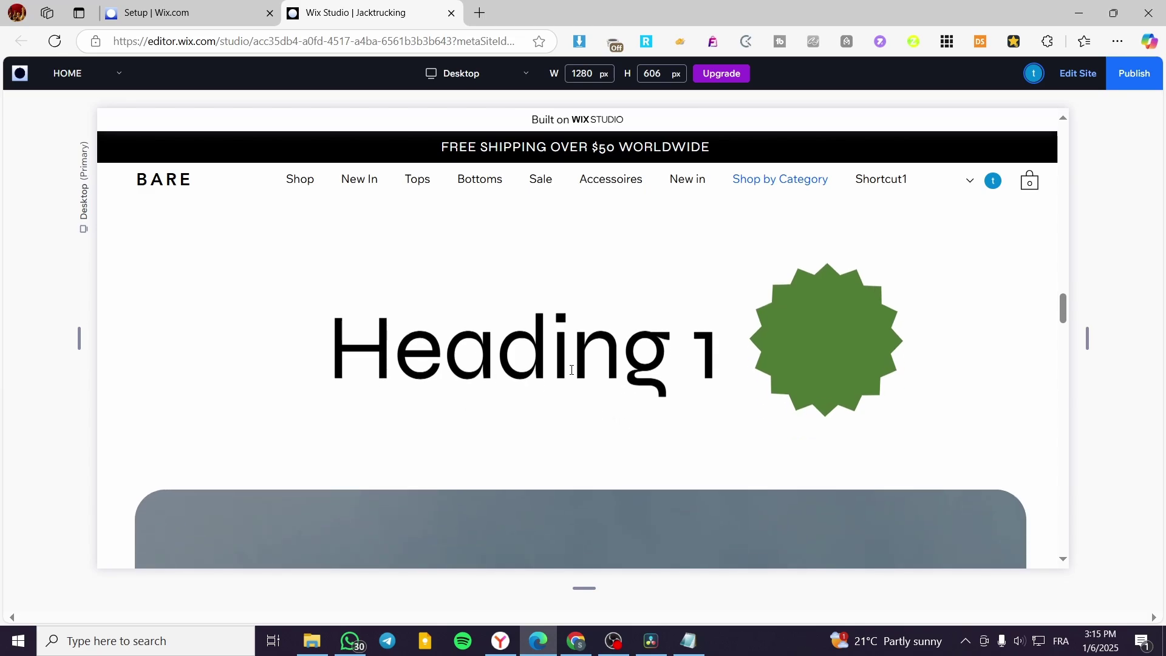
{"action": "scroll", "coordinate": [794, 367], "scroll_direction": "up", "scroll_amount": 2}
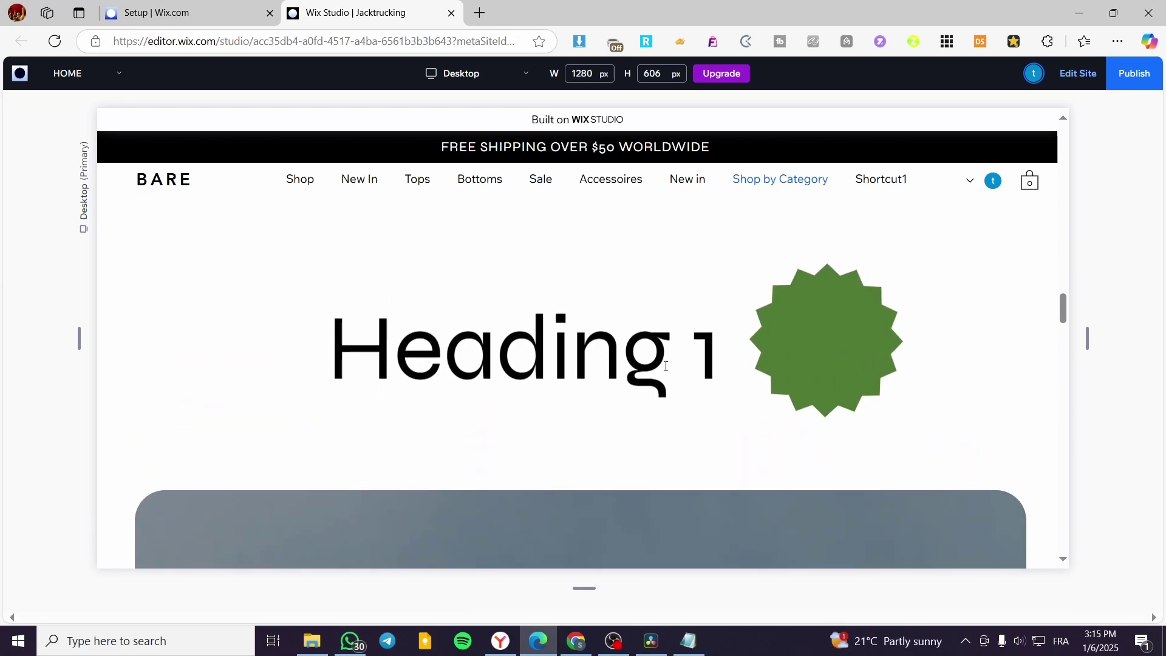
{"action": "scroll", "coordinate": [636, 399], "scroll_direction": "up", "scroll_amount": 5}
{"action": "left_click", "coordinate": [1071, 84]}
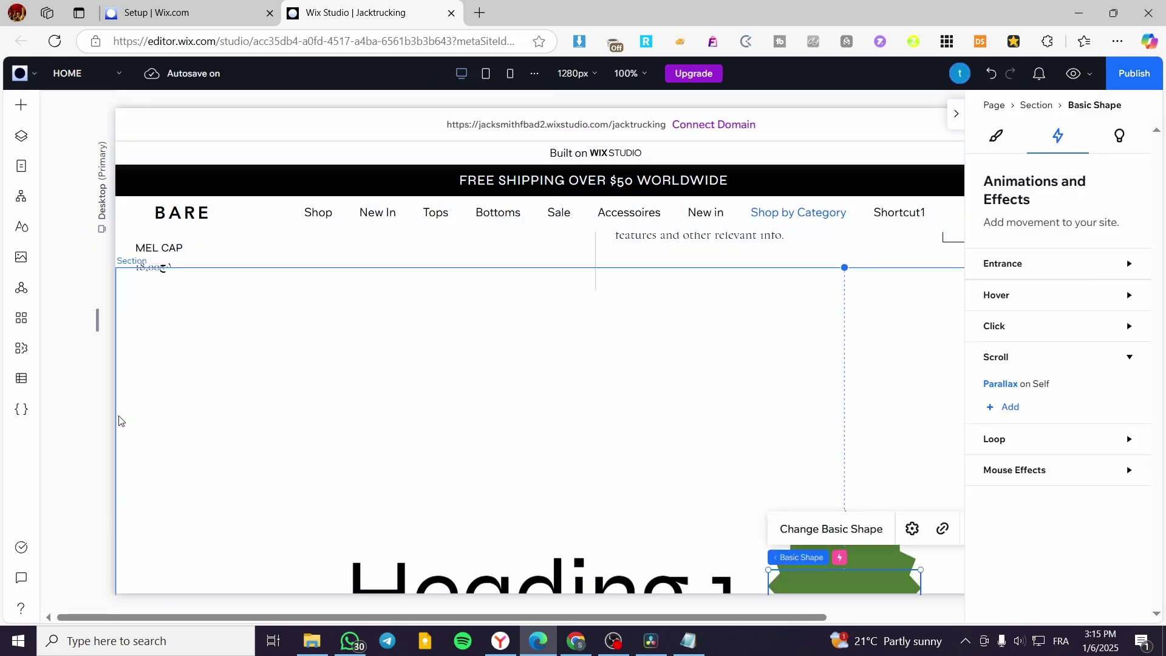
{"action": "left_click", "coordinate": [23, 106]}
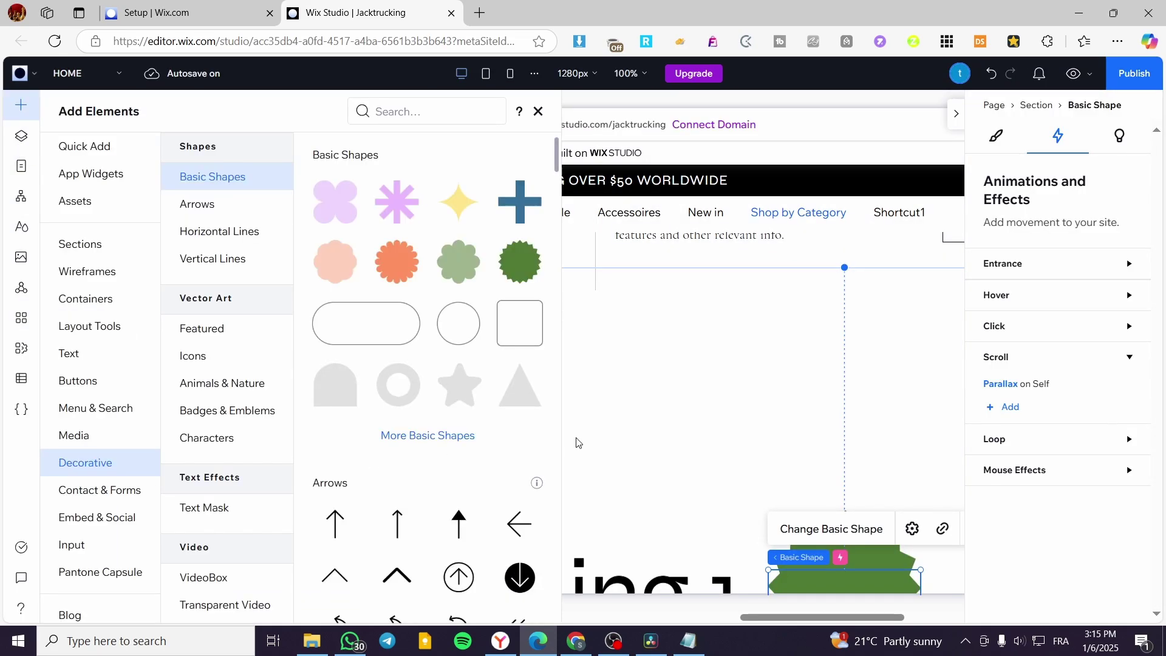
{"action": "scroll", "coordinate": [340, 474], "scroll_direction": "down", "scroll_amount": 3}
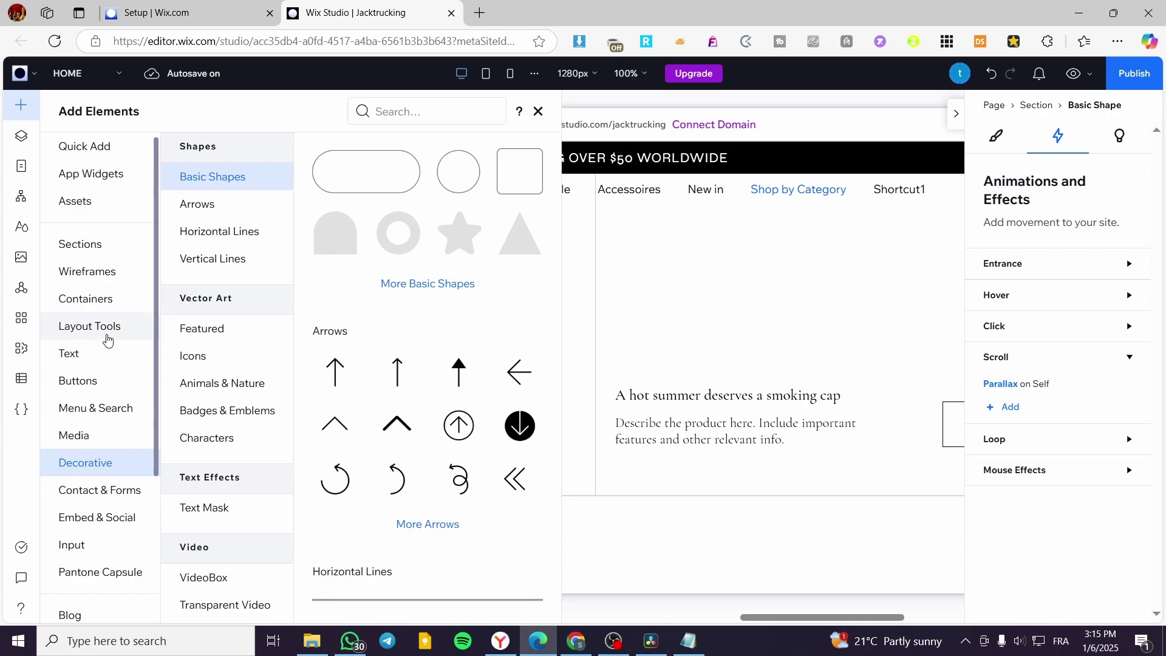
{"action": "left_click", "coordinate": [535, 116]}
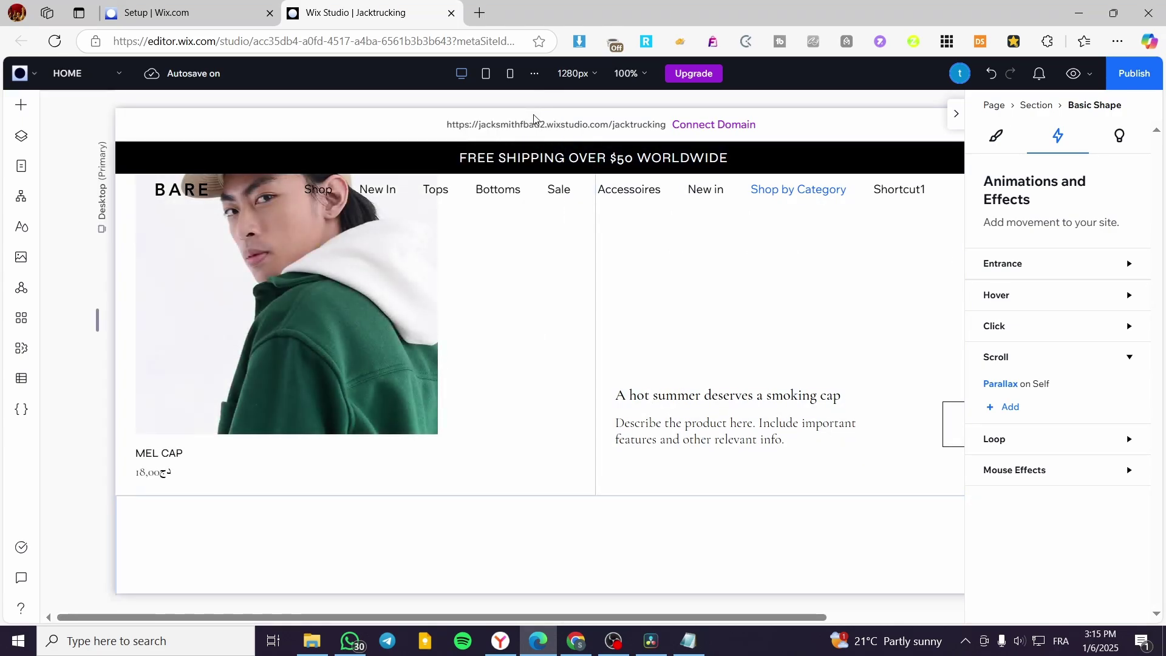
{"action": "left_click", "coordinate": [807, 409]}
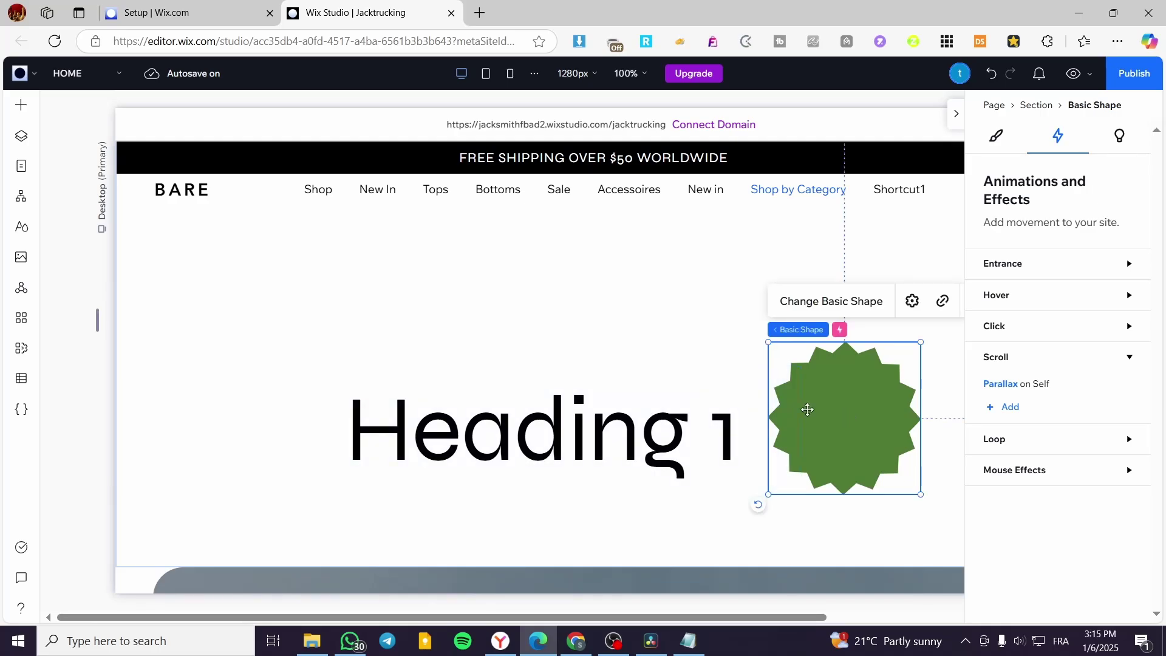
{"action": "left_click", "coordinate": [460, 352]}
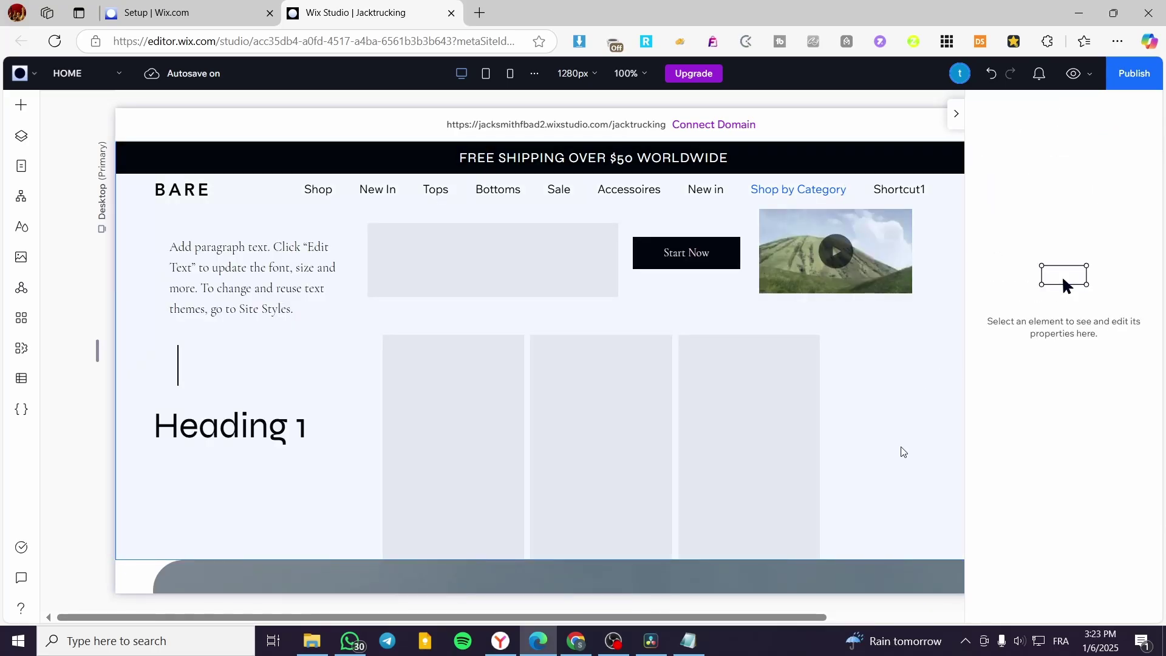
Step: Inspect the scroll animation settings of the green starburst and select the small Heading 1 text for comparison
{"action": "left_click", "coordinate": [903, 452]}
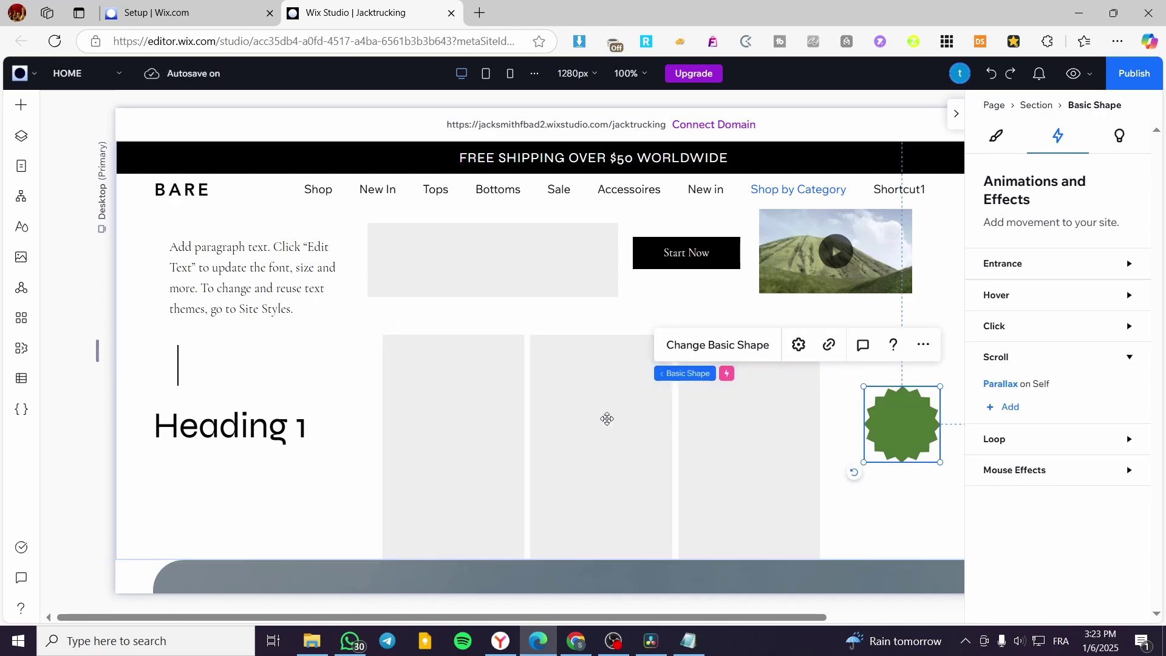
{"action": "scroll", "coordinate": [303, 425], "scroll_direction": "up", "scroll_amount": 1}
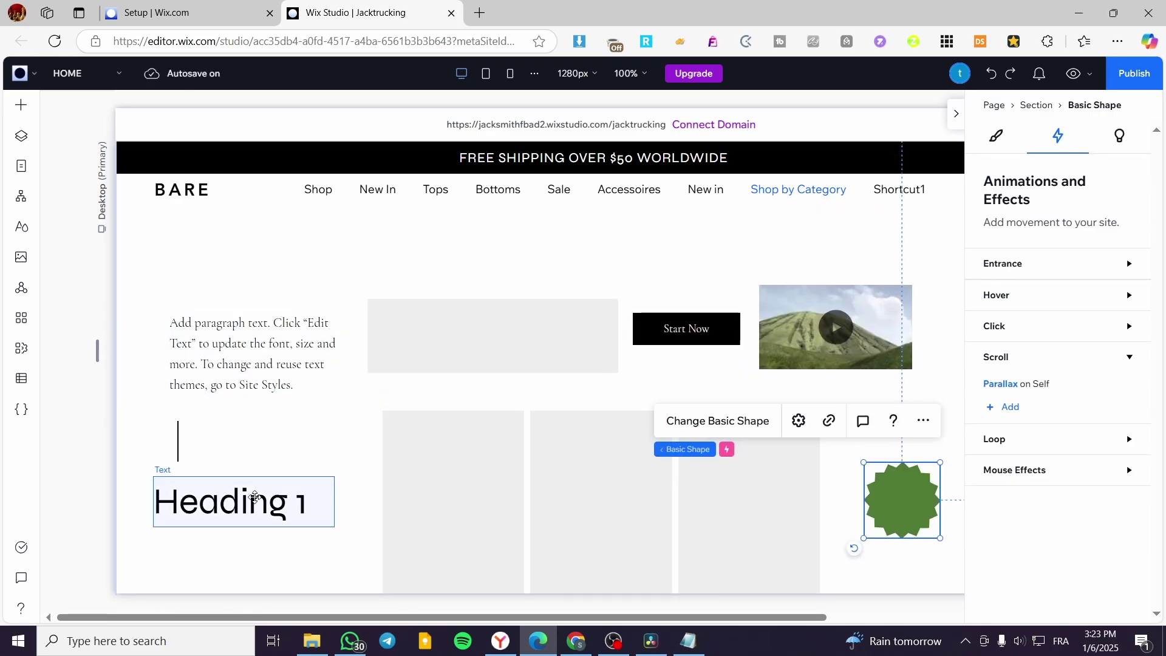
{"action": "scroll", "coordinate": [253, 497], "scroll_direction": "down", "scroll_amount": 1}
{"action": "left_click", "coordinate": [244, 442]}
{"action": "left_click", "coordinate": [902, 408]}
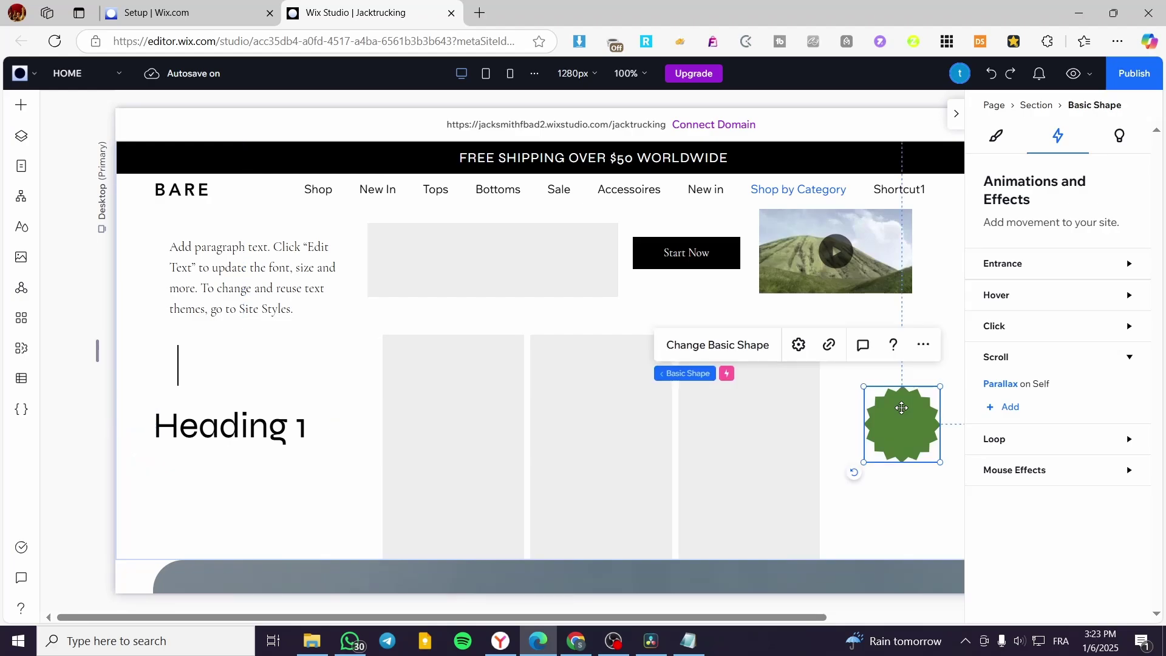
Step: Select the three-item repeater and bring up its scroll animation choices
{"action": "left_click", "coordinate": [518, 427]}
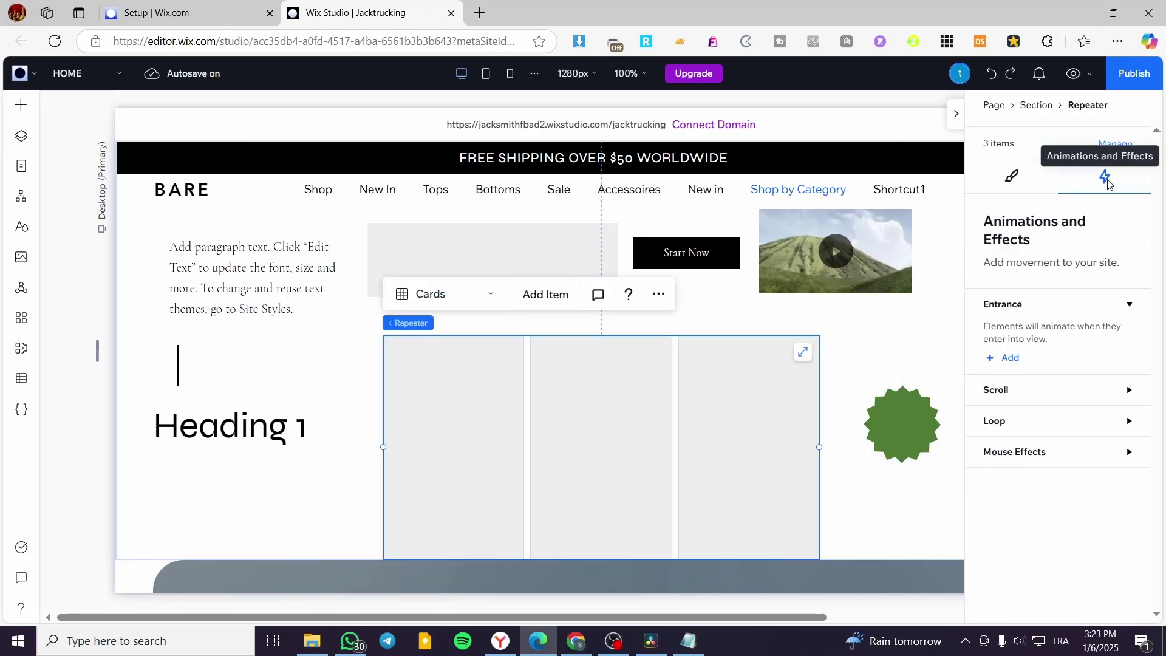
{"action": "left_click", "coordinate": [1125, 390]}
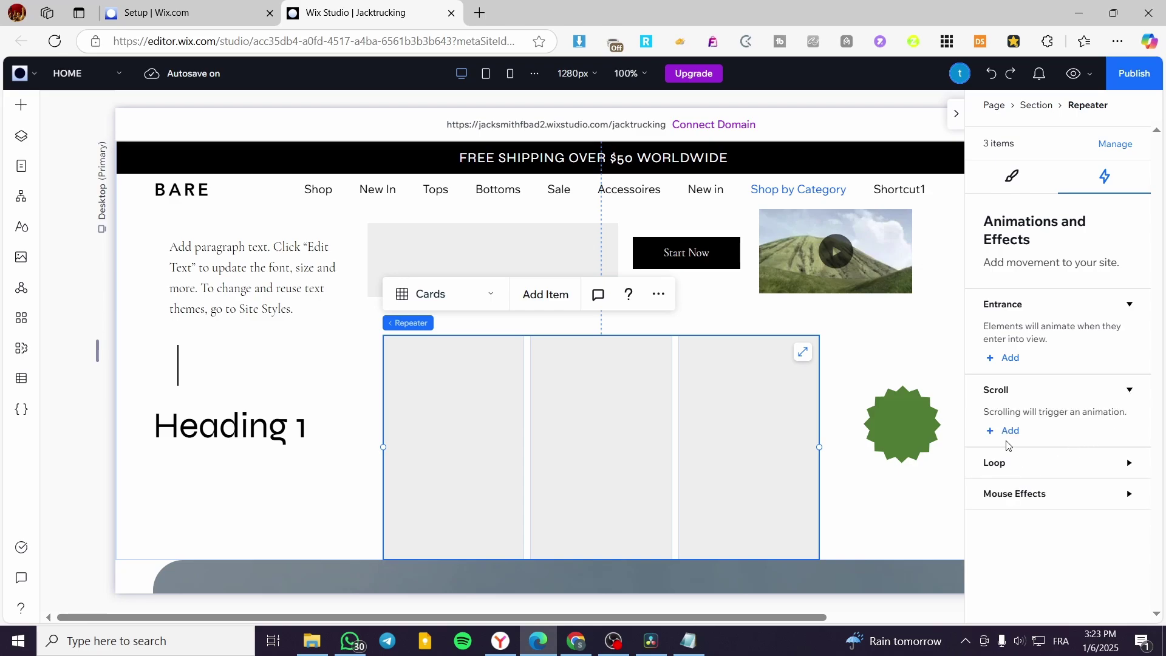
{"action": "left_click", "coordinate": [1013, 433]}
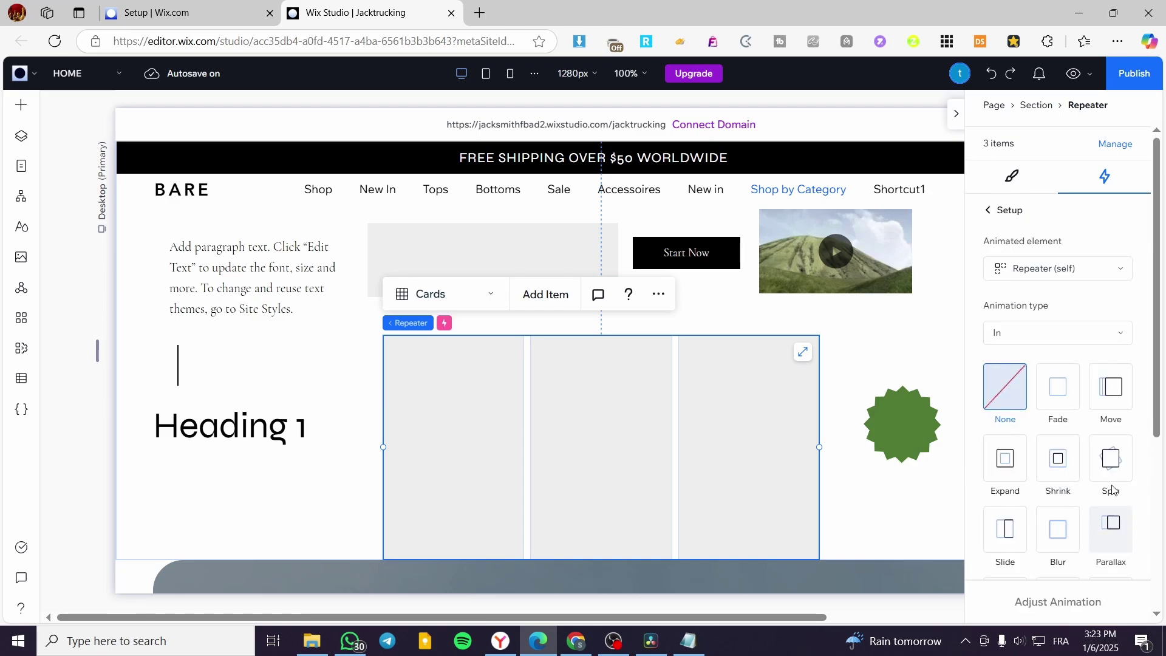
Step: Check which animation and effect categories are offered for the paragraph text, the grey container and the Start Now button
{"action": "left_click", "coordinate": [278, 282]}
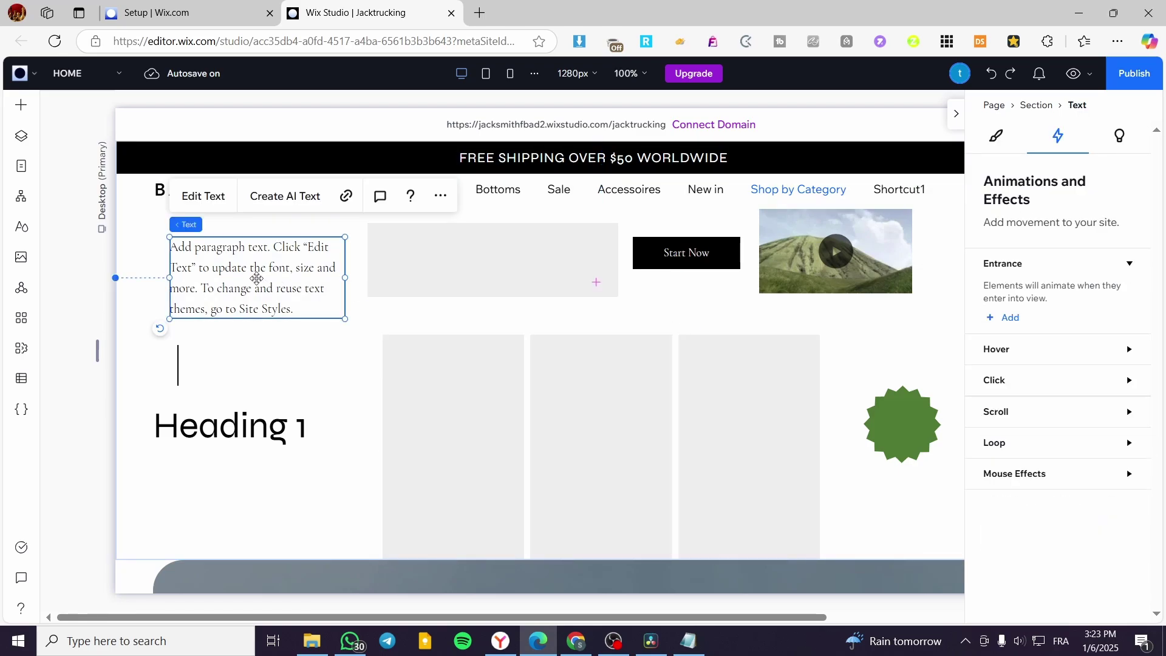
{"action": "left_click", "coordinate": [456, 258]}
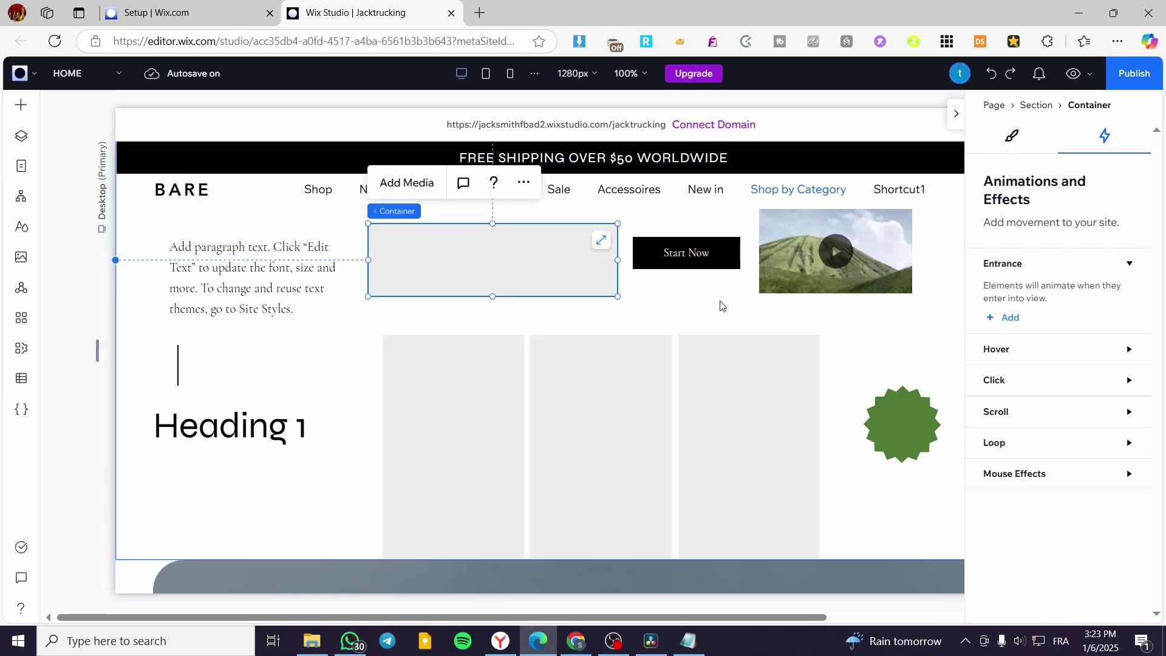
{"action": "left_click", "coordinate": [698, 260]}
Step: Examine the loop animations available for the video box and return to its effects overview without choosing one
{"action": "left_click", "coordinate": [827, 281]}
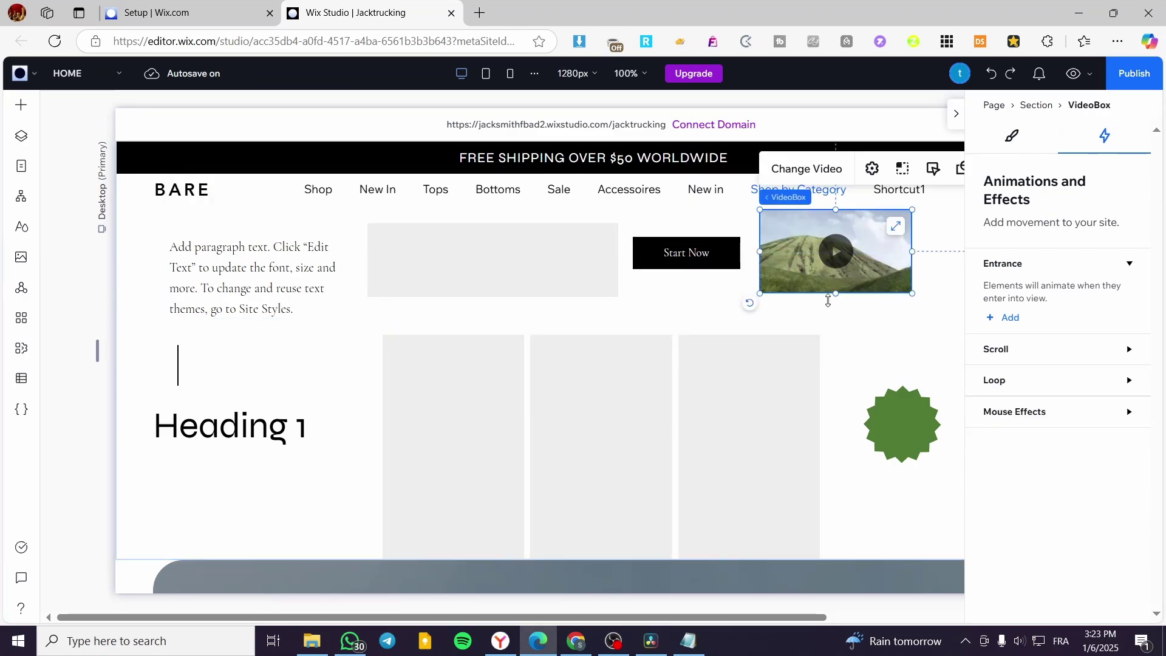
{"action": "left_click", "coordinate": [1121, 383]}
{"action": "left_click", "coordinate": [1010, 422]}
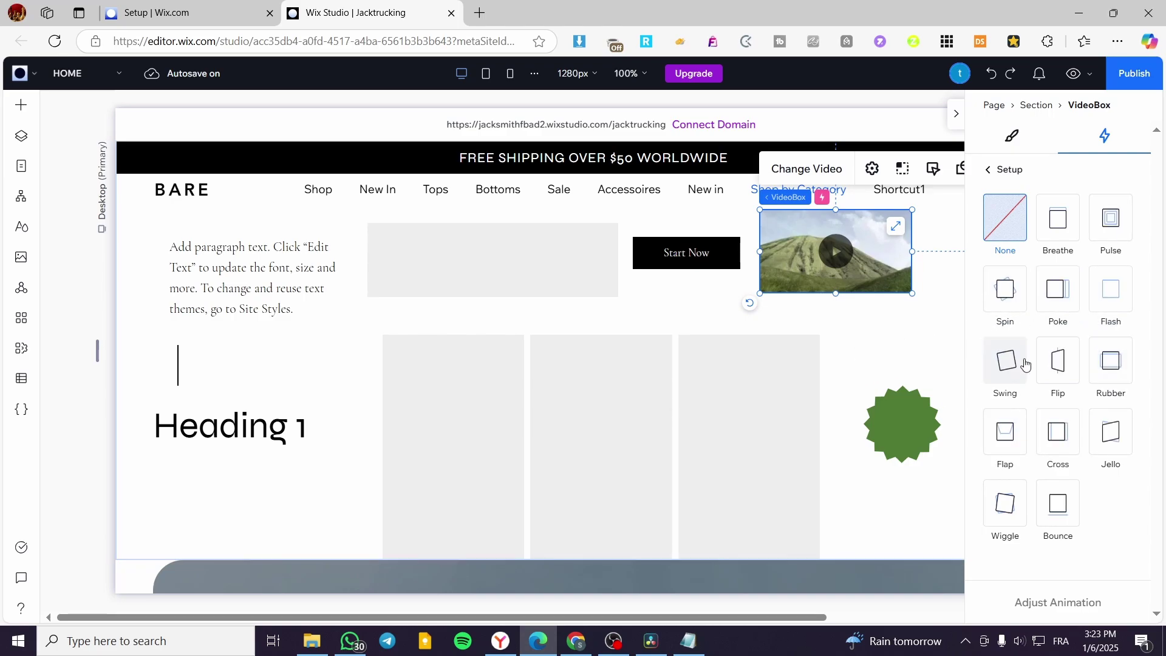
{"action": "left_click", "coordinate": [988, 170]}
Step: Apply the Parallax scroll animation to the video box
{"action": "left_click", "coordinate": [1129, 350]}
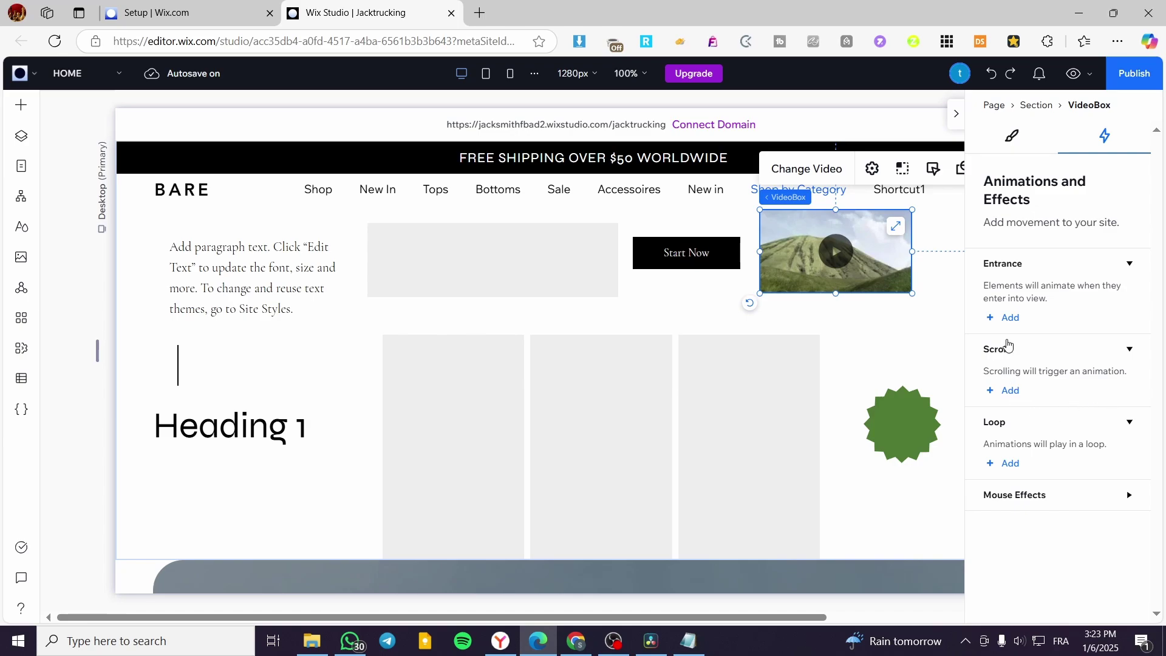
{"action": "left_click", "coordinate": [1012, 389]}
{"action": "left_click", "coordinate": [1112, 498]}
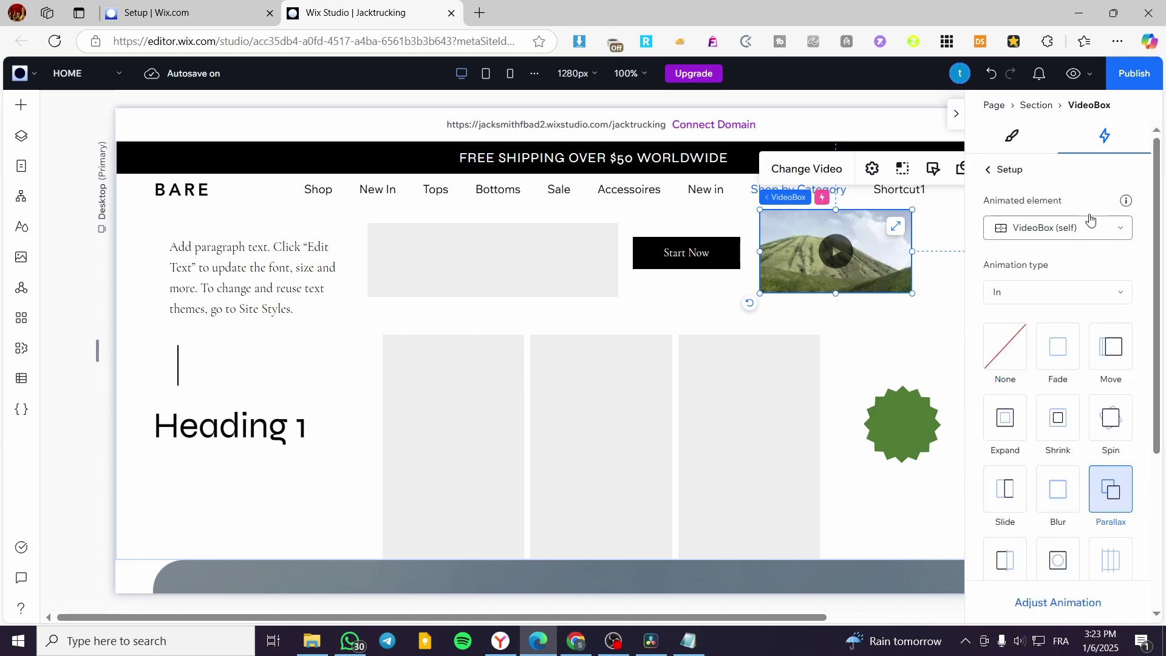
Step: Look over the section's elements and the Quick Add element choices, and return to the section without adding anything
{"action": "scroll", "coordinate": [721, 334], "scroll_direction": "up", "scroll_amount": 3}
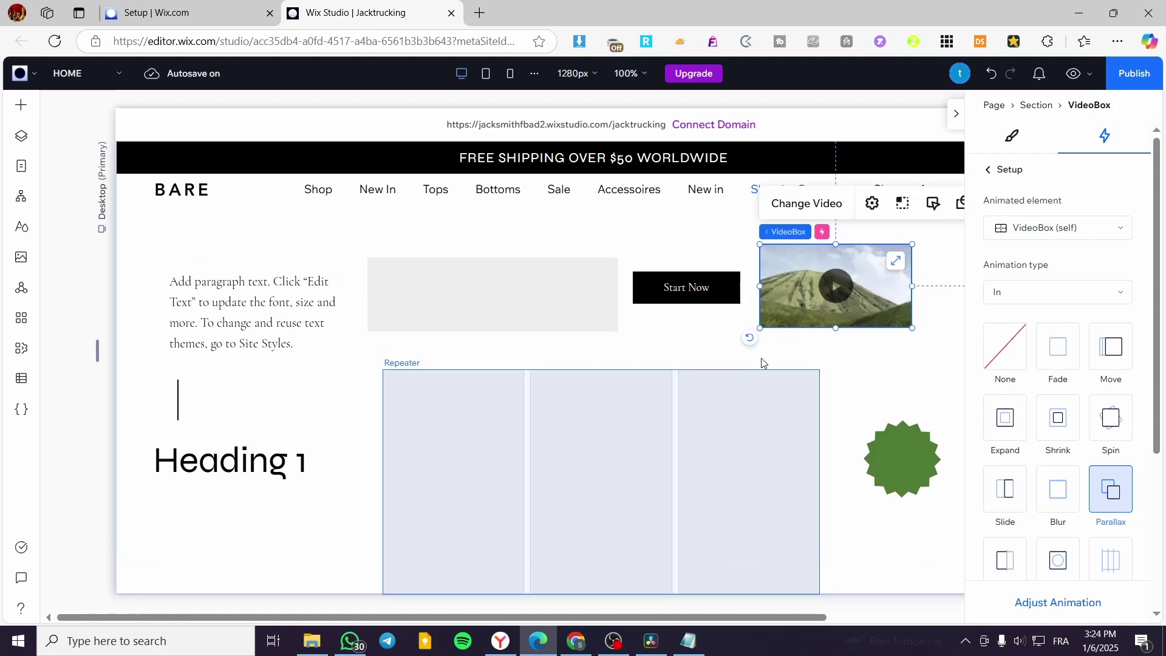
{"action": "scroll", "coordinate": [685, 373], "scroll_direction": "down", "scroll_amount": 1}
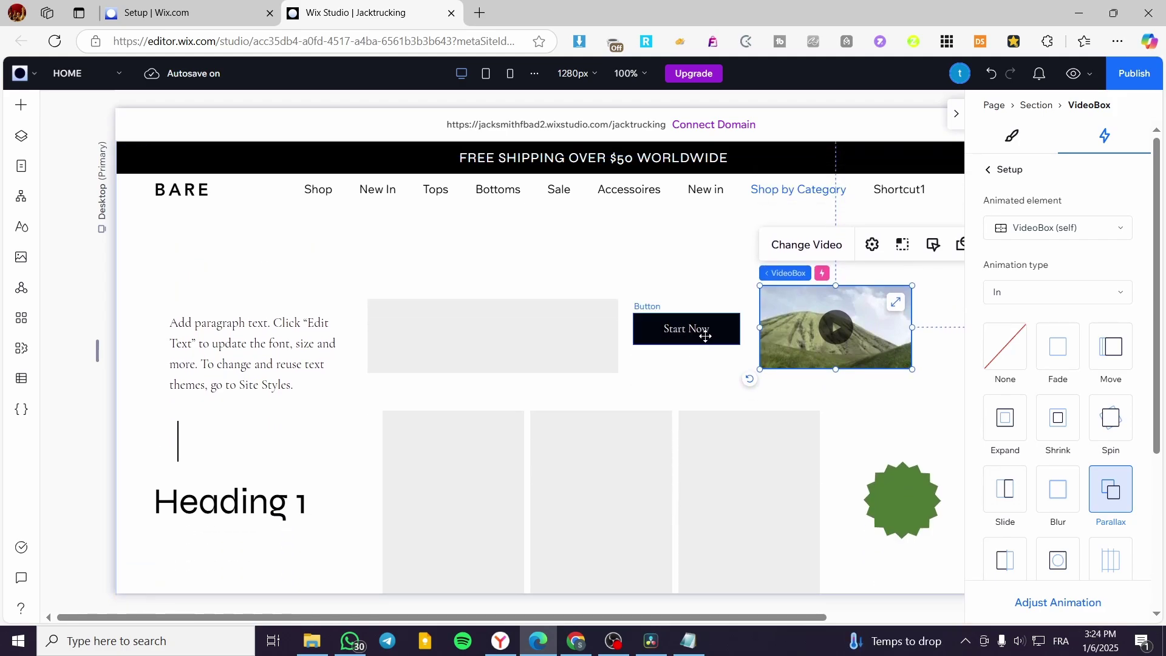
{"action": "left_click", "coordinate": [705, 336]}
{"action": "scroll", "coordinate": [710, 530], "scroll_direction": "down", "scroll_amount": 4}
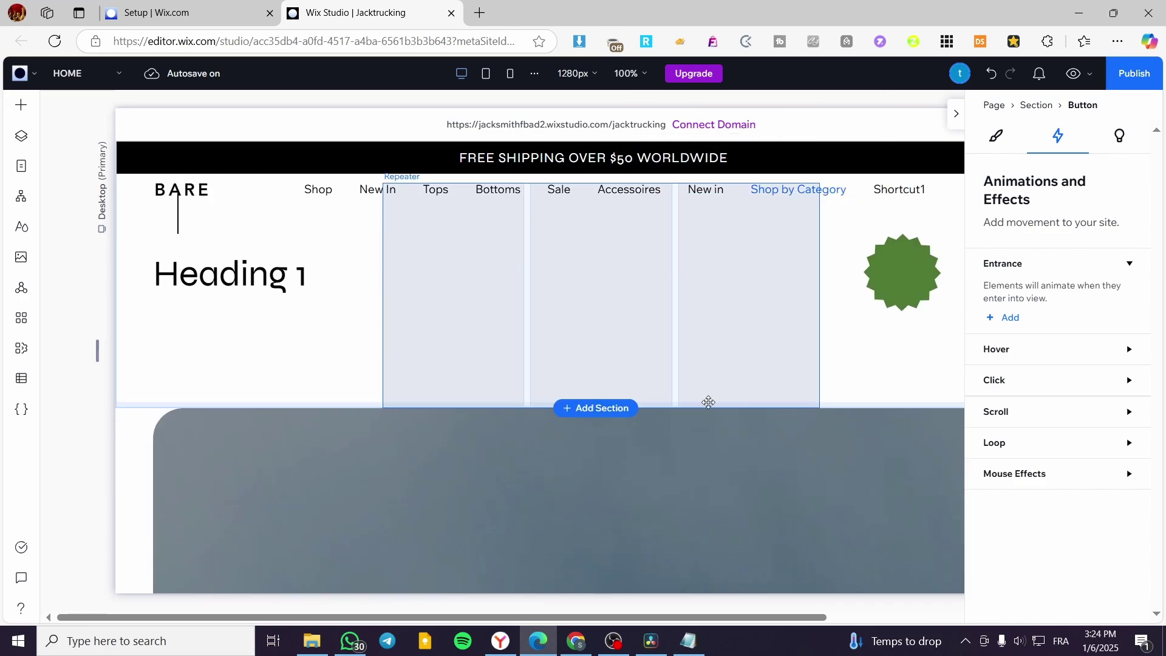
{"action": "scroll", "coordinate": [445, 353], "scroll_direction": "up", "scroll_amount": 3}
{"action": "left_click", "coordinate": [21, 104]}
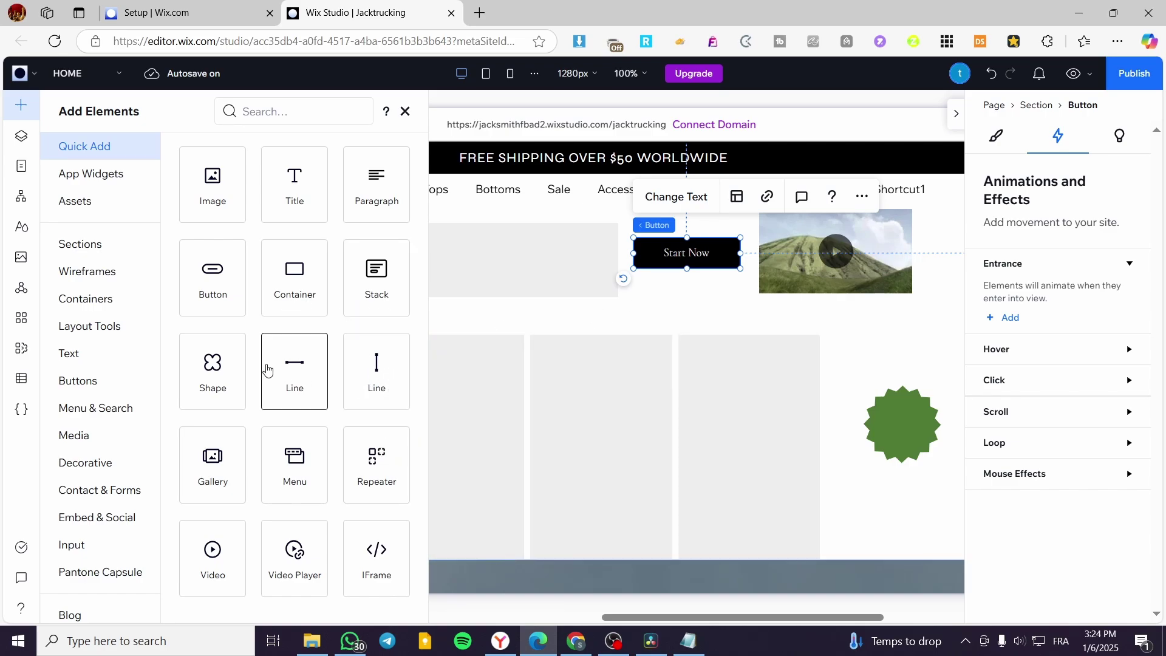
{"action": "left_click", "coordinate": [541, 320]}
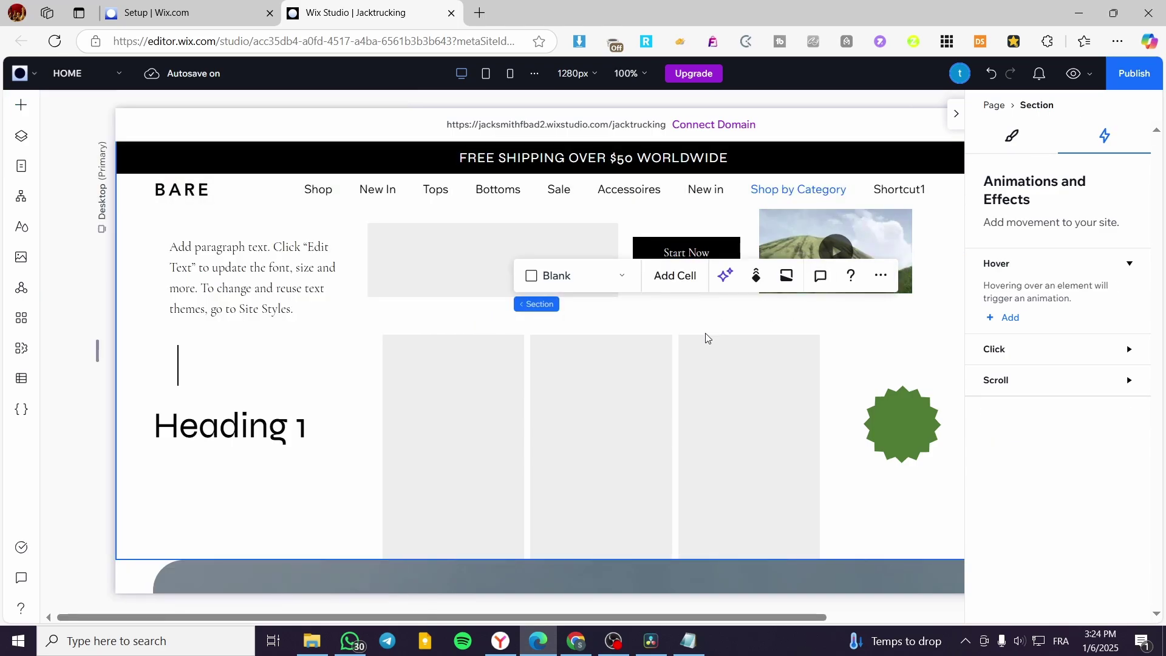